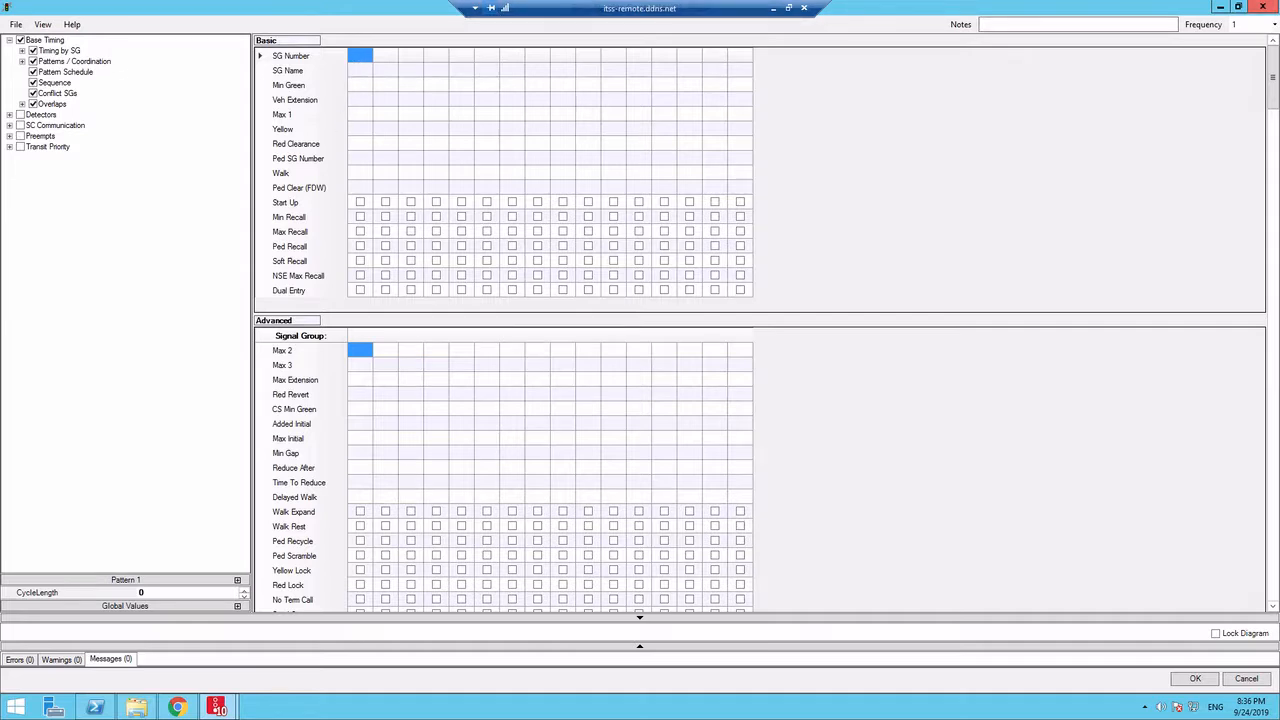
# Switch to the PowerPoint slide on the SG labelling convention and review which signal group number belongs to each through and left-turn movement.
pyautogui.moveTo(1279, 236); pyautogui.dragTo(772, 147)
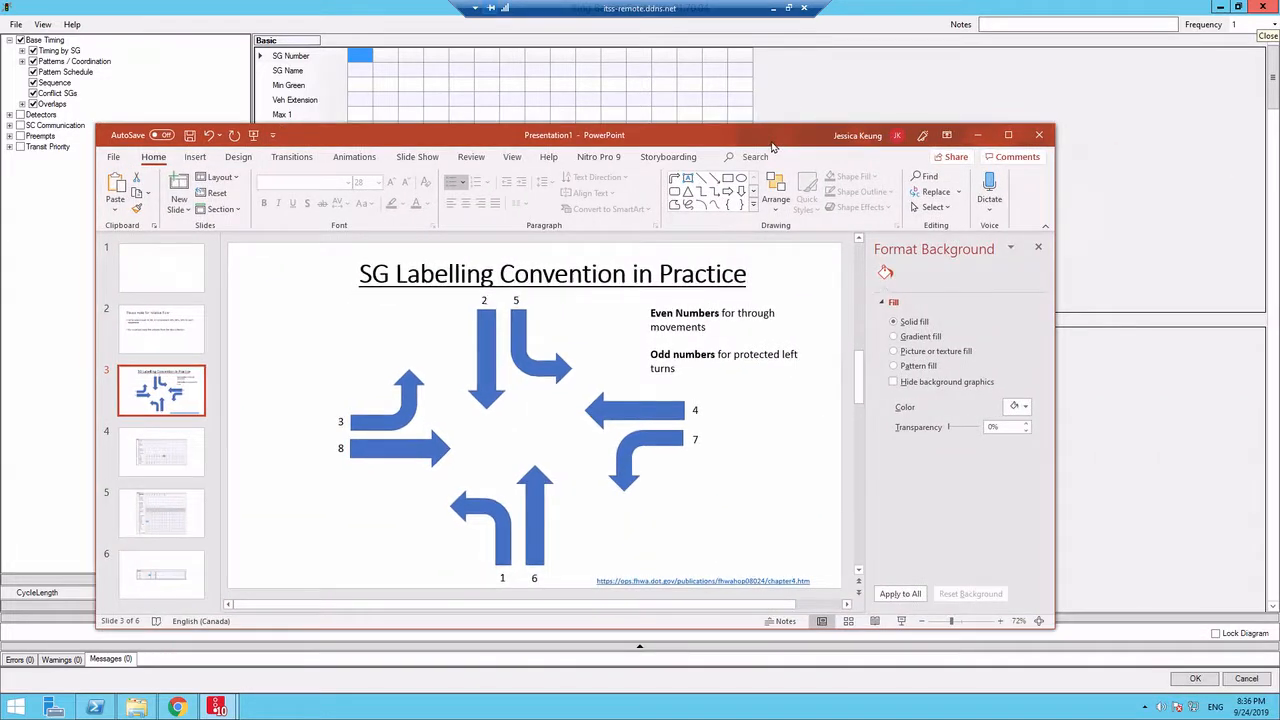
pyautogui.click(1008, 134)
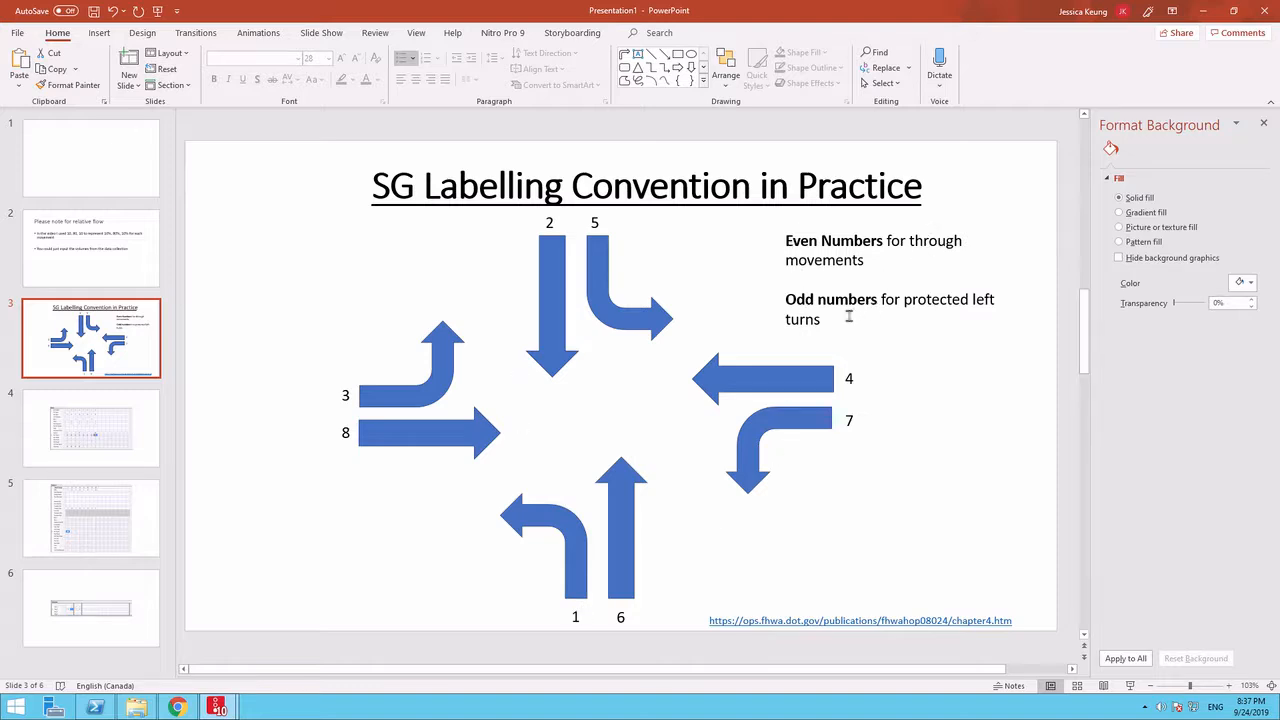
pyautogui.hotkey('alt', 'Tab')
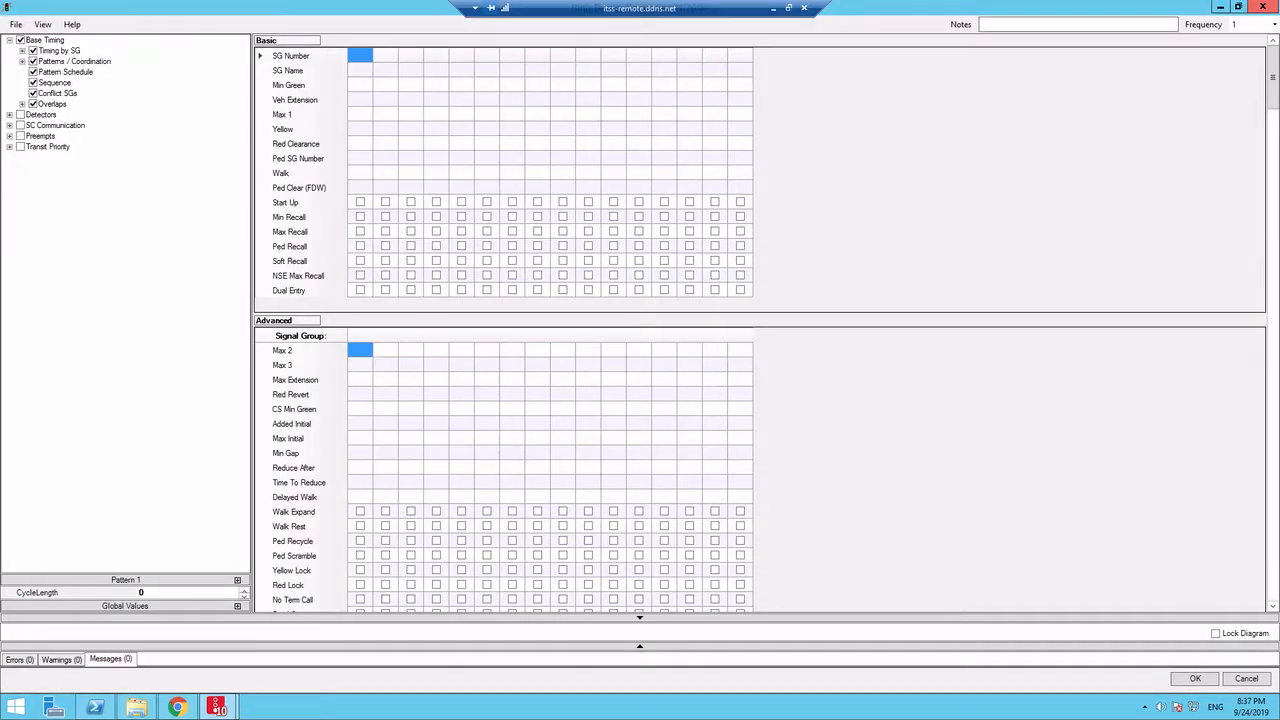
pyautogui.hotkey('alt', 'Tab')
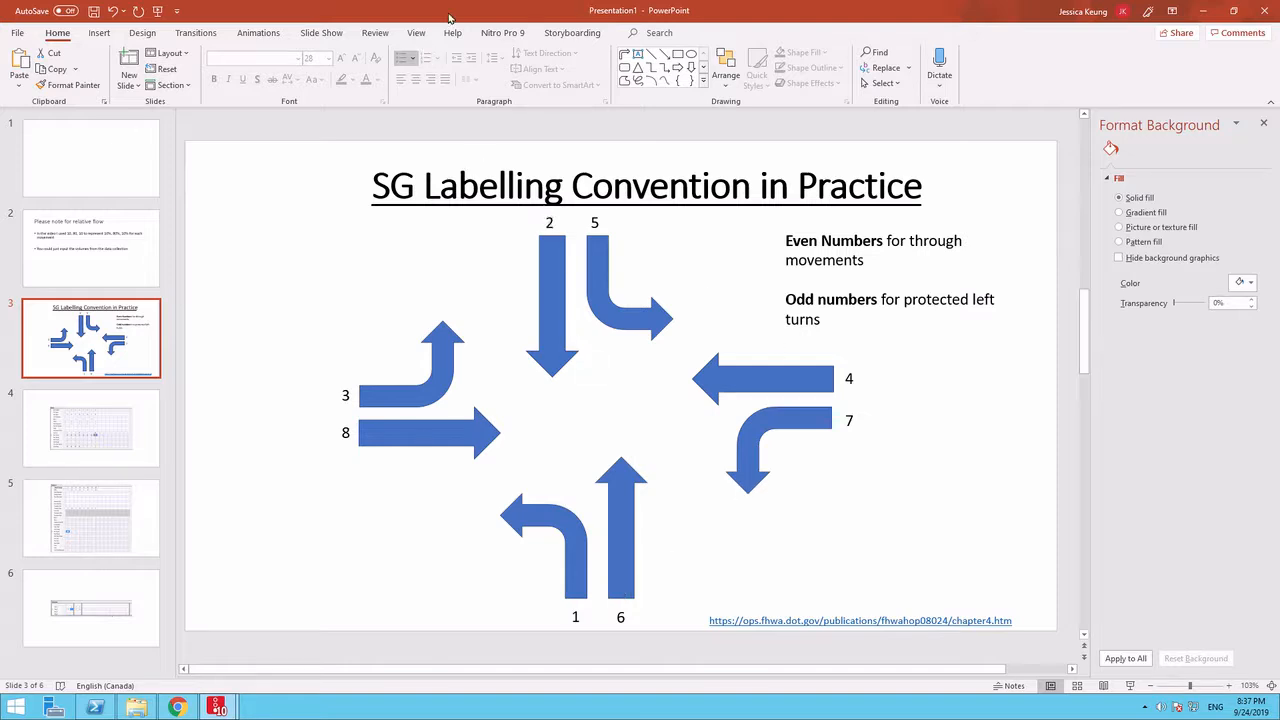
pyautogui.moveTo(443, 9); pyautogui.dragTo(822, 63)
pyautogui.click(612, 591)
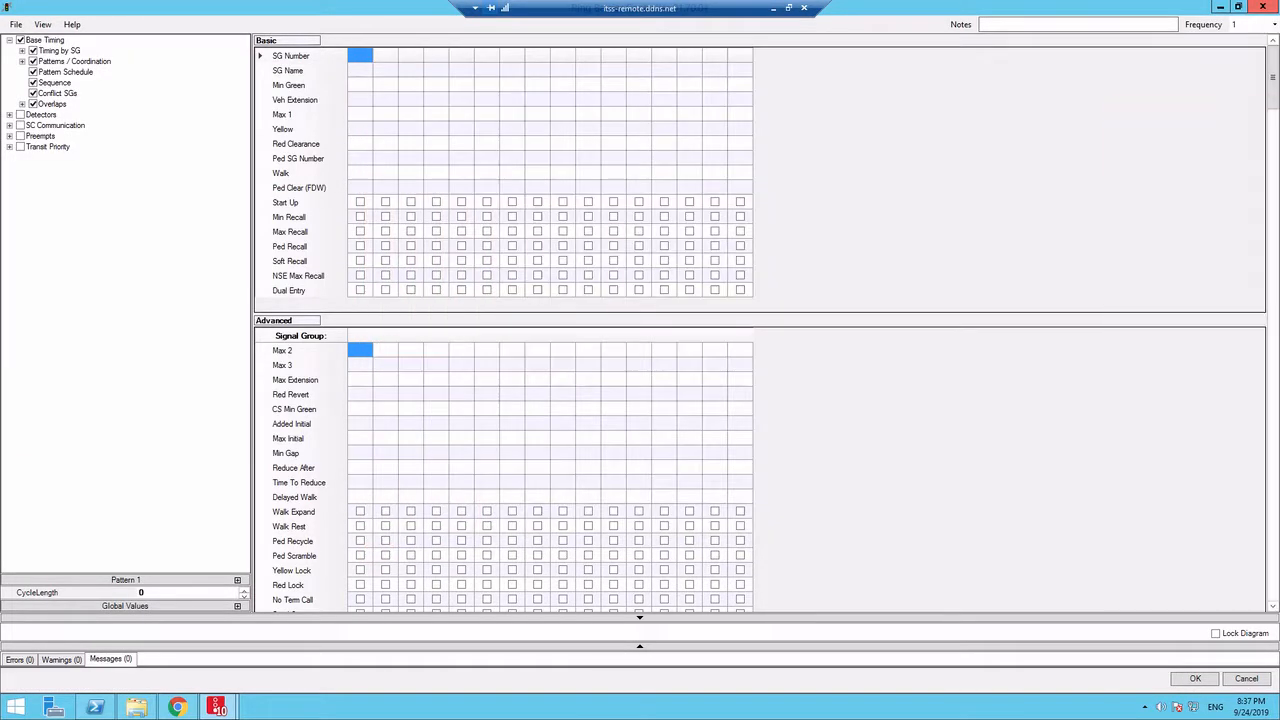
# Number the first eight signal groups 1 through 8 in the Basic timing table.
pyautogui.click(355, 53)
pyautogui.write('1')
pyautogui.press('Tab')
pyautogui.write('2')
pyautogui.press('Tab')
pyautogui.write('3')
pyautogui.press('Tab')
pyautogui.write('4')
pyautogui.press('Tab')
pyautogui.write('56')
pyautogui.press('Tab')
pyautogui.hotkey('shift', 'Tab')
pyautogui.write('5')
pyautogui.press('Tab')
pyautogui.write('6')
pyautogui.press('Tab')
pyautogui.write('7')
pyautogui.press('Tab')
pyautogui.write('8')
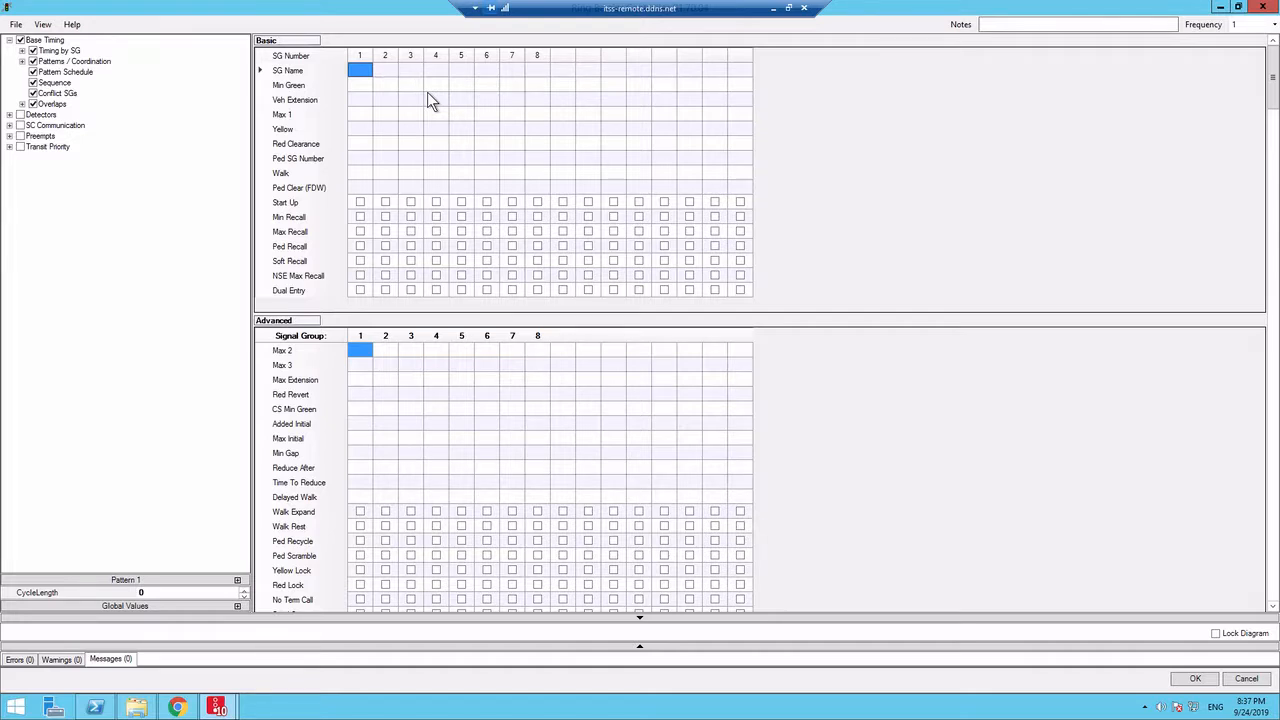
# Name signal groups 1 to 5 NBLT, SBTH, EBLT, WBTH and SBLT.
pyautogui.write('NBLT')
pyautogui.press('Tab')
pyautogui.write('SBTH')
pyautogui.press('BackSpace')
pyautogui.press('BackSpace')
pyautogui.write('WBLT')
pyautogui.write('EBLTWBTH')
pyautogui.press('Tab')
pyautogui.write('SBLT')
pyautogui.press('Tab')
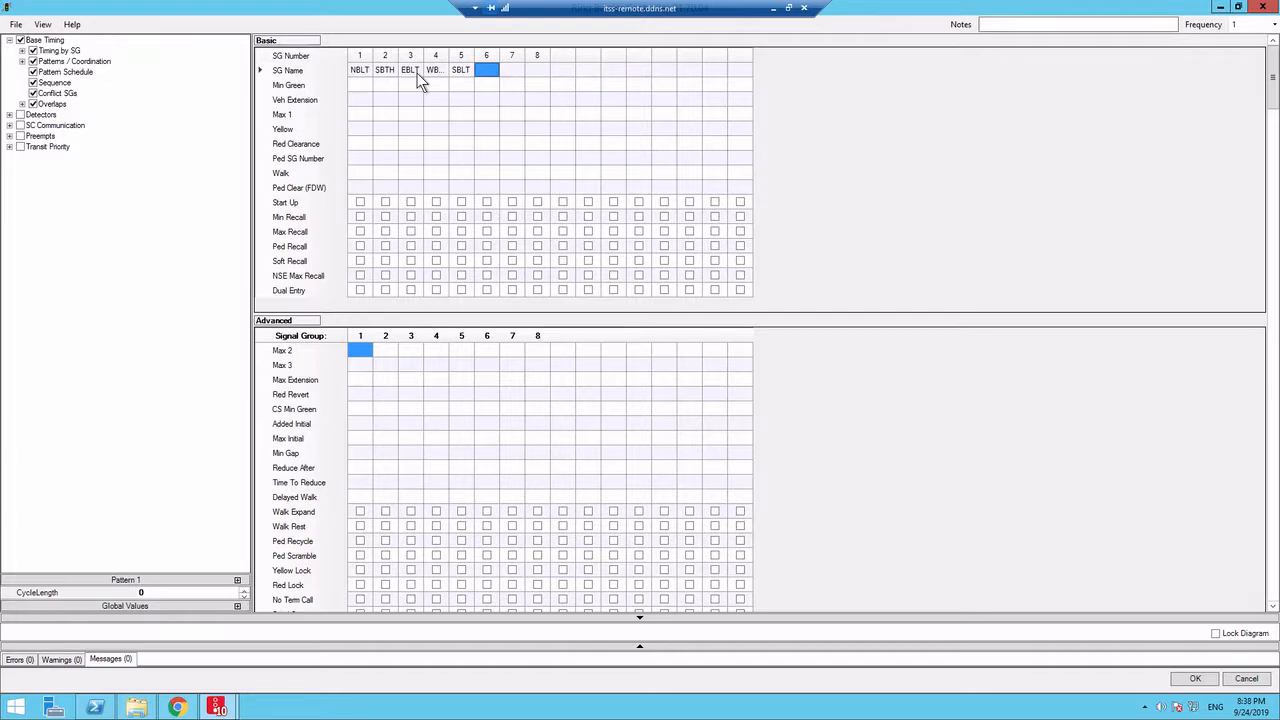
# Name signal groups 6, 7 and 8 NBTH, WBLT and EBTH.
pyautogui.write('NBTH')
pyautogui.press('Tab')
pyautogui.write('WBLT')
pyautogui.click(440, 74)
pyautogui.click(535, 70)
pyautogui.write('EBTH')
# Set the Min Green to 3 for the left-turn signal groups 1, 3, 5 and 7.
pyautogui.click(360, 85)
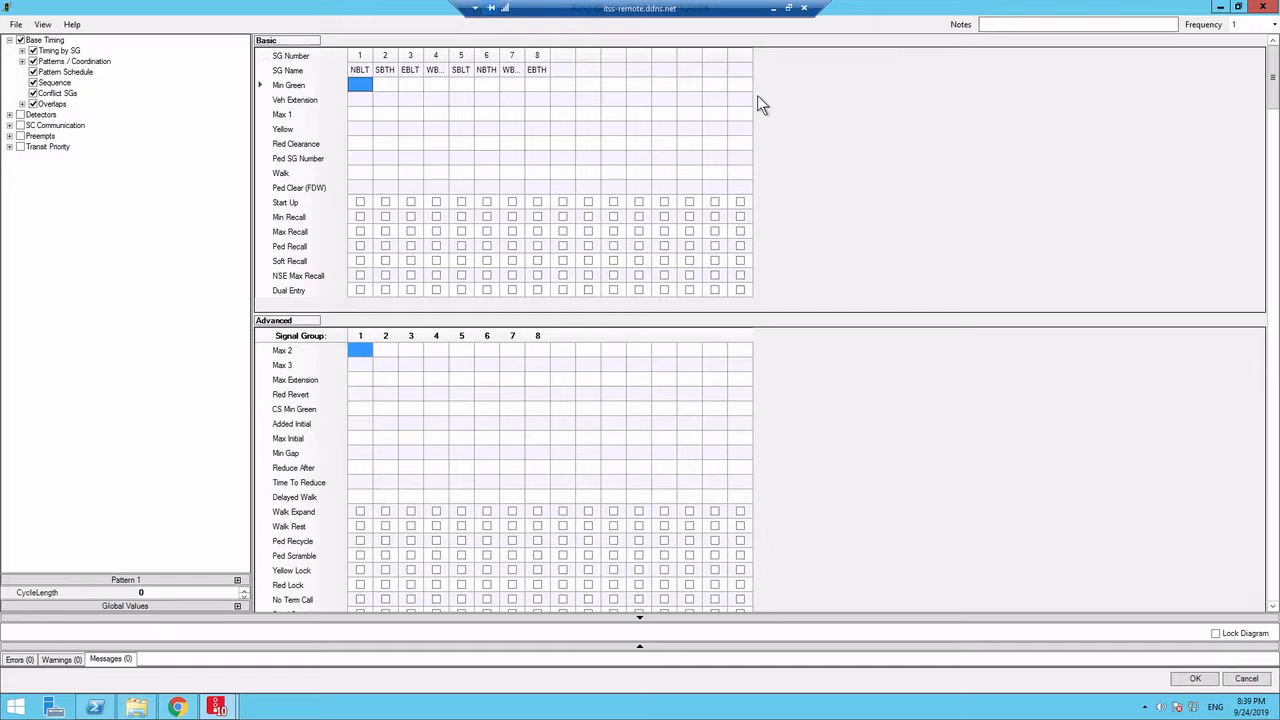
pyautogui.write('3')
pyautogui.press('Tab')
pyautogui.press('Tab')
pyautogui.write('3')
pyautogui.press('Tab')
pyautogui.press('Tab')
pyautogui.write('3')
pyautogui.press('Tab')
pyautogui.press('Tab')
pyautogui.write('3')
pyautogui.press('Return')
# Set the Min Green to 35 for the through signal groups 2, 4, 6 and 8.
pyautogui.press('Up')
pyautogui.press('Left')
pyautogui.press('Up')
pyautogui.press('Left')
pyautogui.press('Down')
pyautogui.press('Left')
pyautogui.press('Left')
pyautogui.press('Left')
pyautogui.write('35')
pyautogui.press('Tab')
pyautogui.press('Tab')
pyautogui.write('35')
pyautogui.press('Tab')
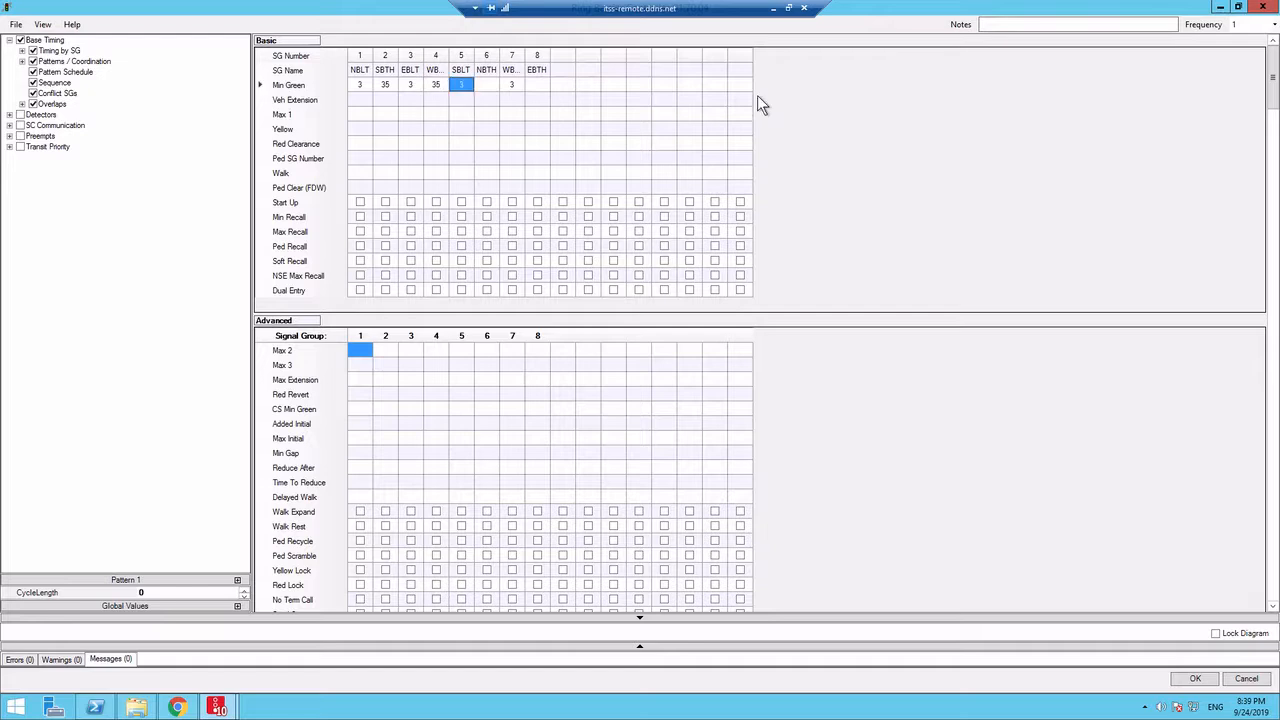
pyautogui.press('Tab')
pyautogui.write('35')
pyautogui.press('Tab')
pyautogui.press('Tab')
pyautogui.write('35')
pyautogui.press('Return')
# Set the Yellow time to 2 for odd signal groups and 3 for even signal groups, from 1 to 8.
pyautogui.press('Left')
pyautogui.press('Left')
pyautogui.press('Left')
pyautogui.press('Left')
pyautogui.press('Left')
pyautogui.press('Left')
pyautogui.press('Down')
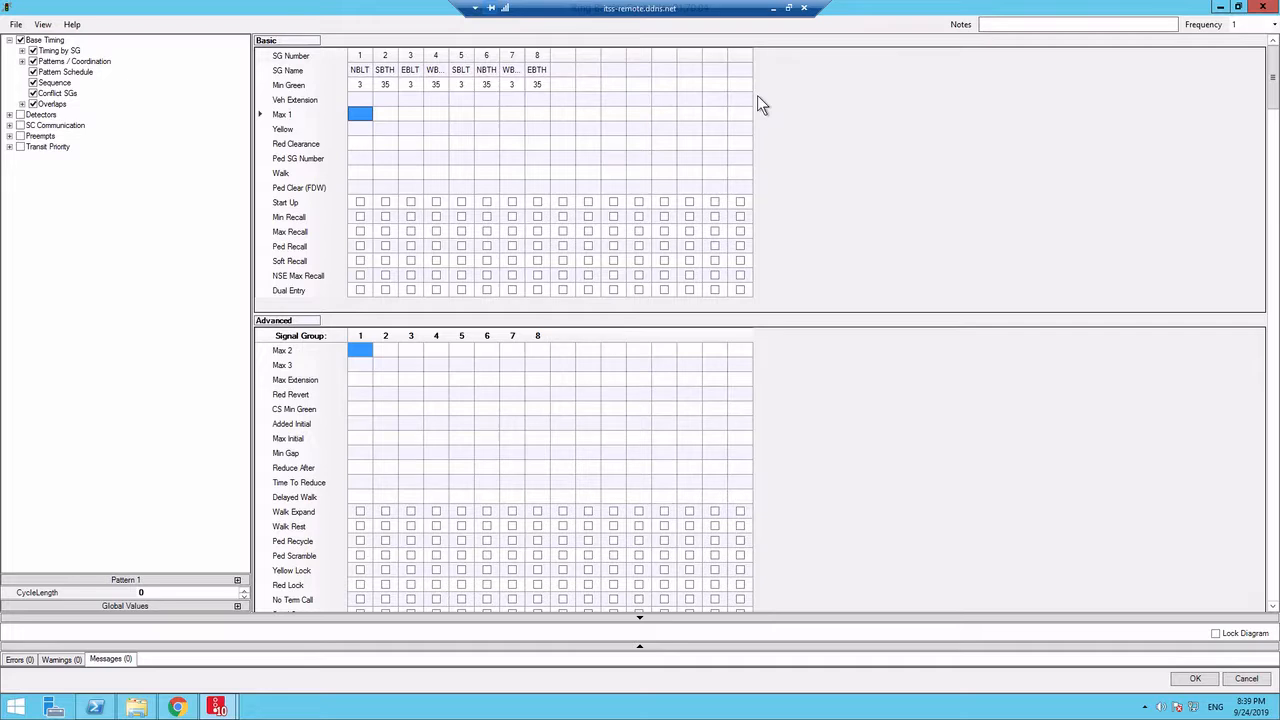
pyautogui.moveTo(1278, 2)
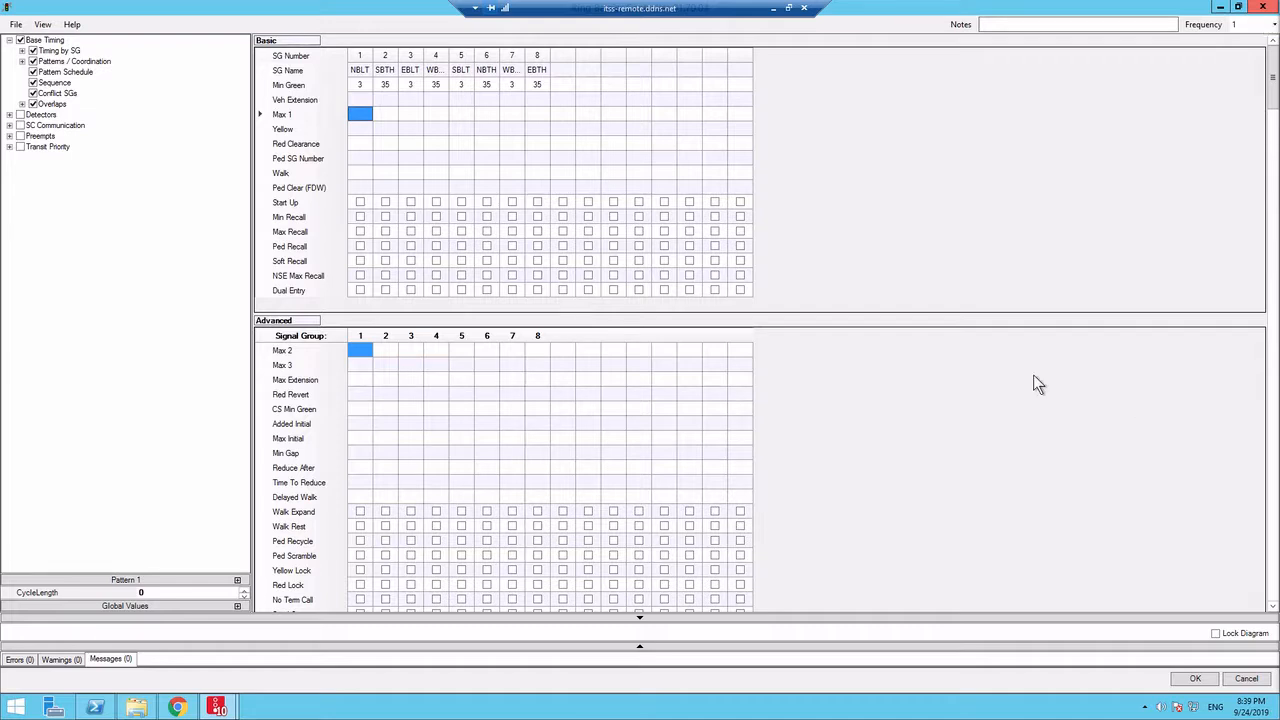
pyautogui.click(359, 131)
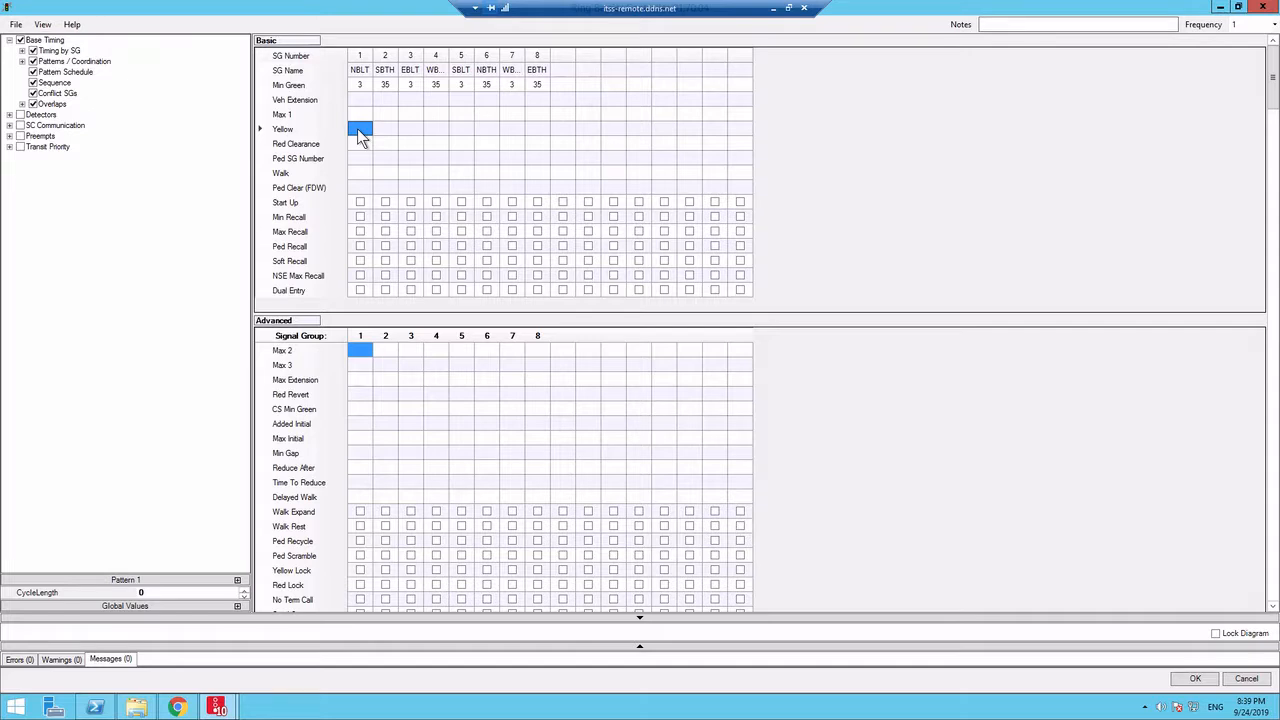
pyautogui.write('4')
pyautogui.press('Tab')
pyautogui.write('3')
pyautogui.press('Tab')
pyautogui.write('2')
pyautogui.press('Tab')
pyautogui.write('3')
pyautogui.press('Tab')
pyautogui.write('2')
pyautogui.press('Tab')
pyautogui.write('3')
pyautogui.press('Tab')
pyautogui.write('23')
pyautogui.press('Tab')
pyautogui.hotkey('shift', 'Tab')
pyautogui.write('2')
pyautogui.press('Tab')
pyautogui.write('3')
pyautogui.press('Return')
# Set the Red Clearance to 2 for the through signal groups 2, 4, 6 and 8.
pyautogui.press('Left')
pyautogui.press('Left')
pyautogui.press('Left')
pyautogui.press('Left')
pyautogui.press('Left')
pyautogui.press('Left')
pyautogui.press('Left')
pyautogui.press('Tab')
pyautogui.press('Tab')
pyautogui.write('2')
pyautogui.press('Tab')
pyautogui.press('Tab')
pyautogui.write('2')
pyautogui.press('Tab')
pyautogui.press('Tab')
pyautogui.write('2')
# Enable Start Up for signal groups 4 and 8.
pyautogui.press('Down')
pyautogui.press('Left')
pyautogui.press('Left')
pyautogui.press('Left')
pyautogui.press('Left')
pyautogui.press('Down')
pyautogui.press('Left')
pyautogui.click(436, 202)
pyautogui.click(537, 202)
# Enable Min Recall for all eight signal groups.
pyautogui.click(436, 70)
pyautogui.click(437, 66)
pyautogui.click(534, 67)
pyautogui.click(487, 158)
pyautogui.click(360, 216)
pyautogui.click(384, 216)
pyautogui.click(410, 216)
pyautogui.click(436, 216)
pyautogui.click(461, 216)
pyautogui.click(461, 216)
pyautogui.click(486, 216)
# Enable Dual Entry for all eight signal groups.
pyautogui.click(361, 289)
pyautogui.click(386, 291)
pyautogui.click(537, 290)
# Switch to the Columbia & Westmount Signal Timings PDF in Adobe Acrobat and read Columbia Street's E/W green arrow Min, Ext and Max times.
pyautogui.moveTo(1278, 134); pyautogui.dragTo(535, 137)
pyautogui.doubleClick(535, 137)
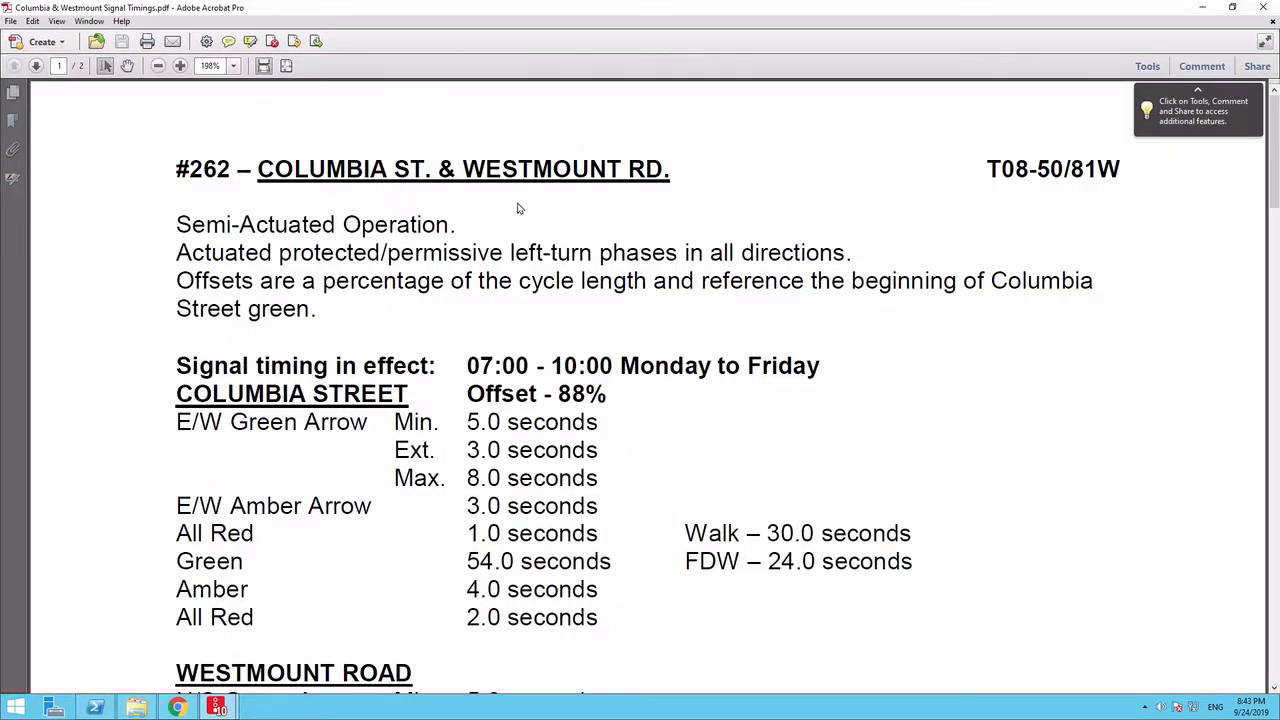
pyautogui.scroll(-2, 460, 372)
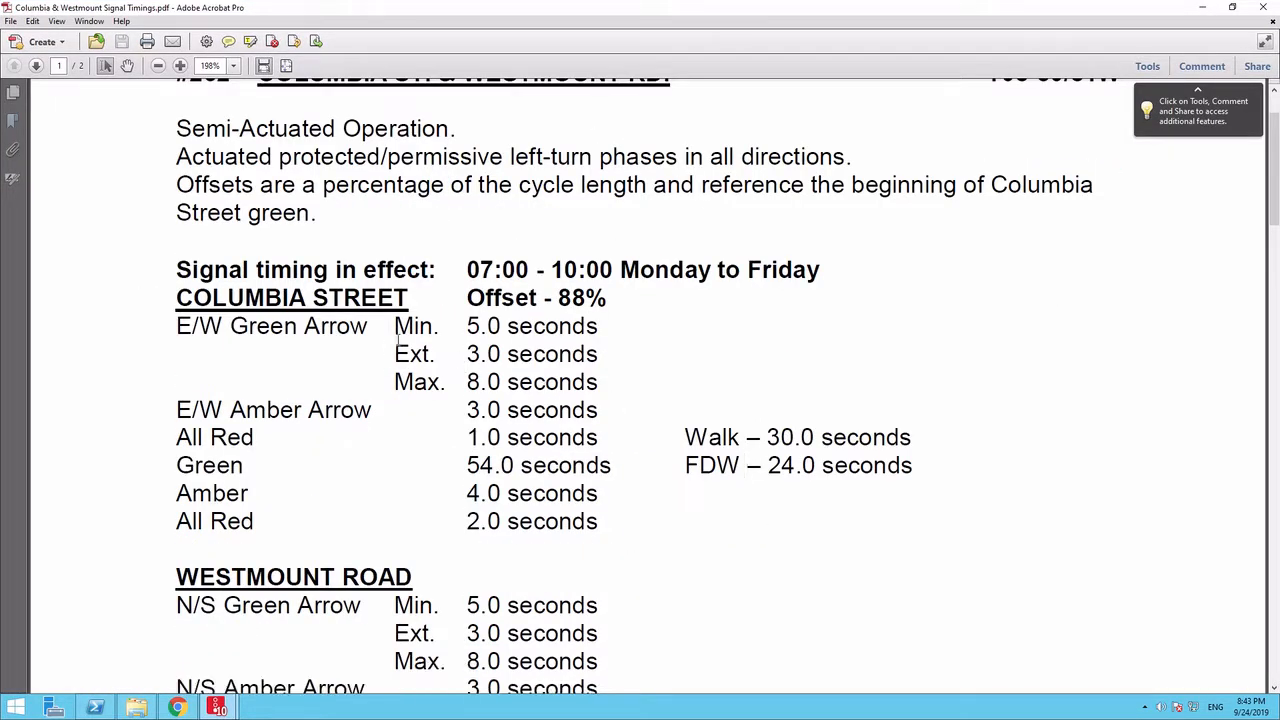
pyautogui.moveTo(398, 329); pyautogui.dragTo(603, 339)
pyautogui.moveTo(392, 380); pyautogui.dragTo(591, 402)
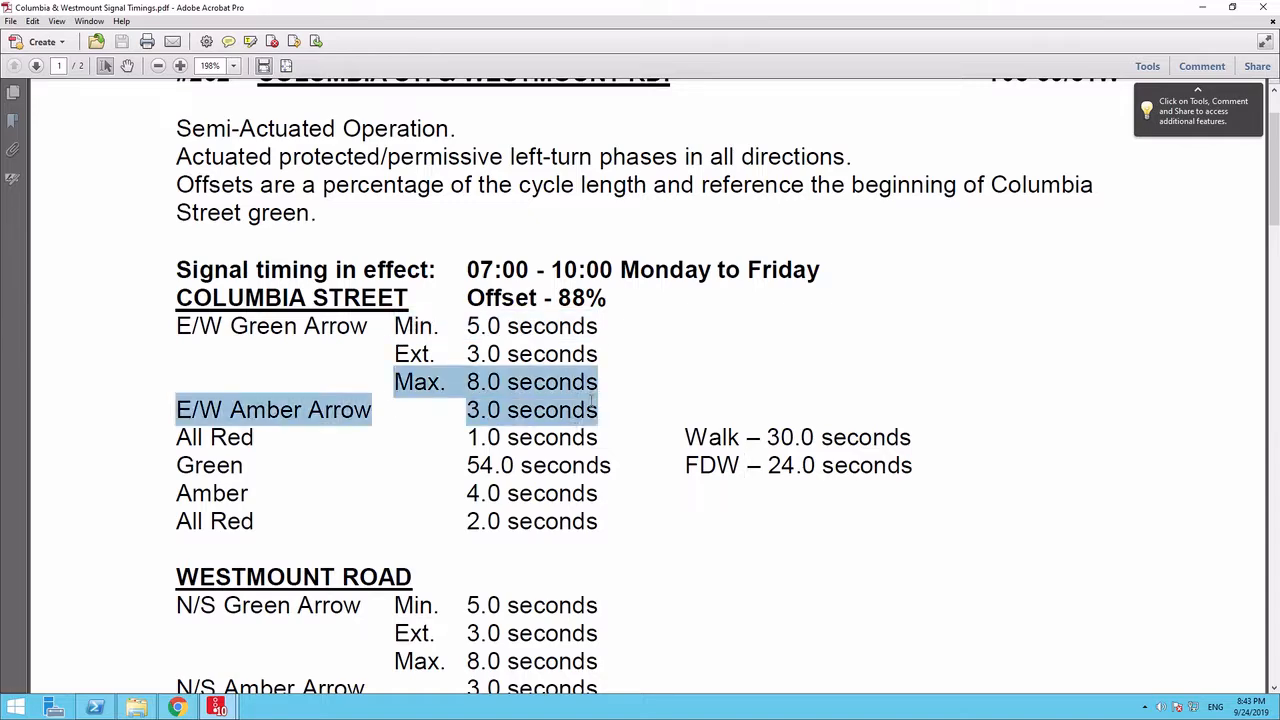
pyautogui.moveTo(358, 354); pyautogui.dragTo(557, 358)
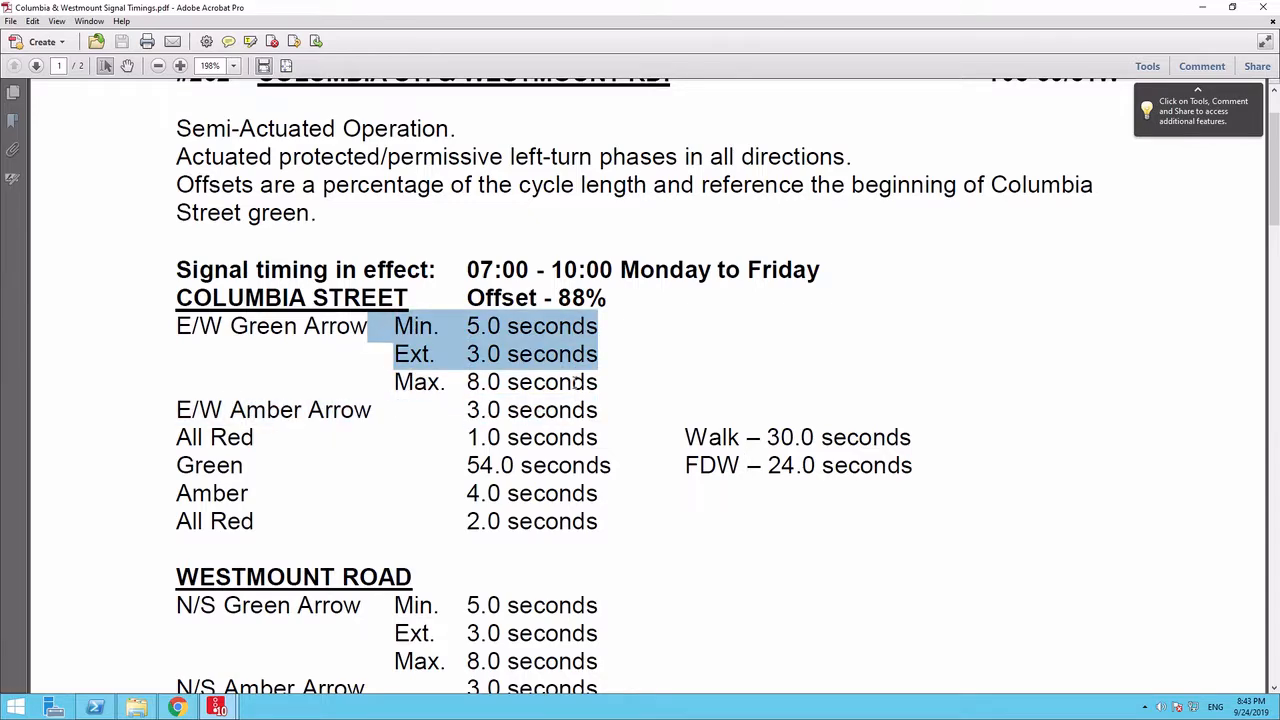
pyautogui.scroll(-3, 575, 382)
# Compare the PDF's Columbia Street timings with the signal group names and Min Green values in the Basic table.
pyautogui.doubleClick(588, 7)
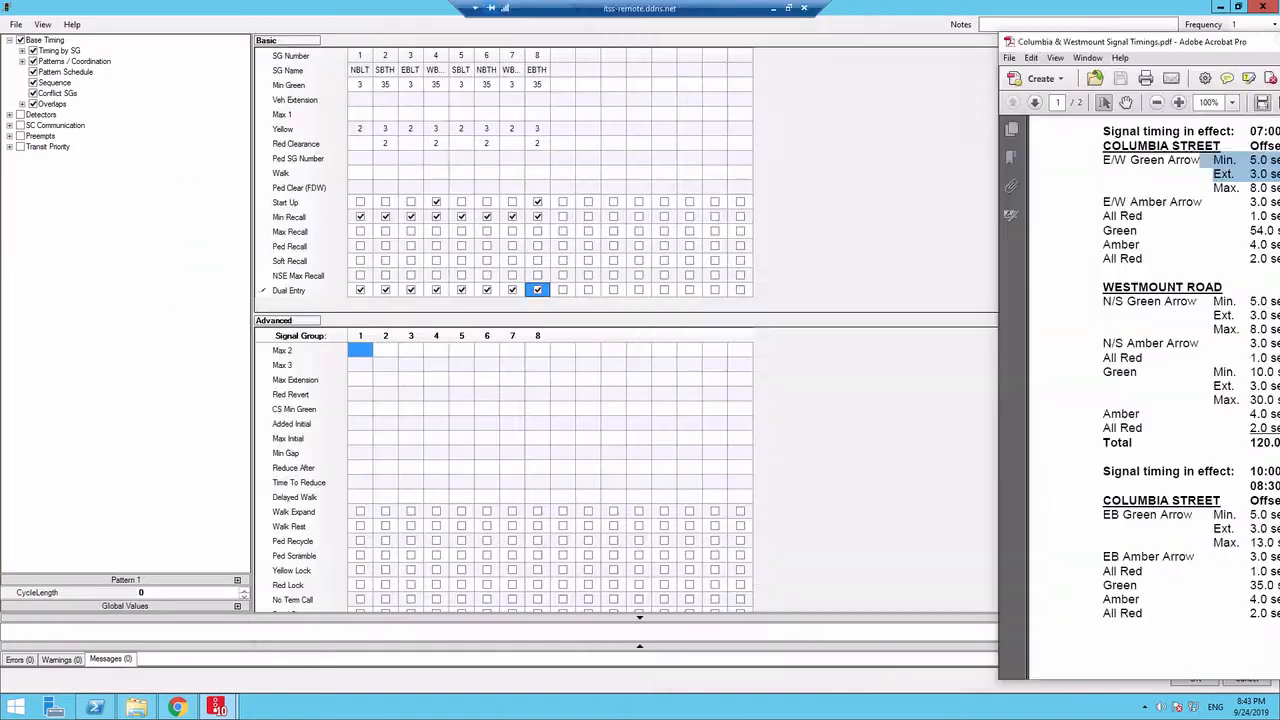
pyautogui.moveTo(1130, 42); pyautogui.dragTo(1279, 42)
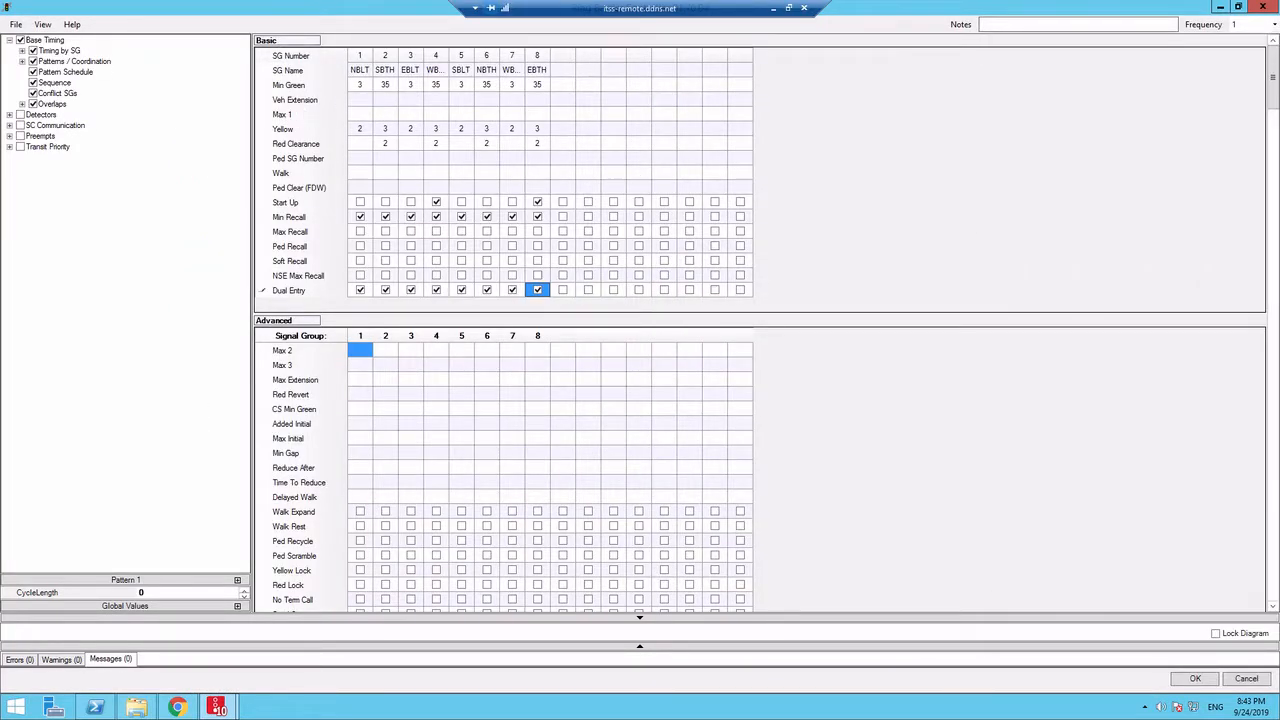
pyautogui.moveTo(1279, 60); pyautogui.dragTo(1014, 51)
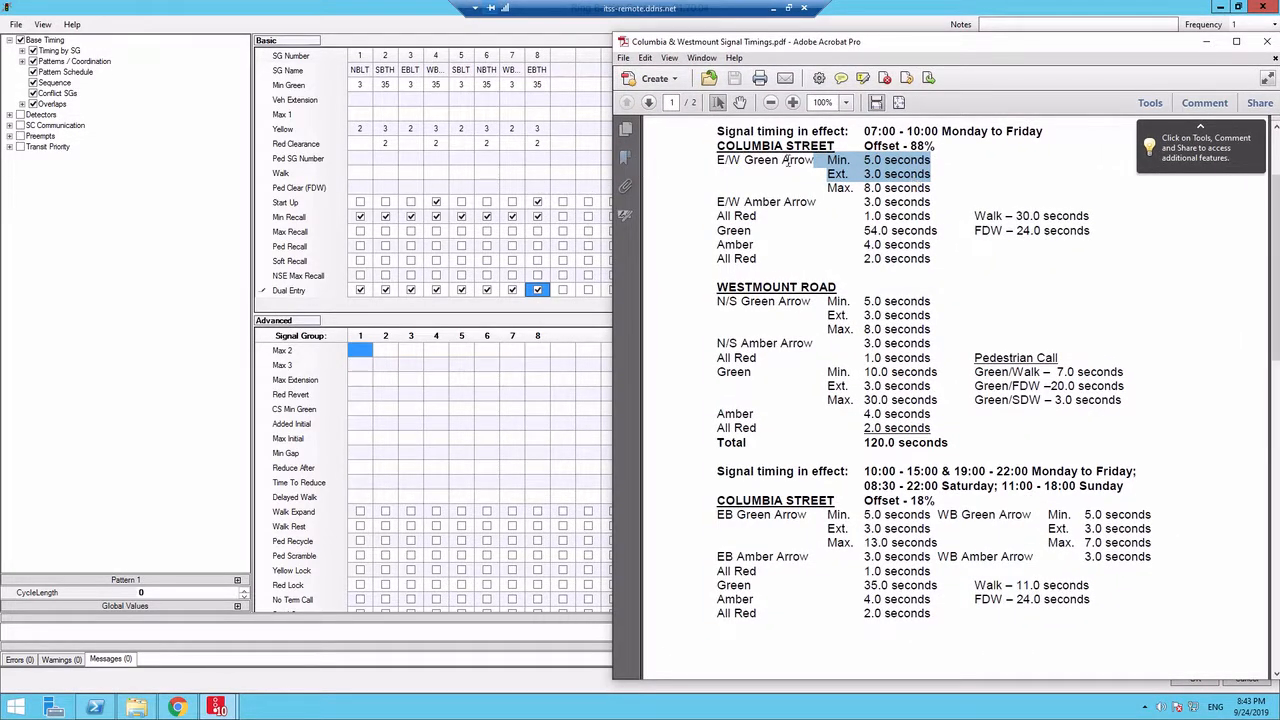
pyautogui.moveTo(945, 42); pyautogui.dragTo(536, 246)
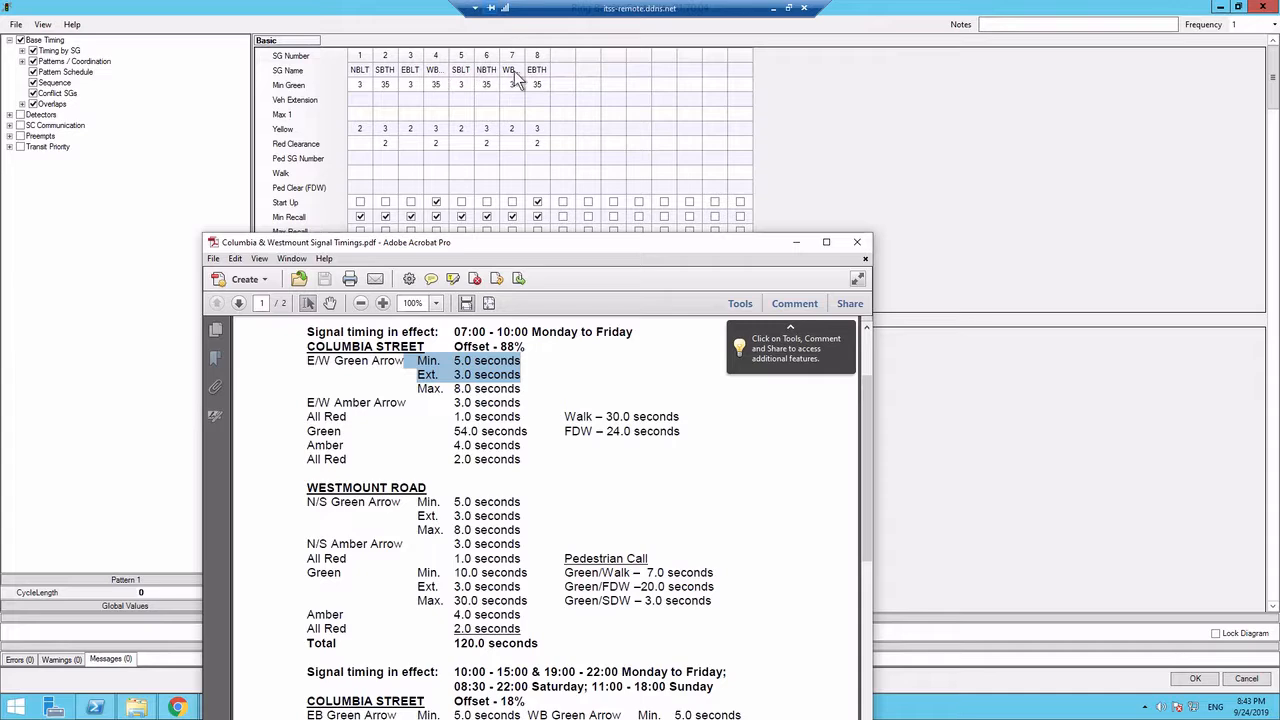
pyautogui.click(530, 224)
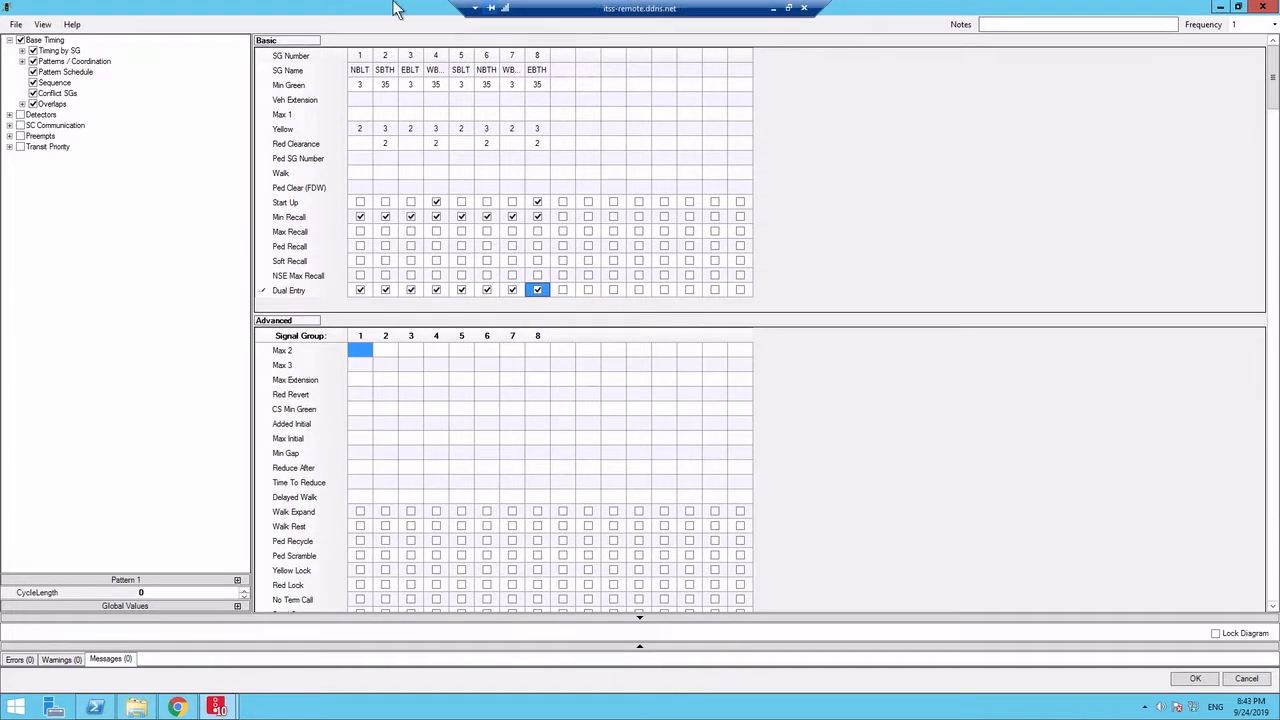
pyautogui.click(512, 70)
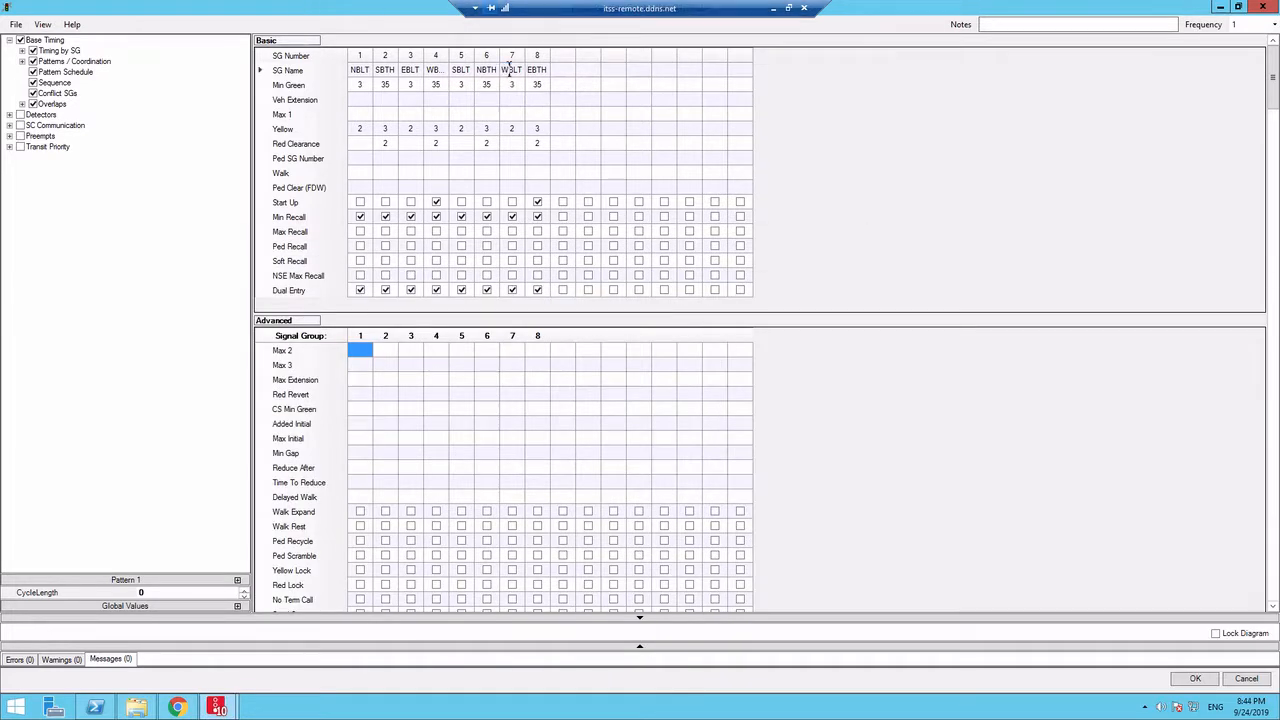
pyautogui.click(461, 84)
# Examine the Westmount Road green Min, Ext and Max times in the PDF alongside the Basic table.
pyautogui.moveTo(1279, 293); pyautogui.dragTo(662, 251)
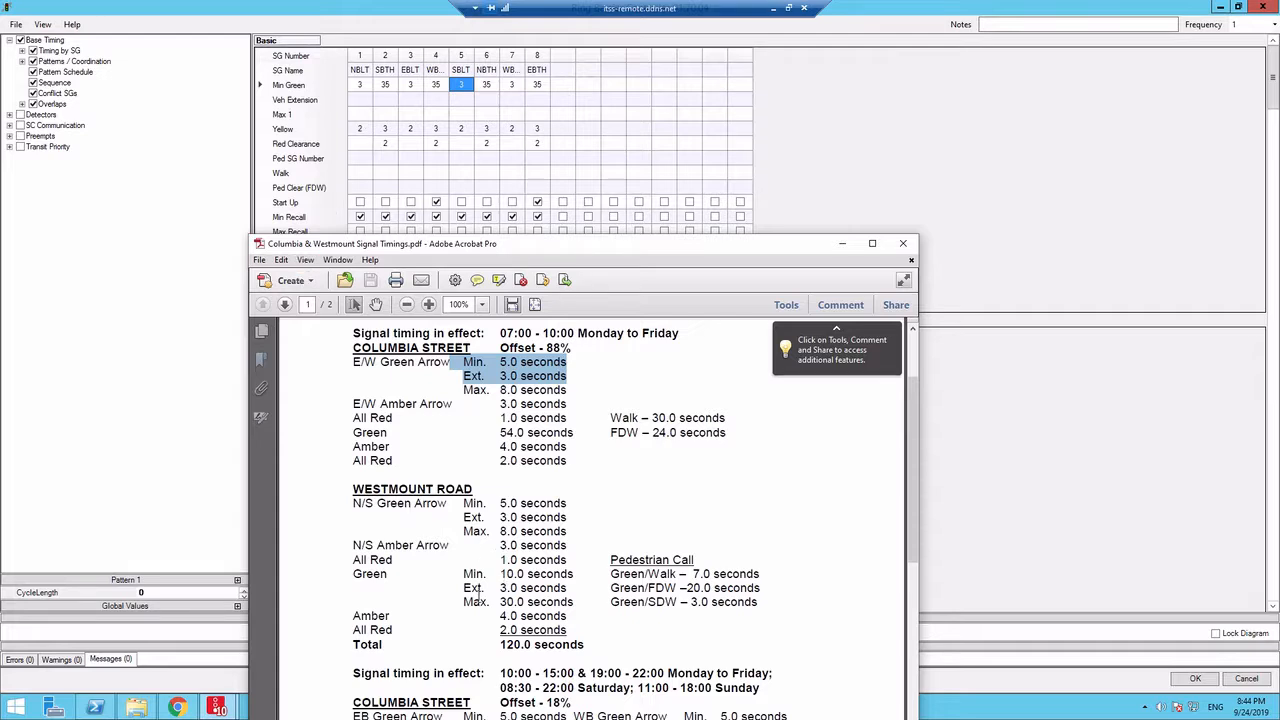
pyautogui.moveTo(355, 574); pyautogui.dragTo(565, 606)
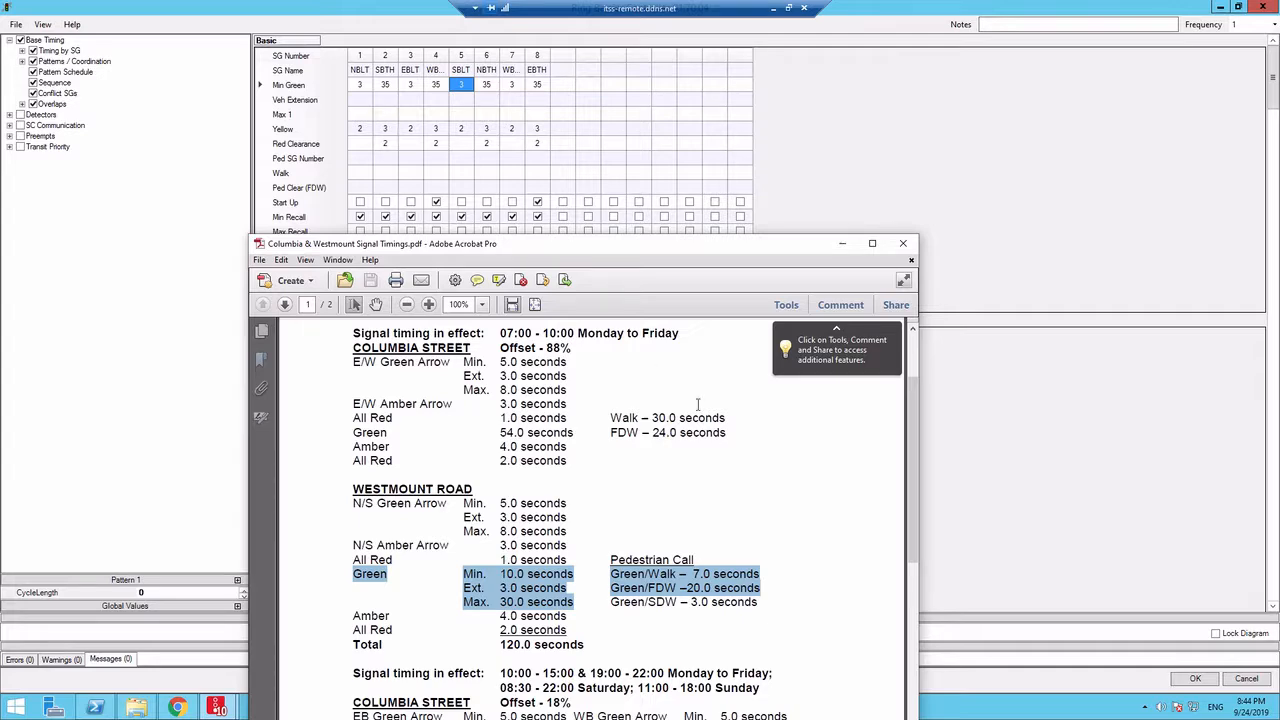
pyautogui.moveTo(668, 245); pyautogui.dragTo(668, 719)
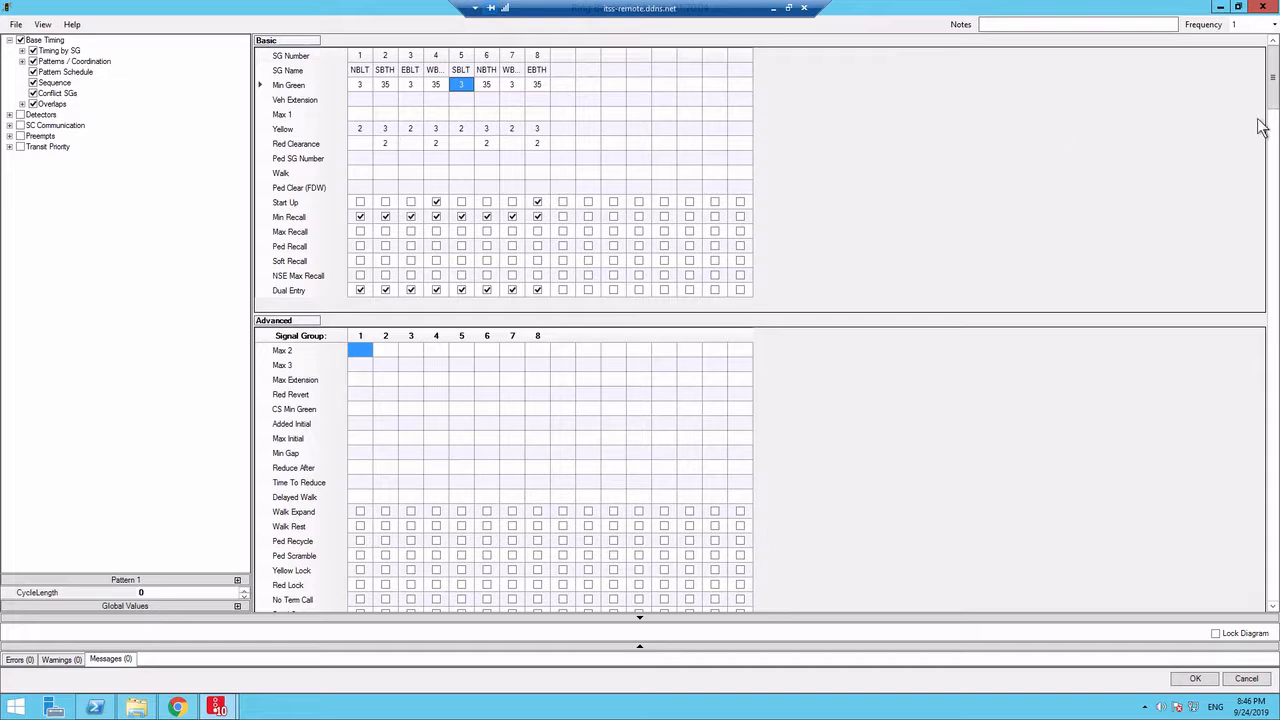
# Inspect the Pattern 1 splits section, then return to the Basic timing table.
pyautogui.moveTo(1274, 98); pyautogui.dragTo(1274, 60)
pyautogui.moveTo(1278, 3)
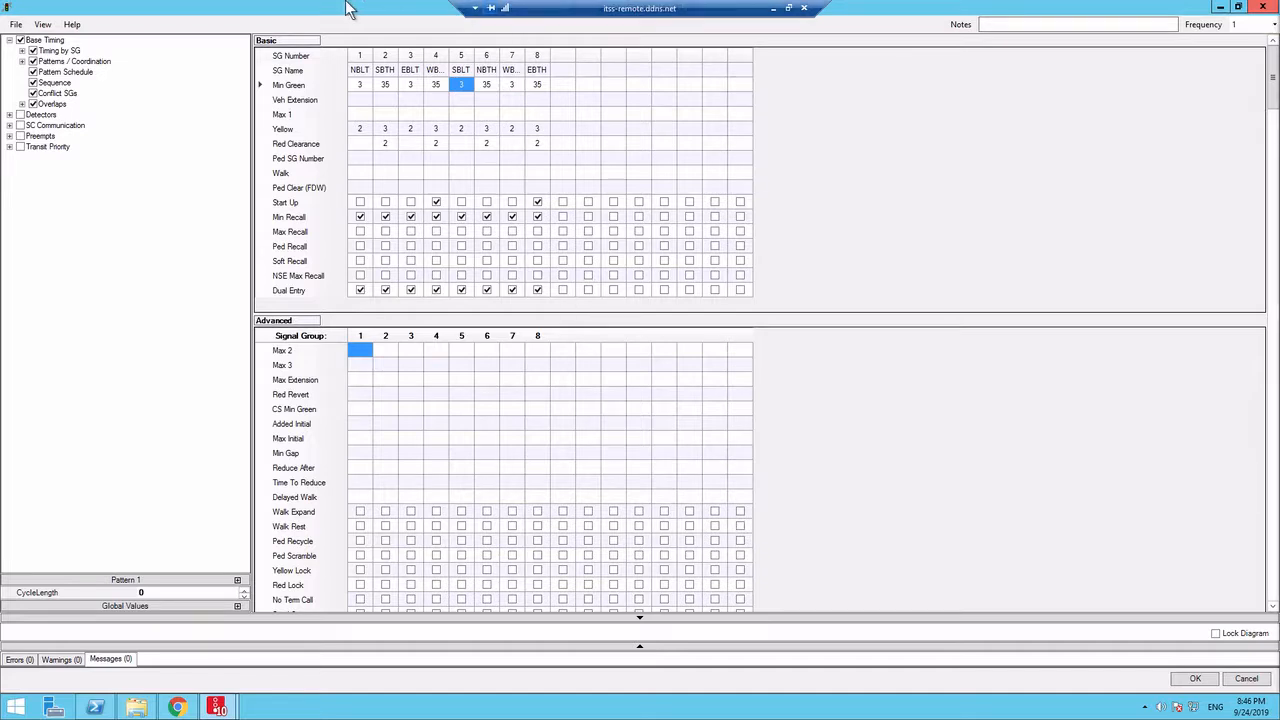
pyautogui.scroll(-10, 409, 305)
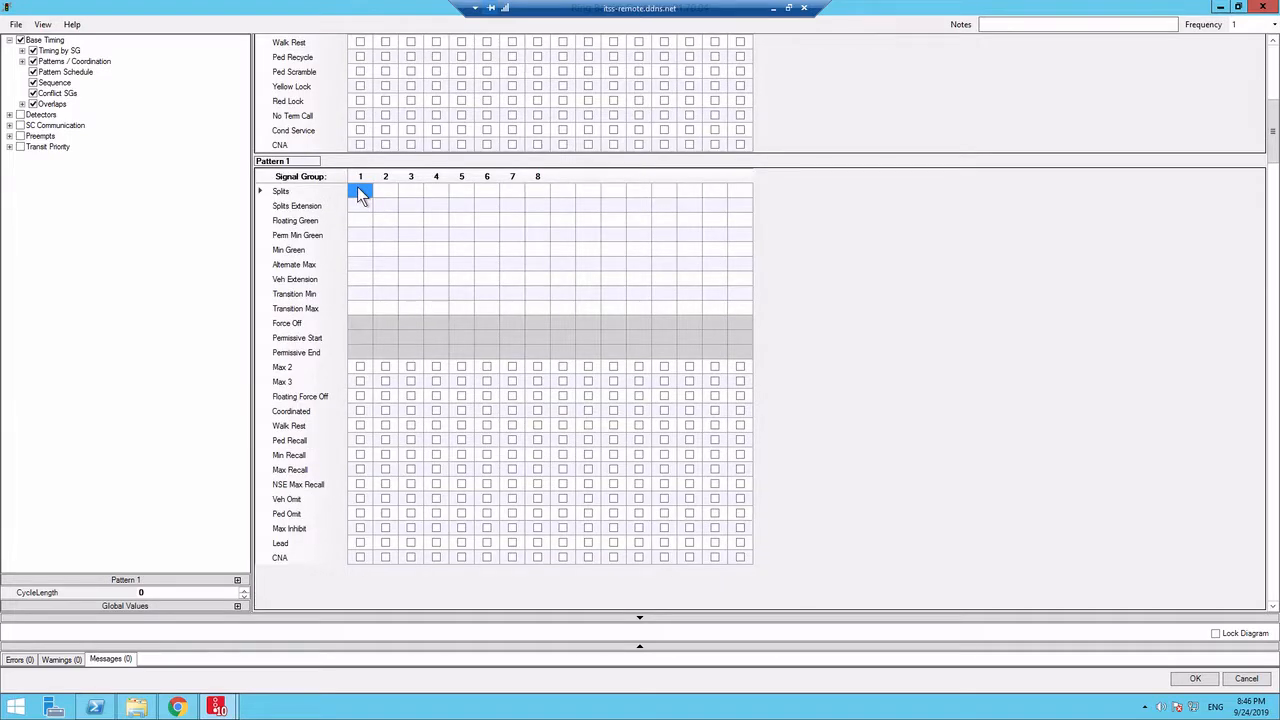
pyautogui.scroll(10, 444, 190)
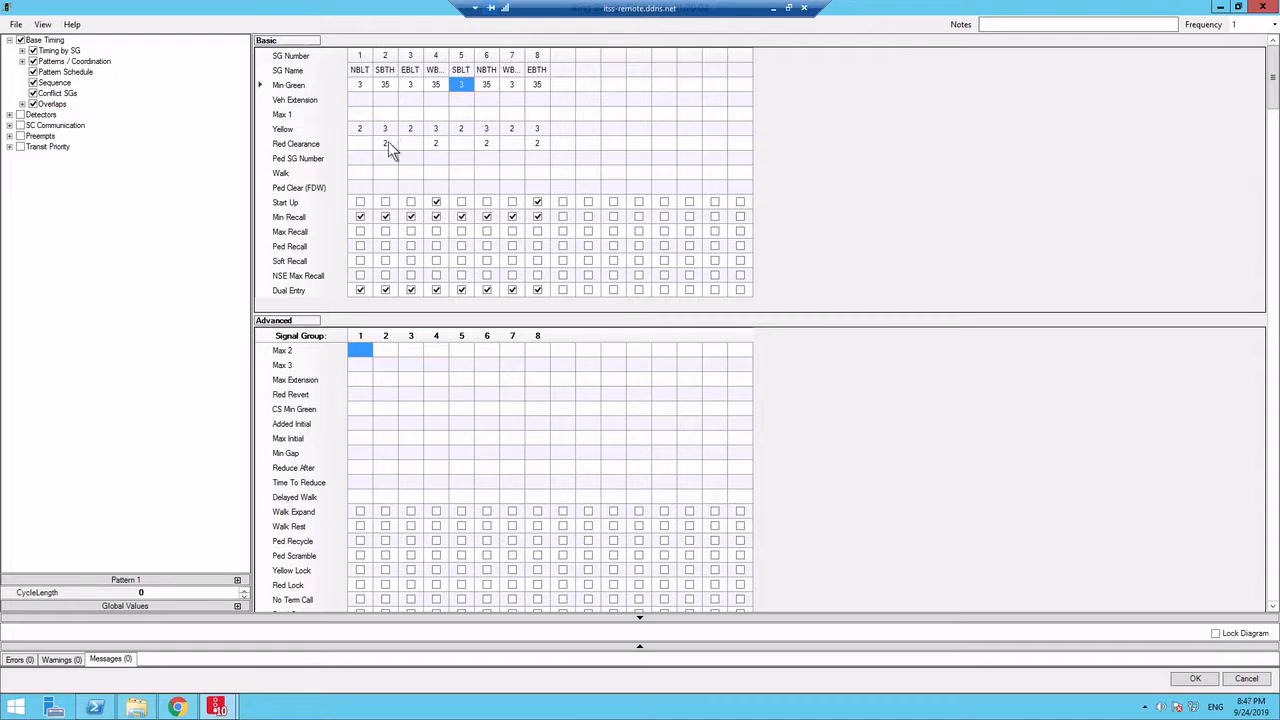
# Set the Pattern 1 splits of signal groups 2, 4, 6 and 8 to 40.
pyautogui.scroll(-1, 441, 297)
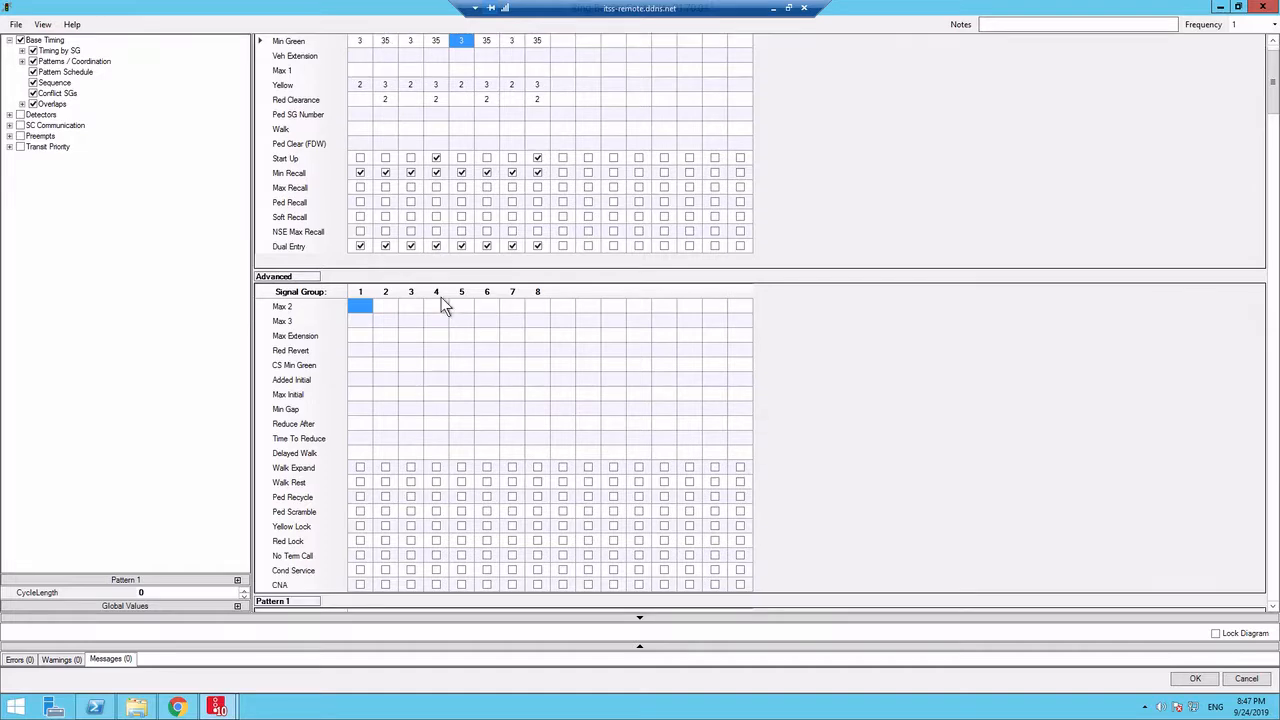
pyautogui.scroll(-7, 441, 306)
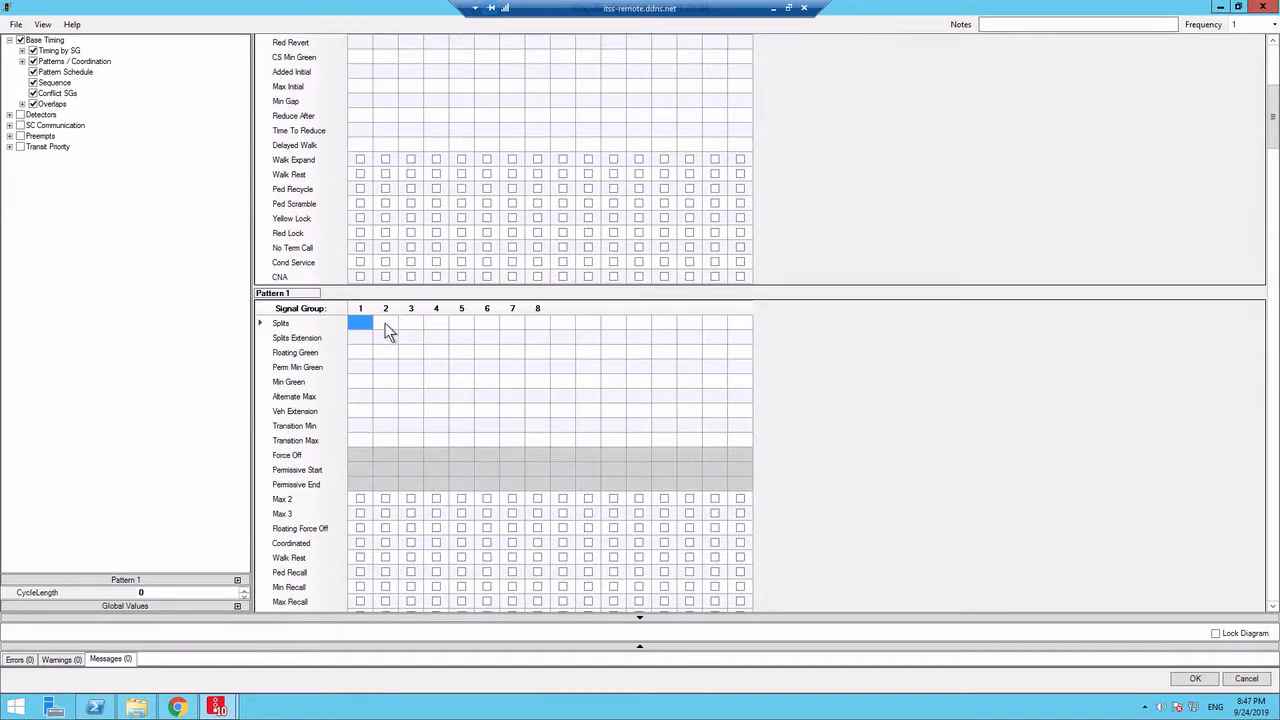
pyautogui.click(386, 324)
pyautogui.click(388, 323)
pyautogui.write('40')
pyautogui.press('Tab')
pyautogui.press('Tab')
pyautogui.press('Tab')
pyautogui.hotkey('shift', 'Tab')
pyautogui.write('40')
pyautogui.press('Tab')
pyautogui.press('Tab')
pyautogui.write('40')
pyautogui.press('Tab')
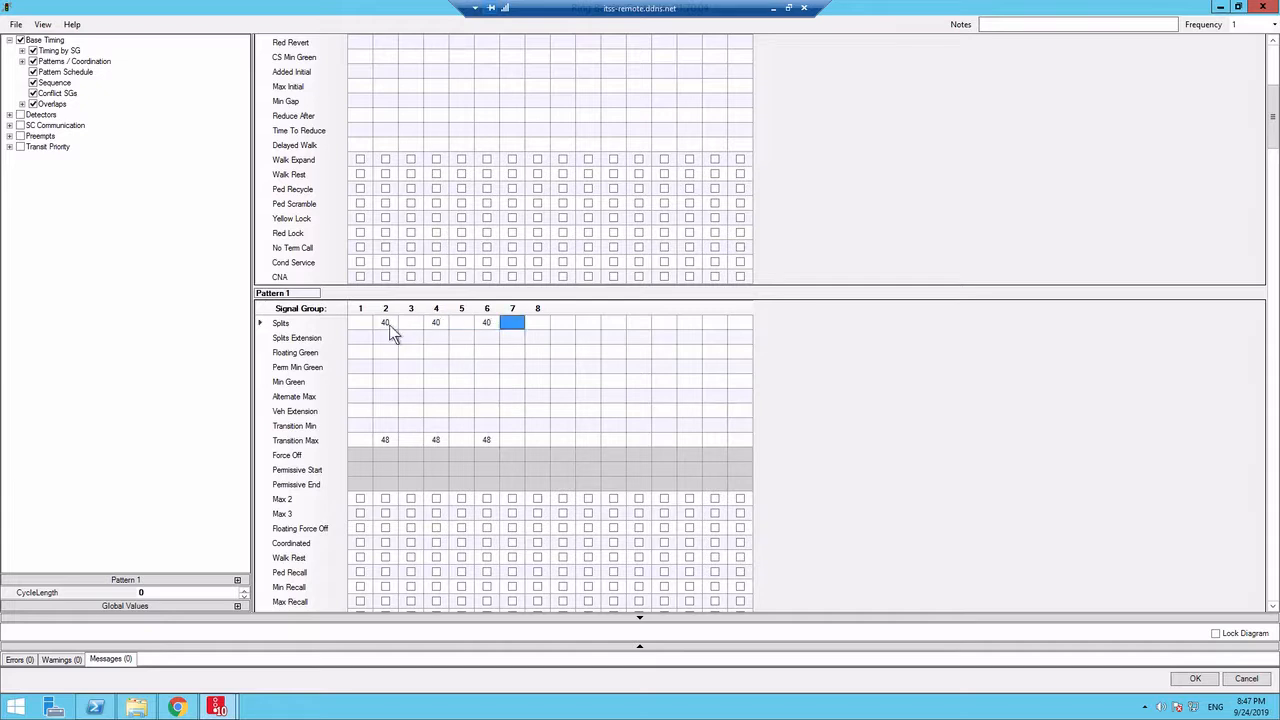
pyautogui.press('Tab')
pyautogui.write('40')
pyautogui.press('Tab')
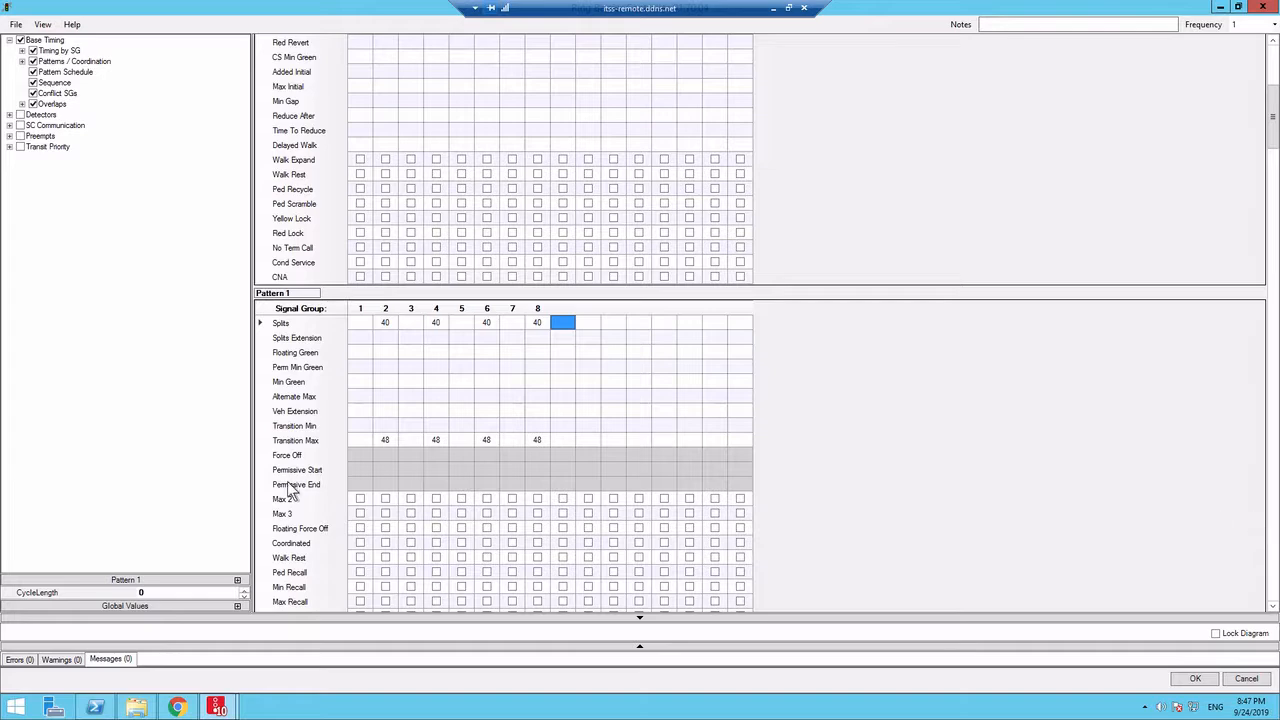
# Set the Pattern 1 splits of the left-turn signal groups 1, 3, 5 and 7 to 5.
pyautogui.click(355, 325)
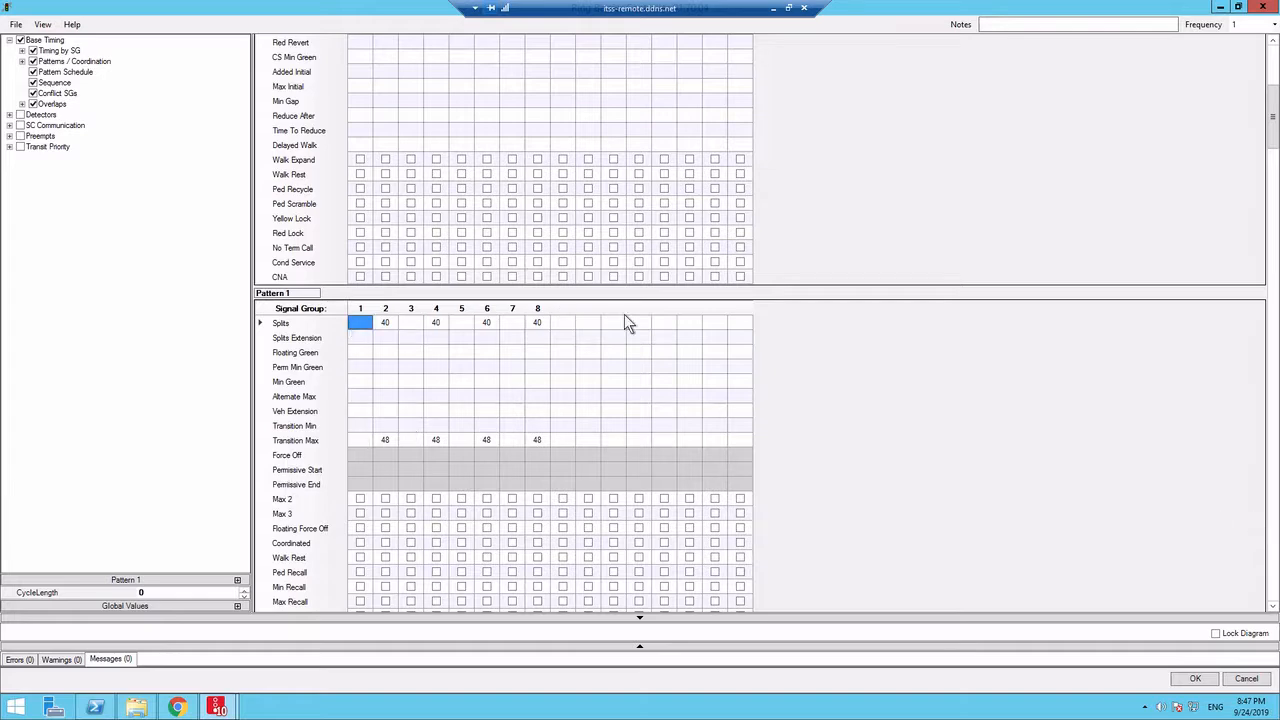
pyautogui.scroll(8, 543, 342)
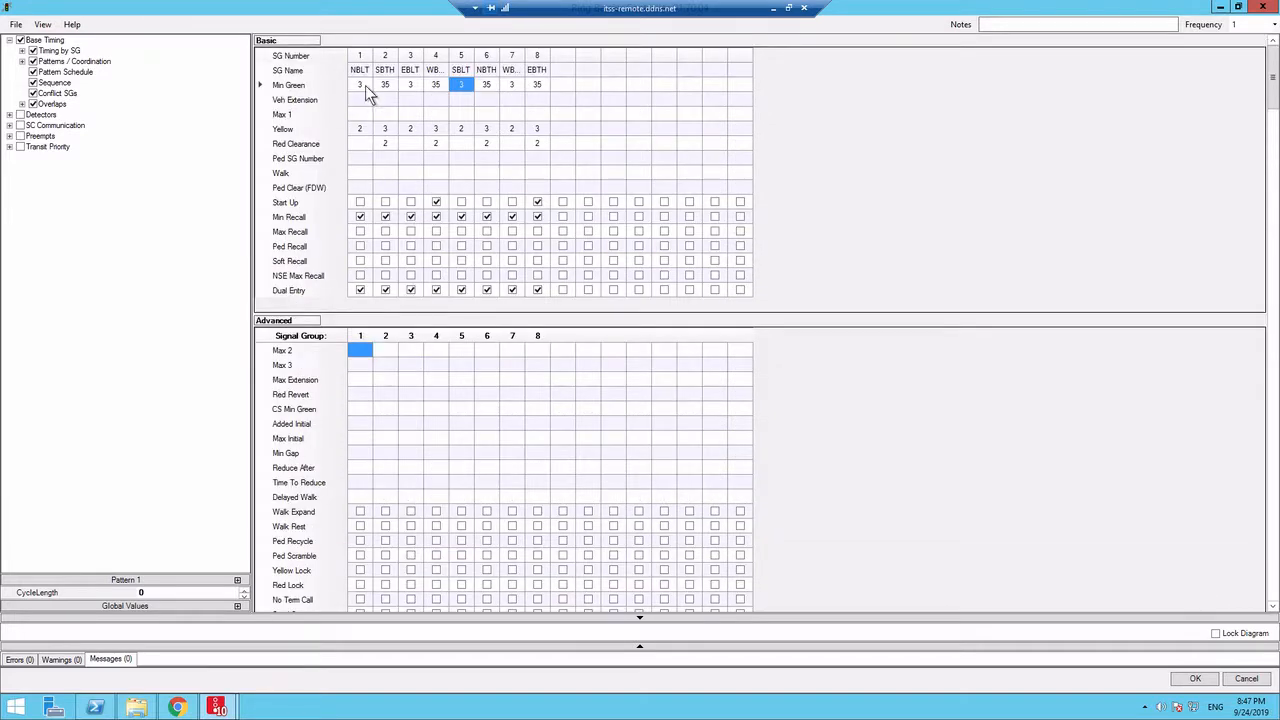
pyautogui.scroll(-5, 437, 385)
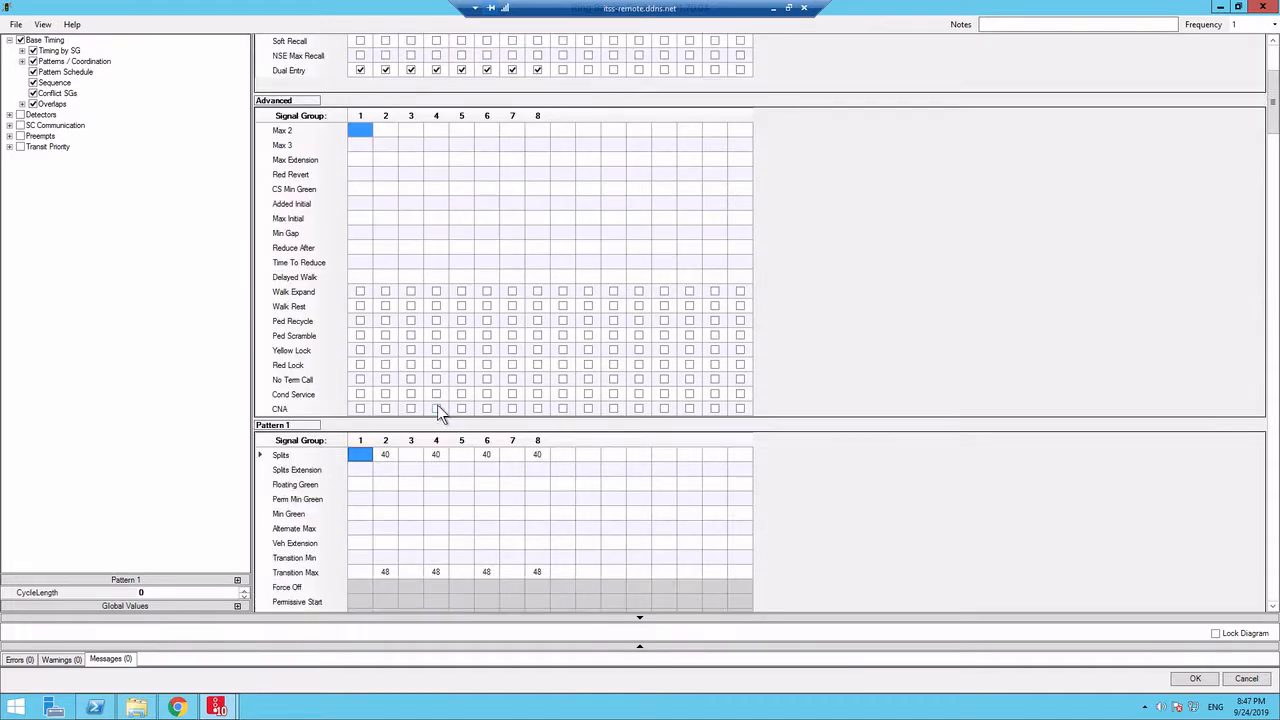
pyautogui.scroll(-3, 440, 412)
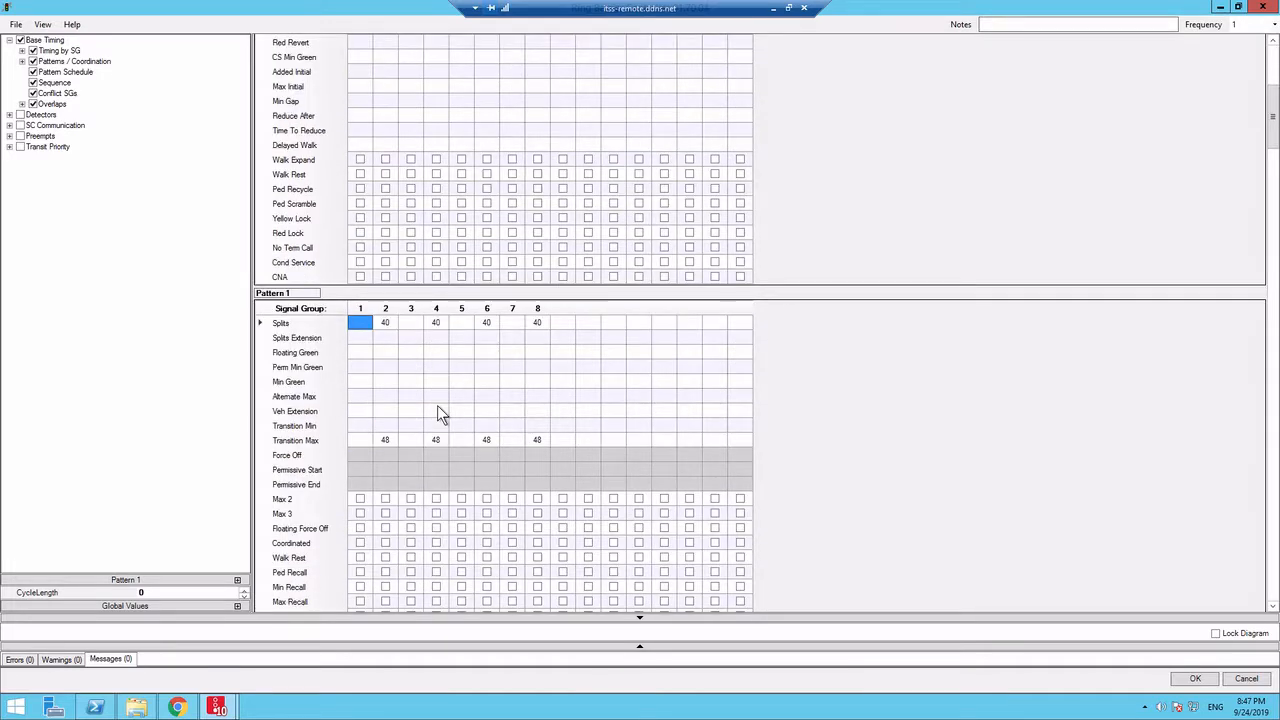
pyautogui.write('6')
pyautogui.press('BackSpace')
pyautogui.write('5')
pyautogui.press('Tab')
pyautogui.press('Tab')
pyautogui.write('5')
pyautogui.press('Tab')
pyautogui.press('Tab')
pyautogui.write('5')
pyautogui.press('Tab')
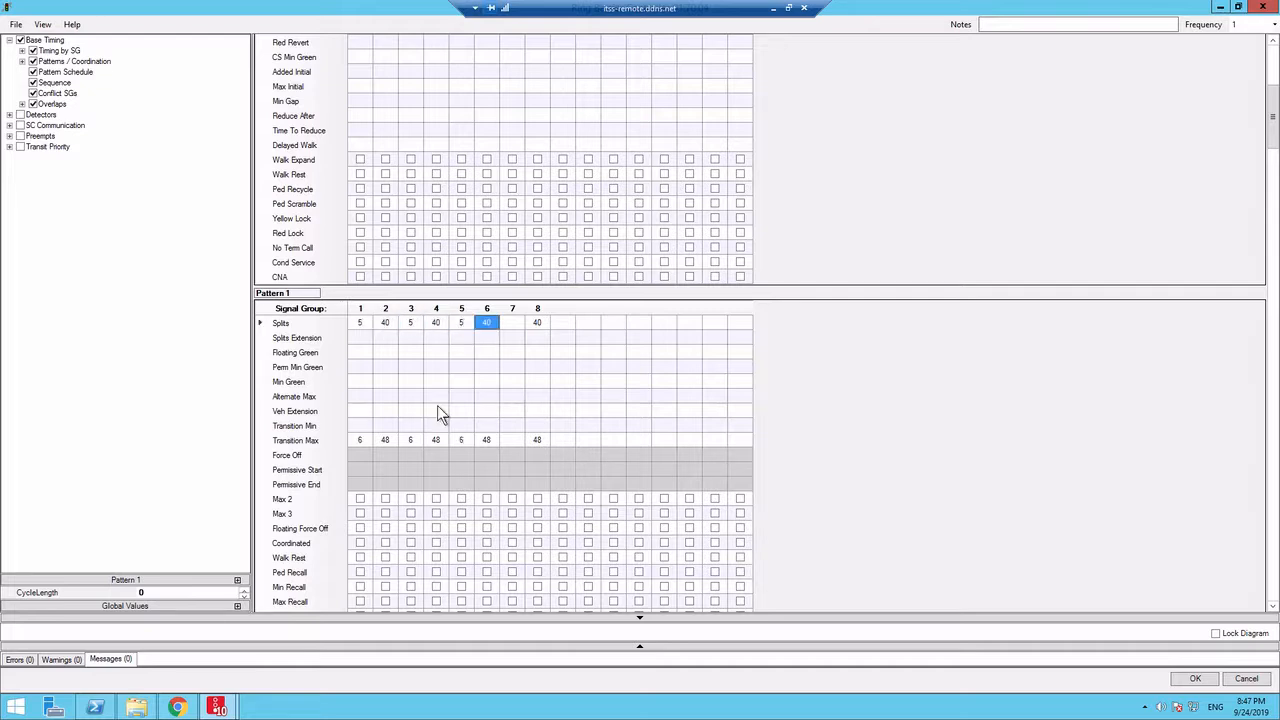
pyautogui.press('Tab')
pyautogui.write('5')
pyautogui.press('Tab')
pyautogui.press('Tab')
# Replace the Free entry in the first row of the pattern schedule with pattern number 1.
pyautogui.scroll(-5, 839, 398)
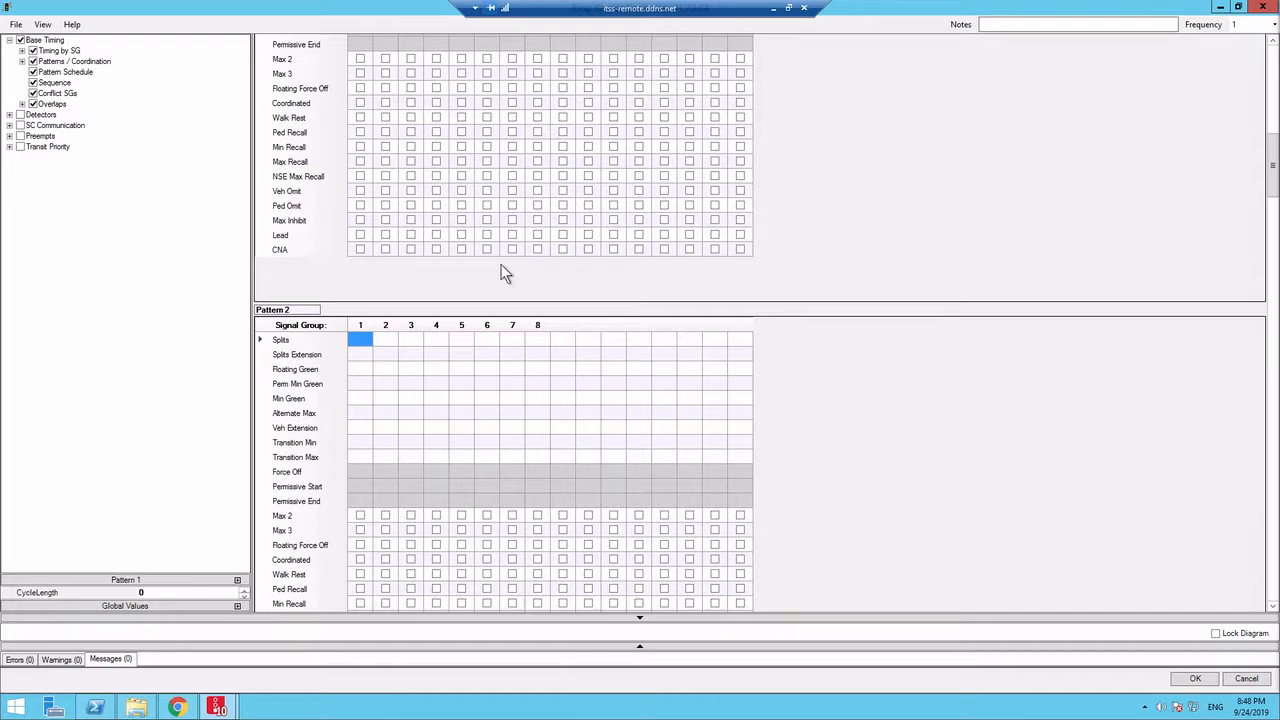
pyautogui.scroll(5, 869, 204)
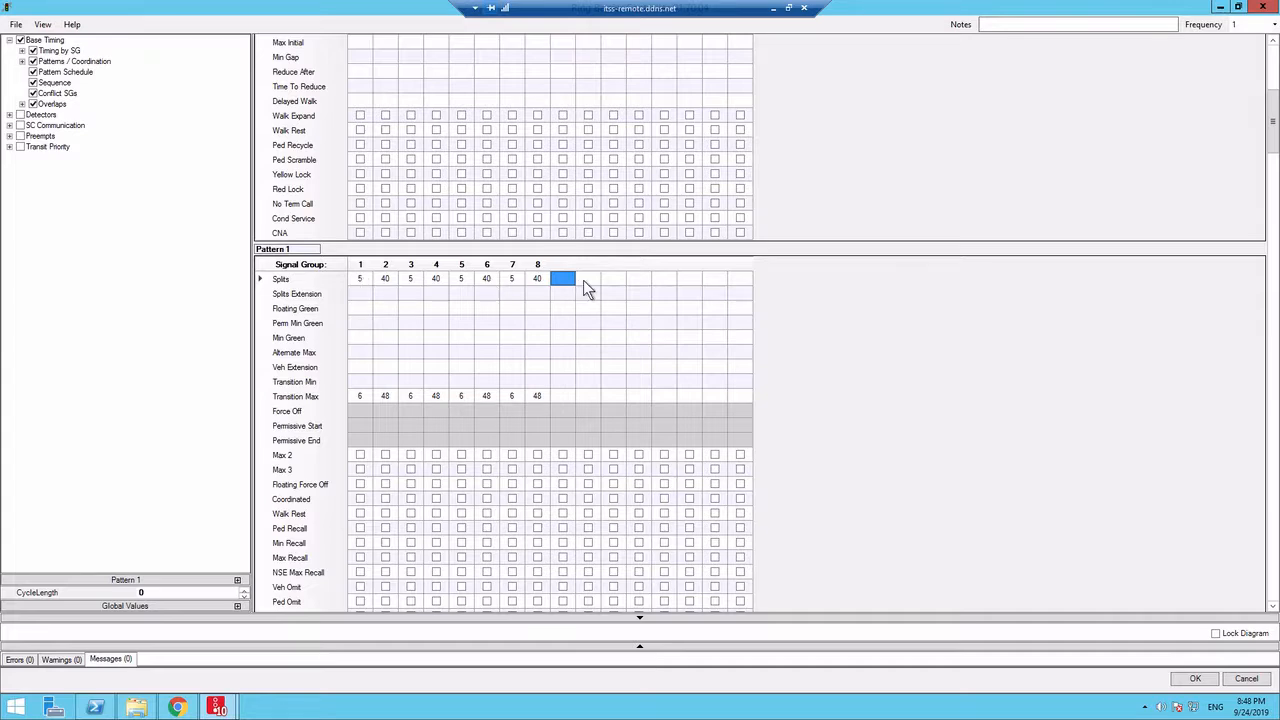
pyautogui.scroll(-6, 595, 276)
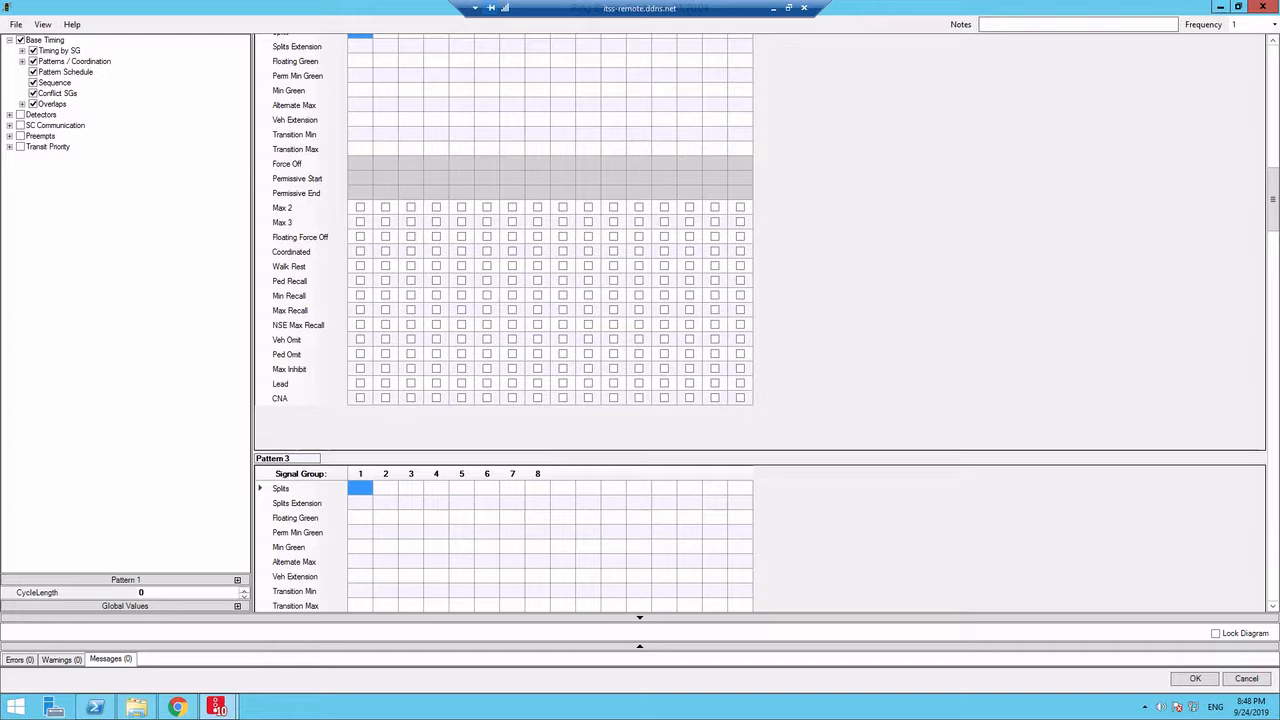
pyautogui.scroll(-4, 680, 323)
pyautogui.scroll(-19, 680, 323)
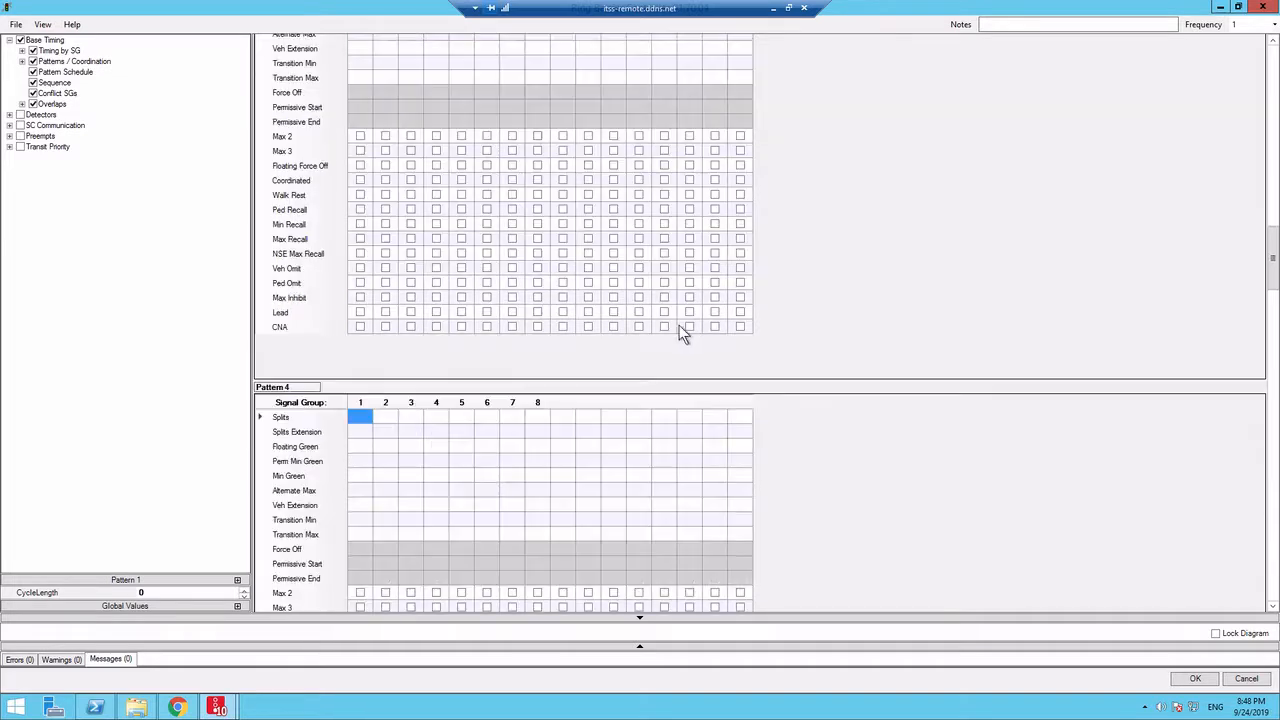
pyautogui.scroll(-3, 682, 311)
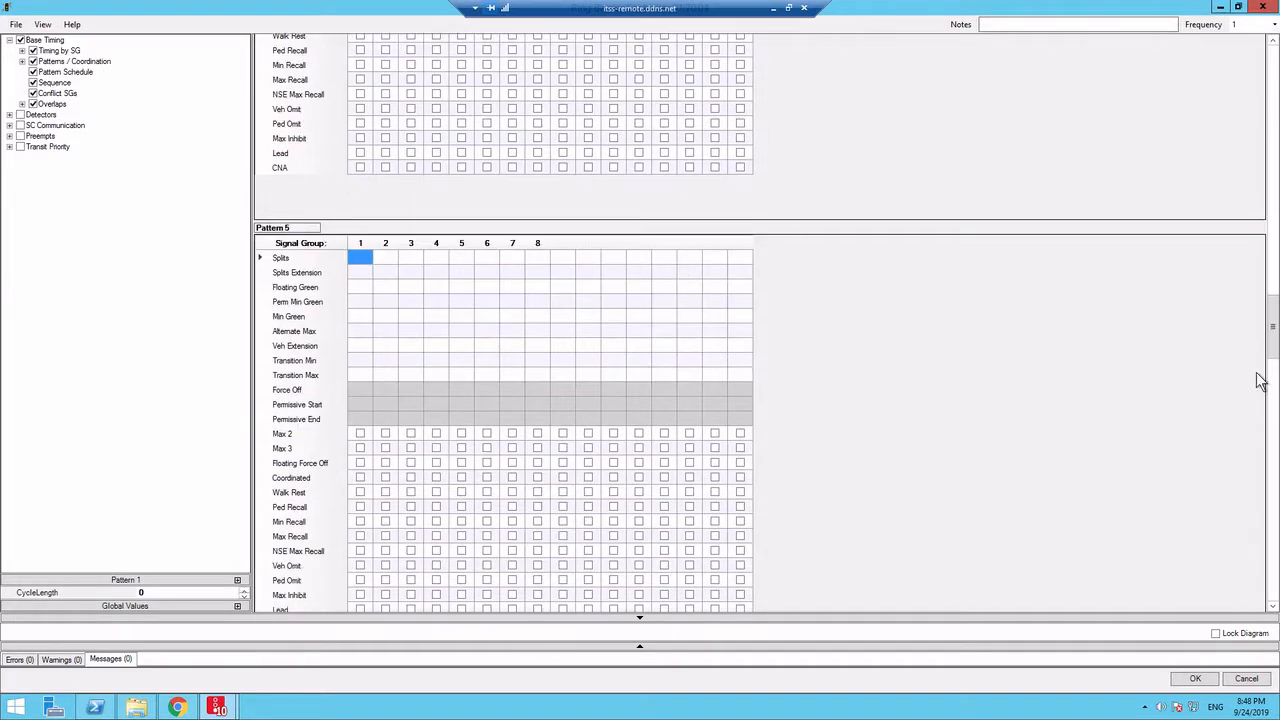
pyautogui.moveTo(1273, 334); pyautogui.dragTo(1273, 545)
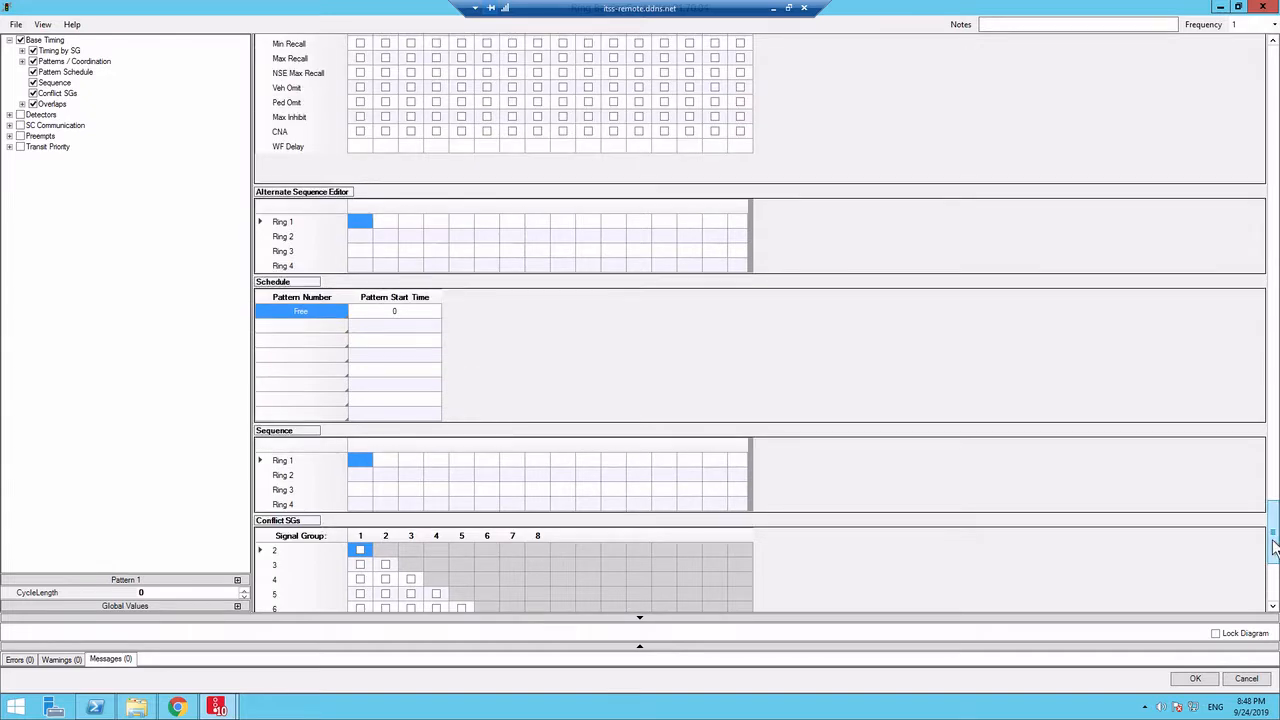
pyautogui.click(299, 315)
pyautogui.press('BackSpace')
pyautogui.press('BackSpace')
pyautogui.press('BackSpace')
pyautogui.press('BackSpace')
pyautogui.write('1')
pyautogui.click(395, 312)
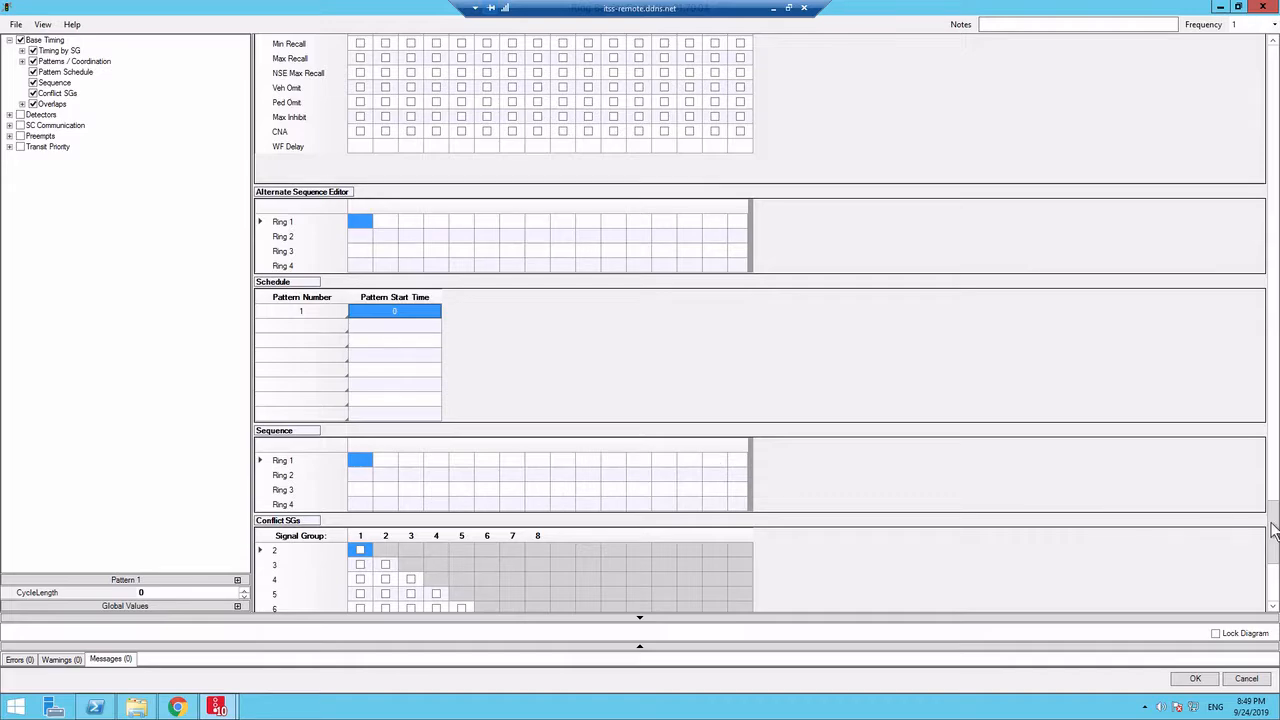
# Enter signal groups 1, 2, 3 and 4 in order for Ring 1 of the Sequence table.
pyautogui.moveTo(1272, 526); pyautogui.dragTo(1270, 25)
pyautogui.moveTo(1273, 100); pyautogui.dragTo(1273, 552)
pyautogui.write('1')
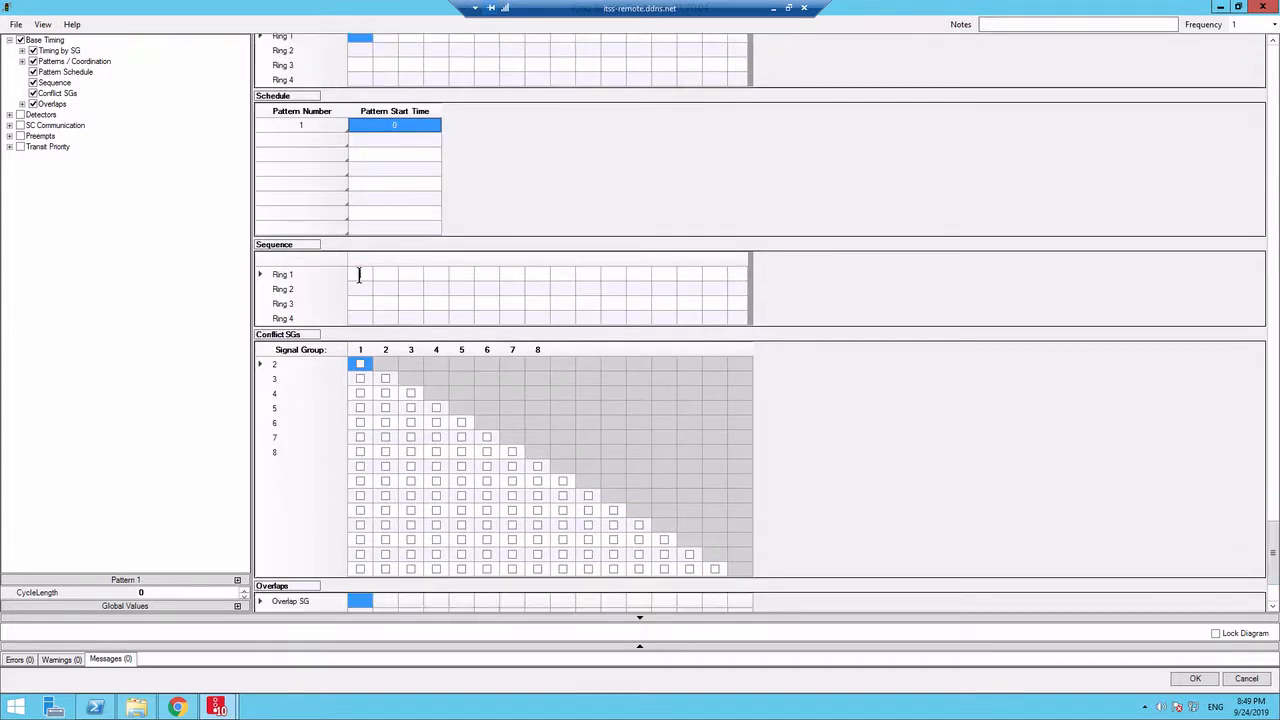
pyautogui.press('Tab')
pyautogui.write('2')
pyautogui.press('Tab')
pyautogui.write('3')
pyautogui.press('Tab')
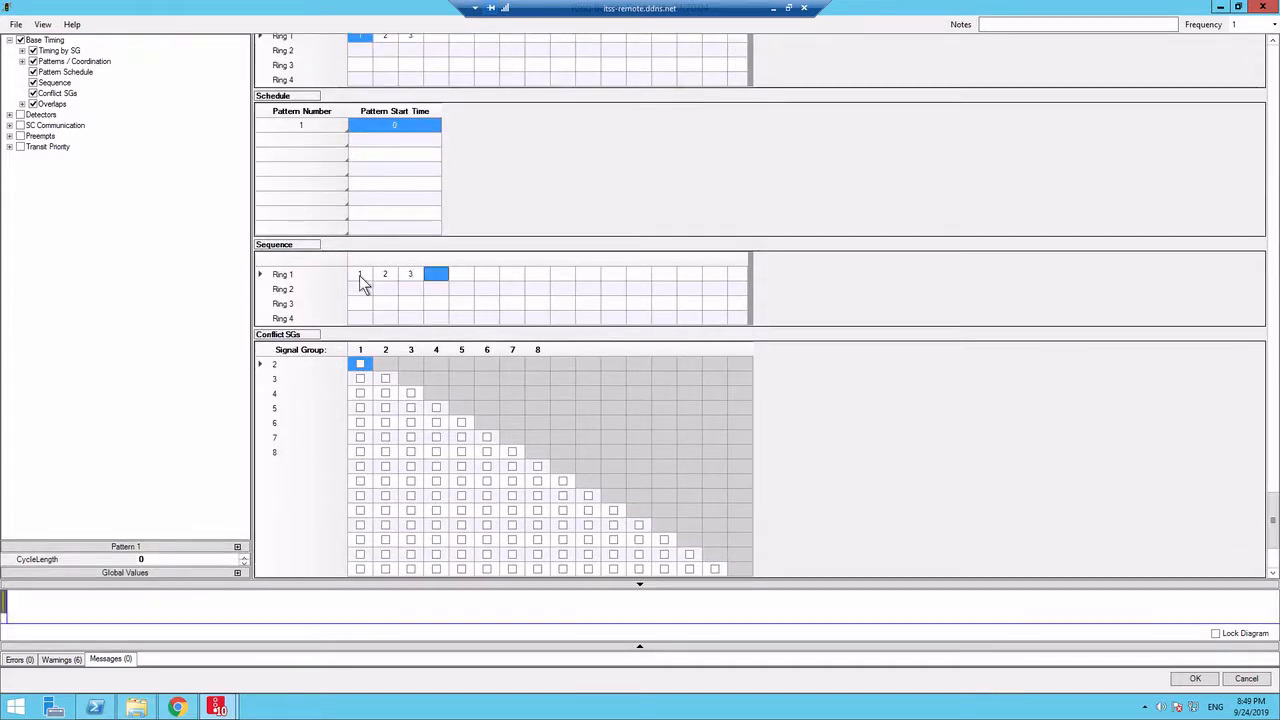
pyautogui.write('4')
# Enter signal groups 5, 6, 7 and 8 for Ring 2 and add sequence barriers after the second and fourth columns.
pyautogui.click(353, 292)
pyautogui.write('5')
pyautogui.press('Tab')
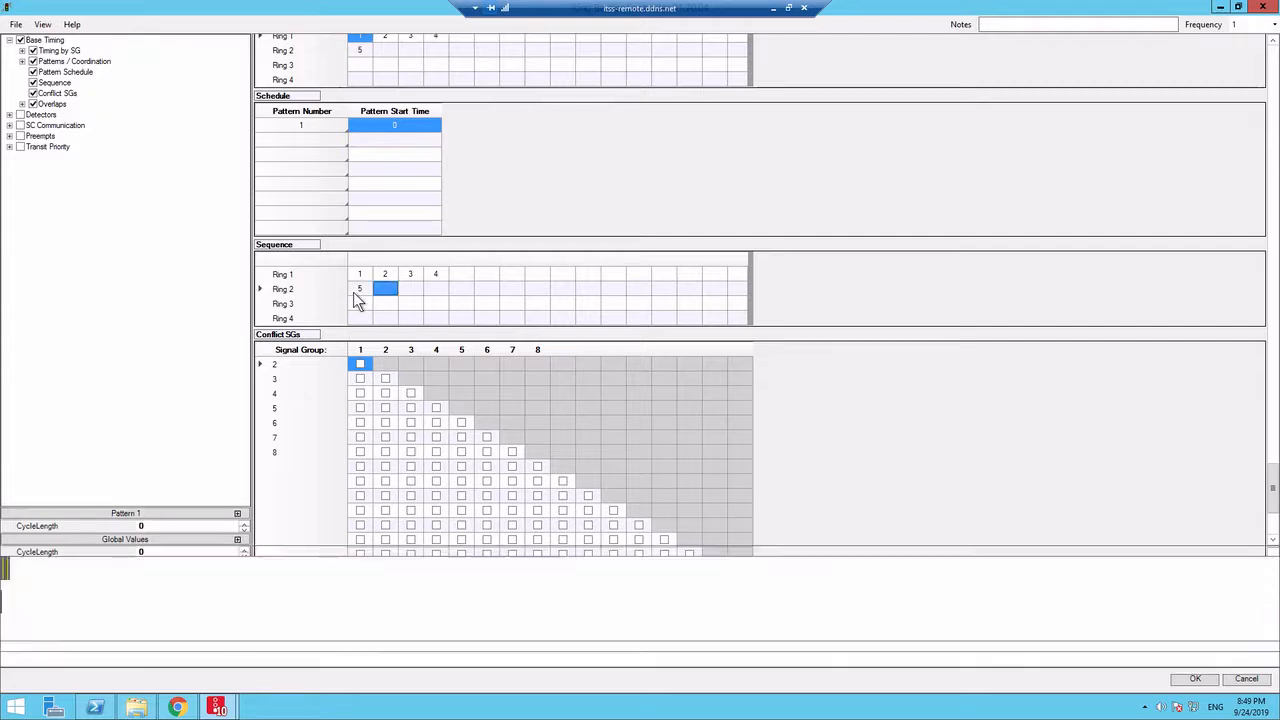
pyautogui.write('6')
pyautogui.press('Tab')
pyautogui.write('7')
pyautogui.press('Tab')
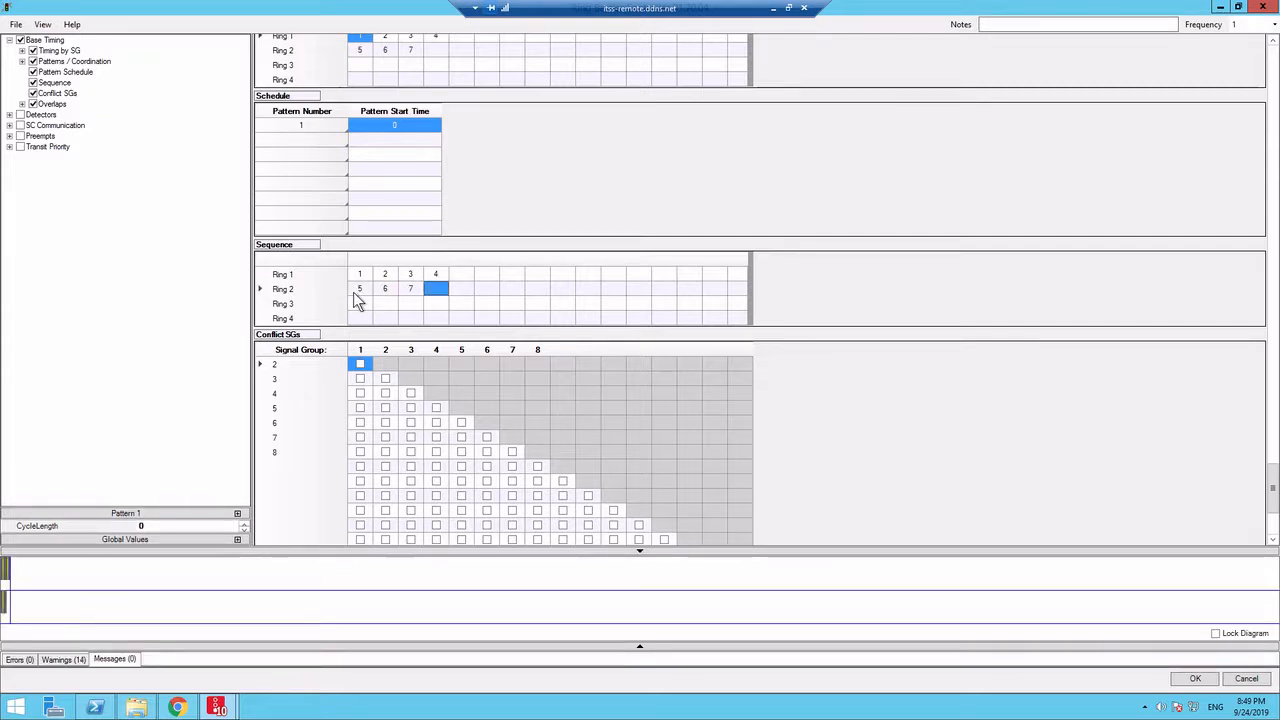
pyautogui.write('8')
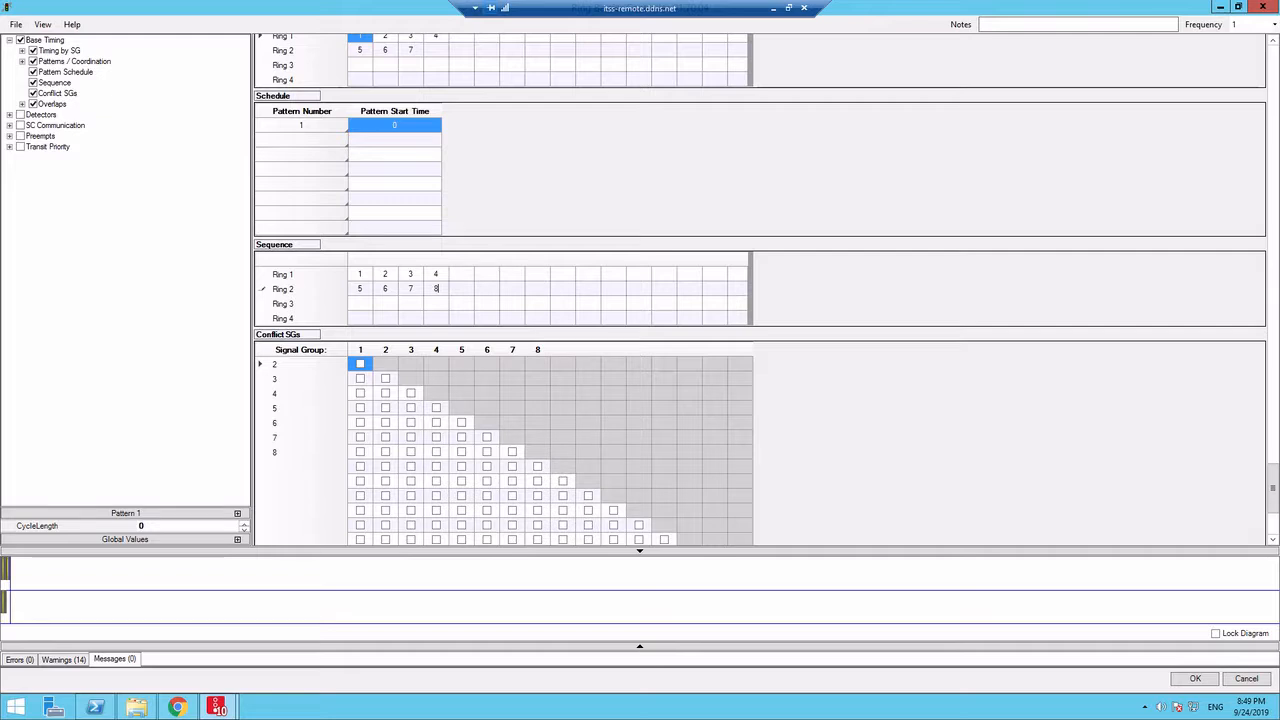
pyautogui.click(638, 163)
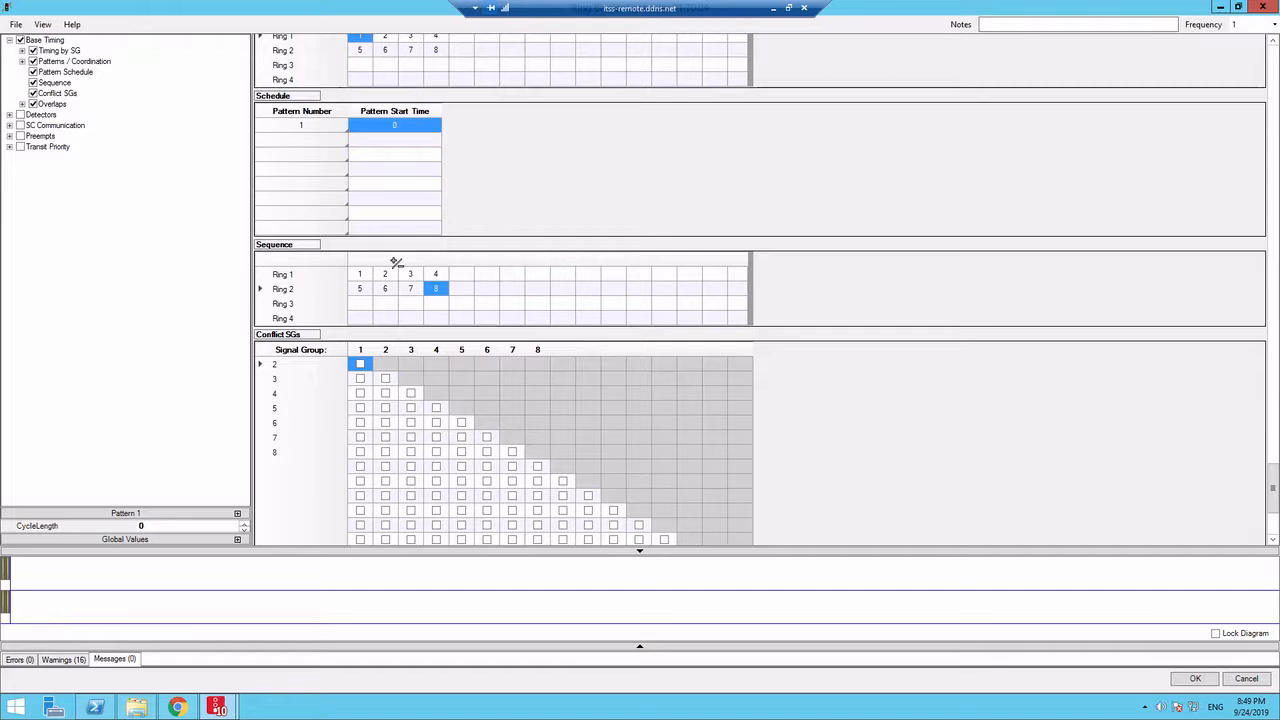
pyautogui.click(397, 262)
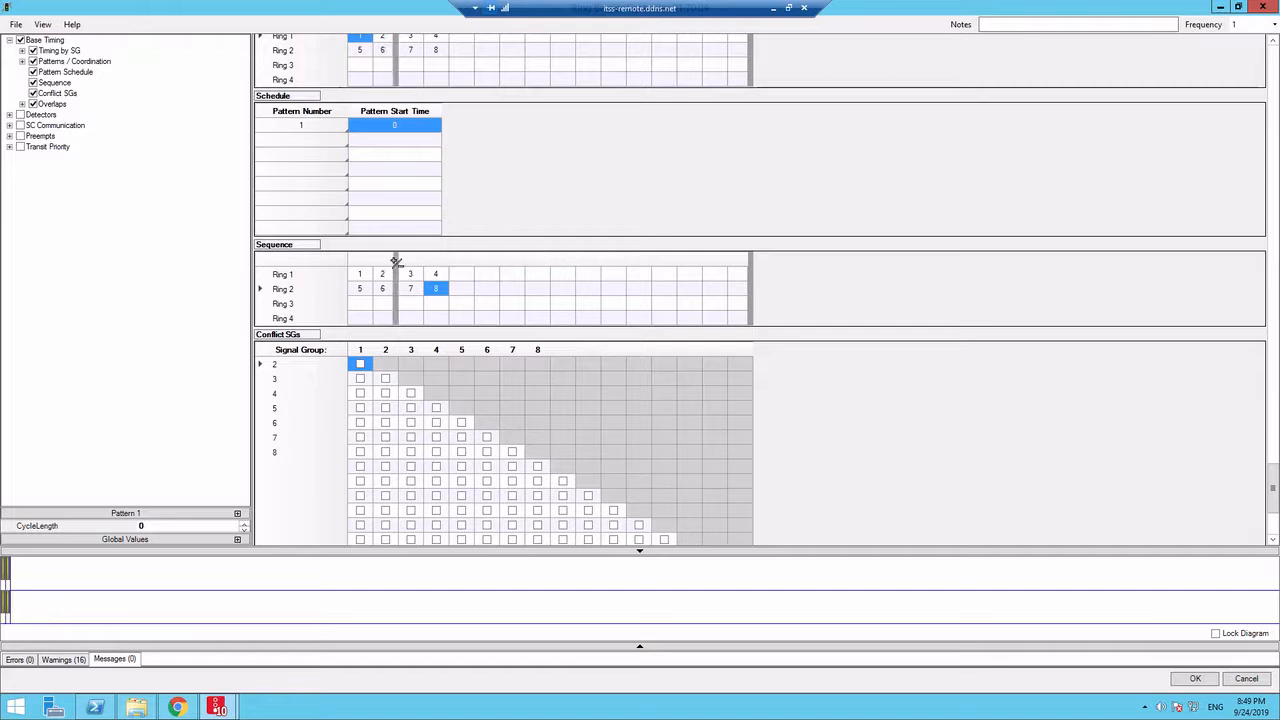
pyautogui.click(447, 262)
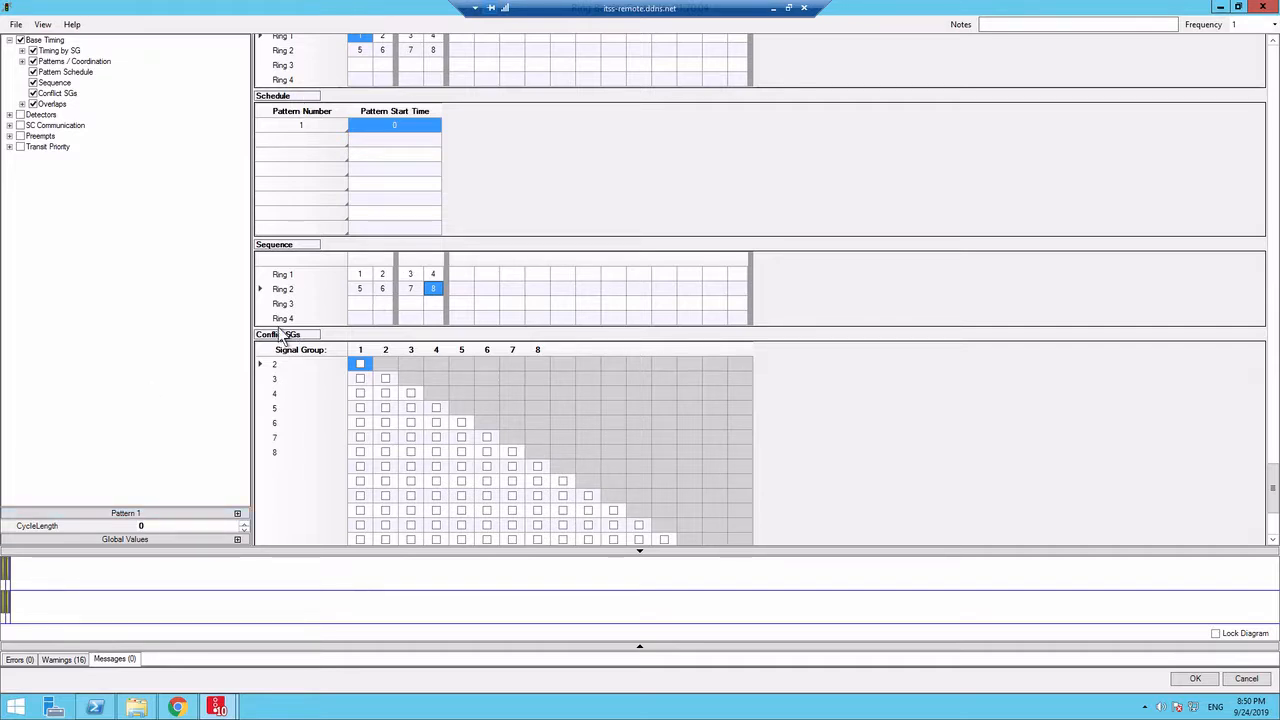
# Expand the Pattern 1 properties and set the cycle length to 90.
pyautogui.click(196, 513)
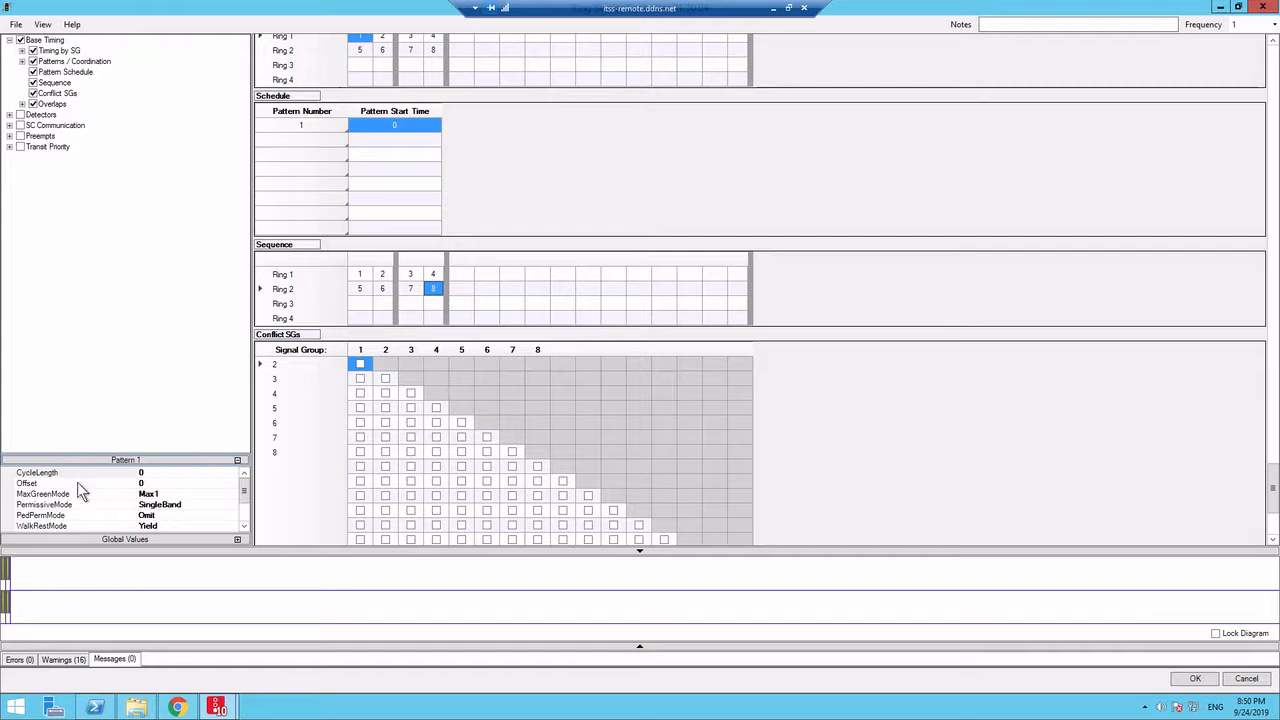
pyautogui.click(178, 471)
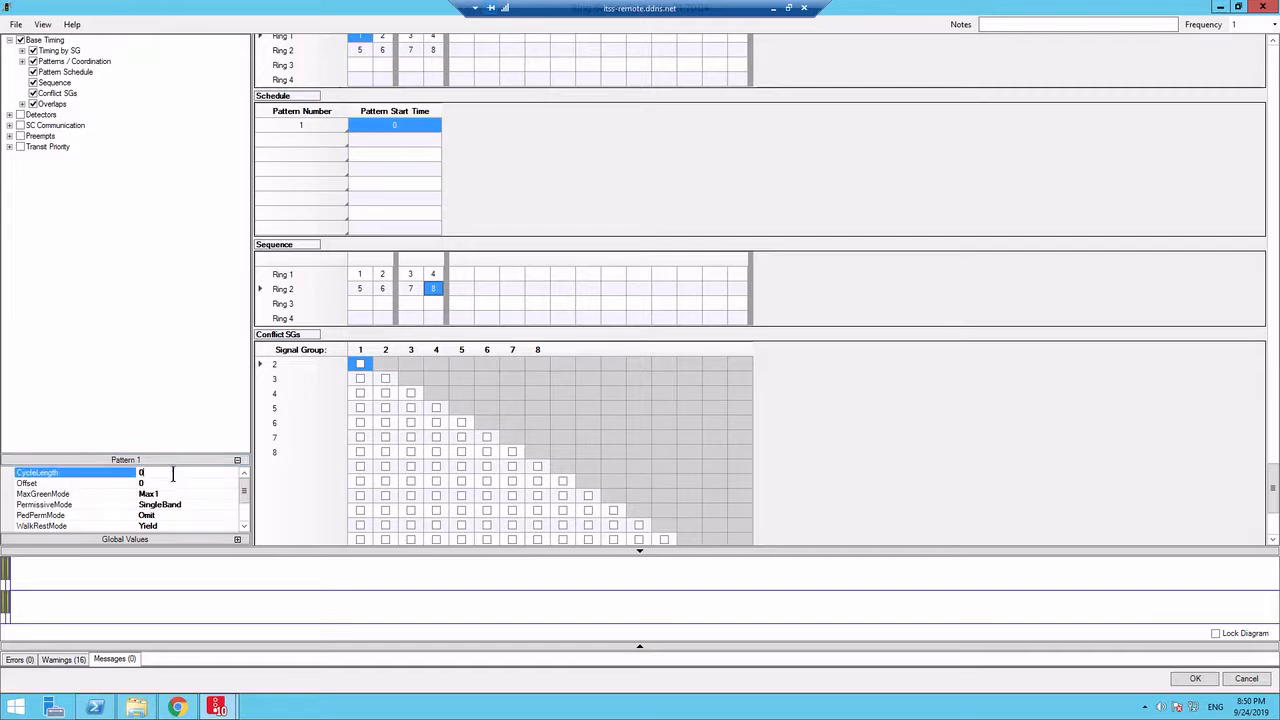
pyautogui.moveTo(1273, 497); pyautogui.dragTo(1274, 61)
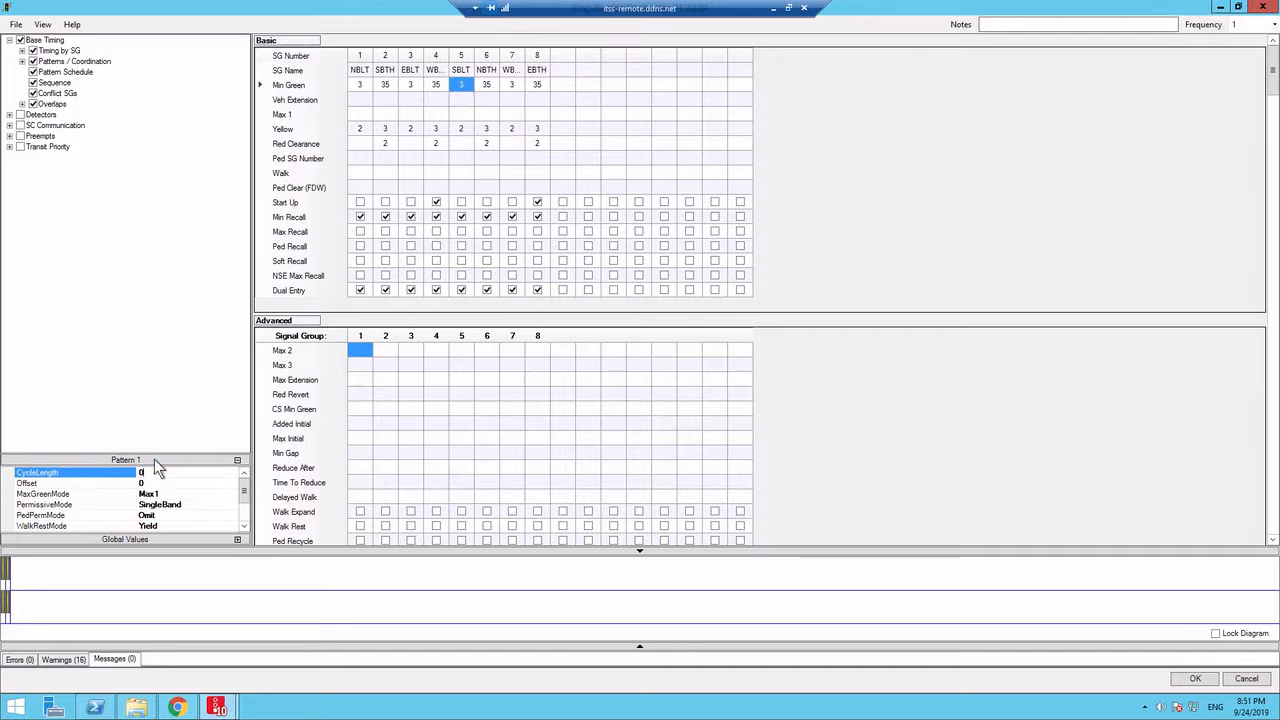
pyautogui.write('90')
pyautogui.press('Return')
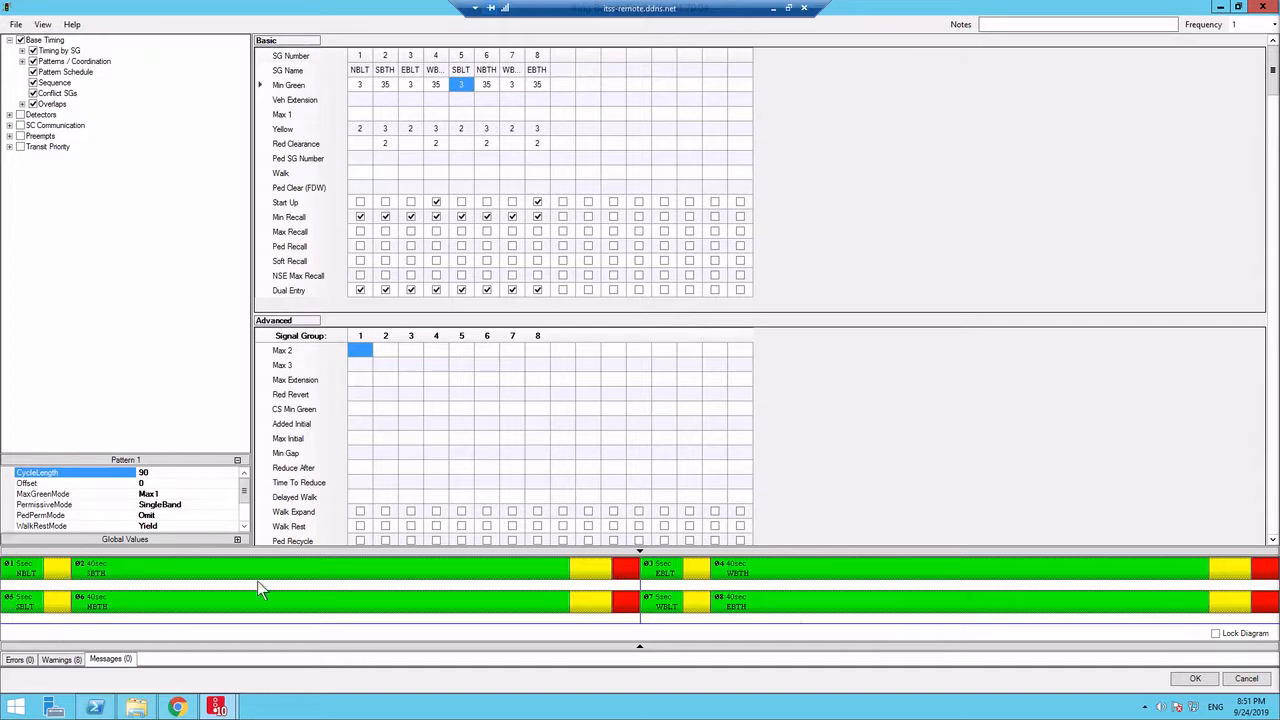
# Shorten the WBTH split of signal group 4 to 27 sec in the timing diagram and stretch it back to 40 sec.
pyautogui.click(652, 647)
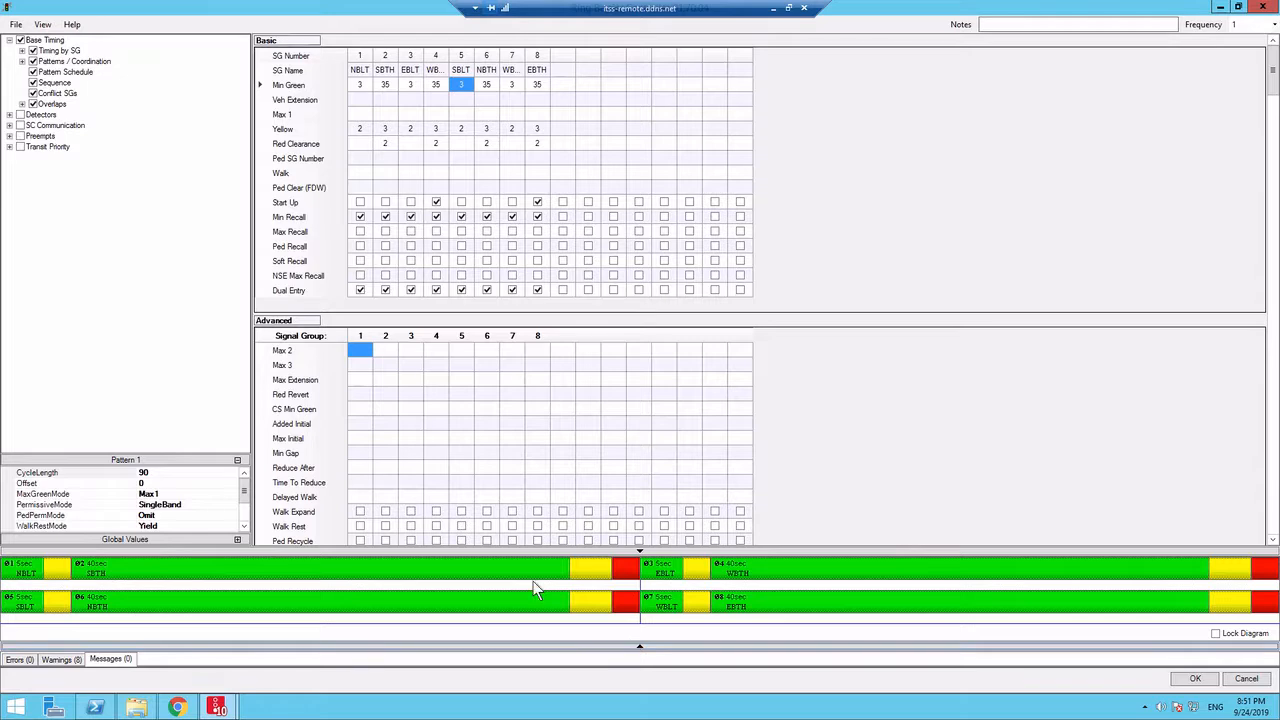
pyautogui.moveTo(781, 576); pyautogui.dragTo(986, 585)
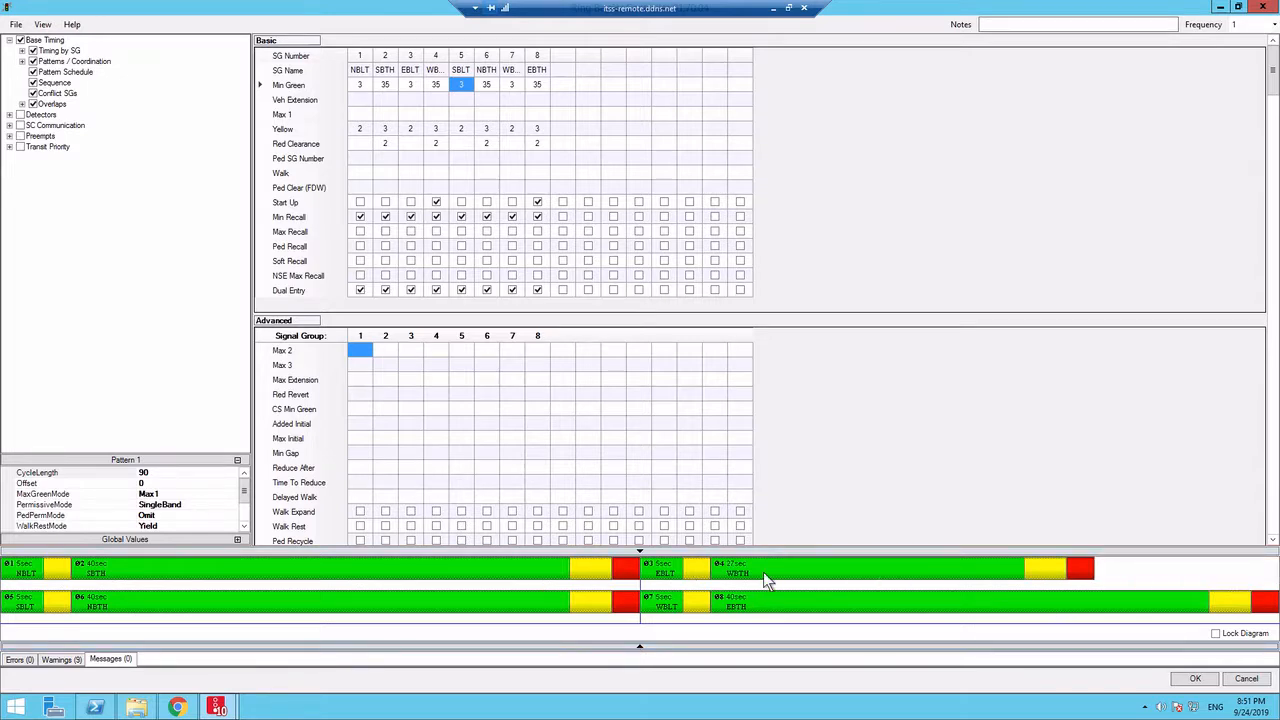
pyautogui.moveTo(757, 577); pyautogui.dragTo(940, 569)
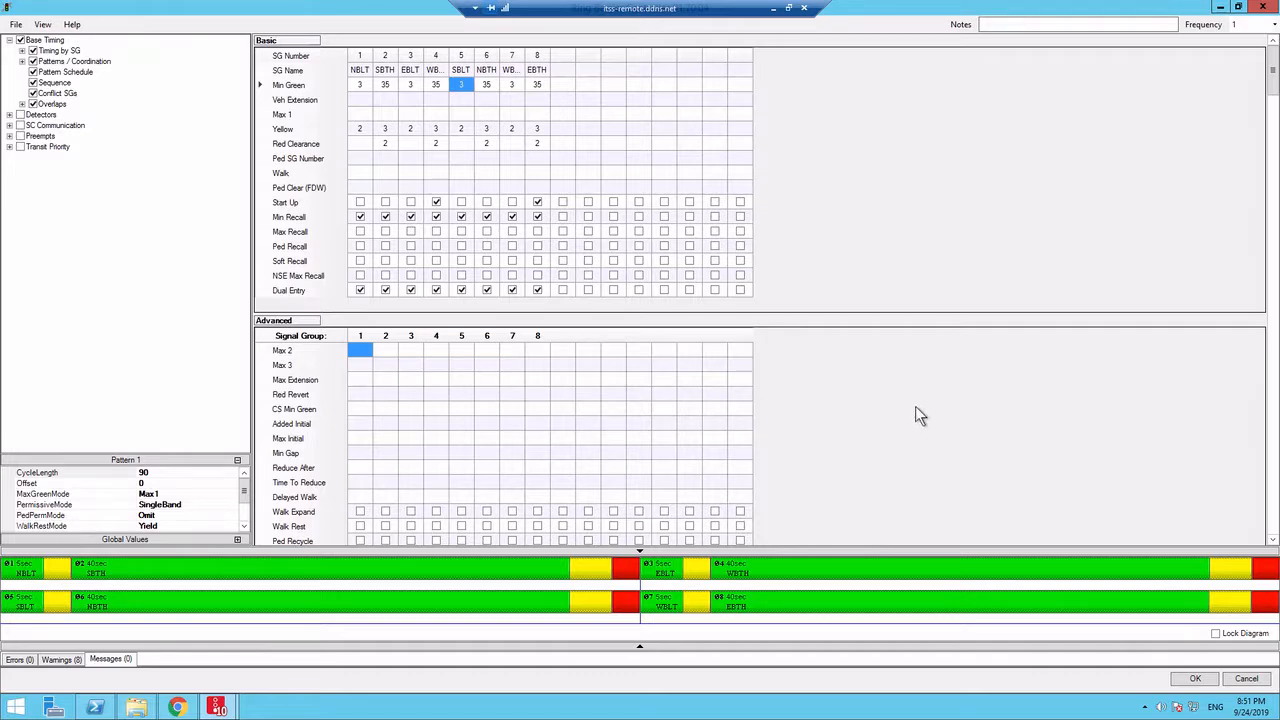
# Save the controller data as the RBC file "Ottawa and River AM" and accept the signal controller settings.
pyautogui.click(1197, 679)
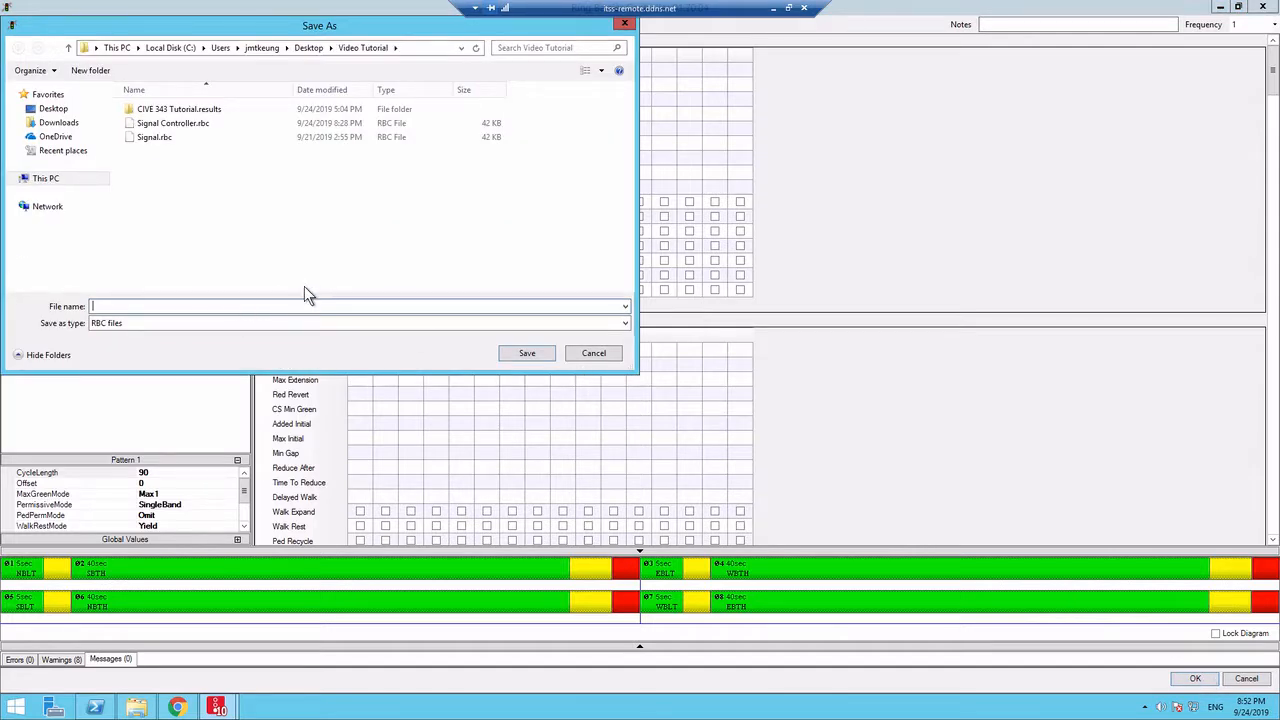
pyautogui.write('Ottawa and River')
pyautogui.write('AM')
pyautogui.click(527, 354)
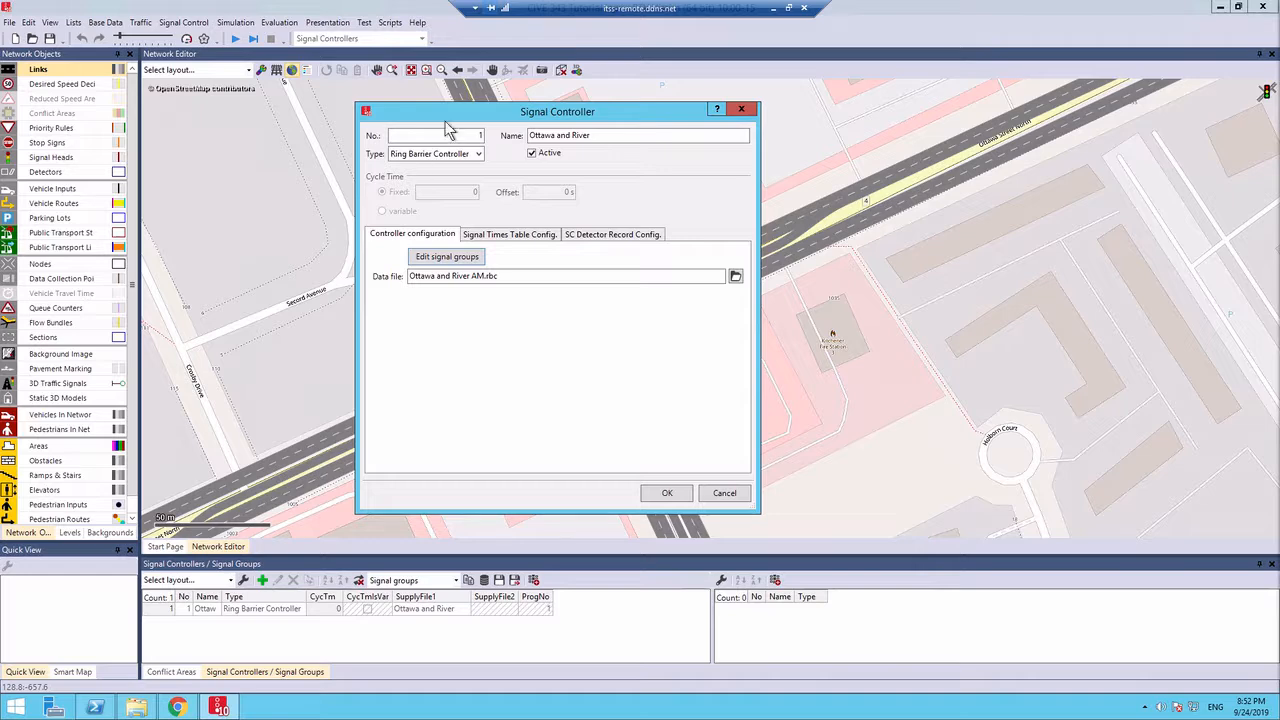
pyautogui.click(682, 499)
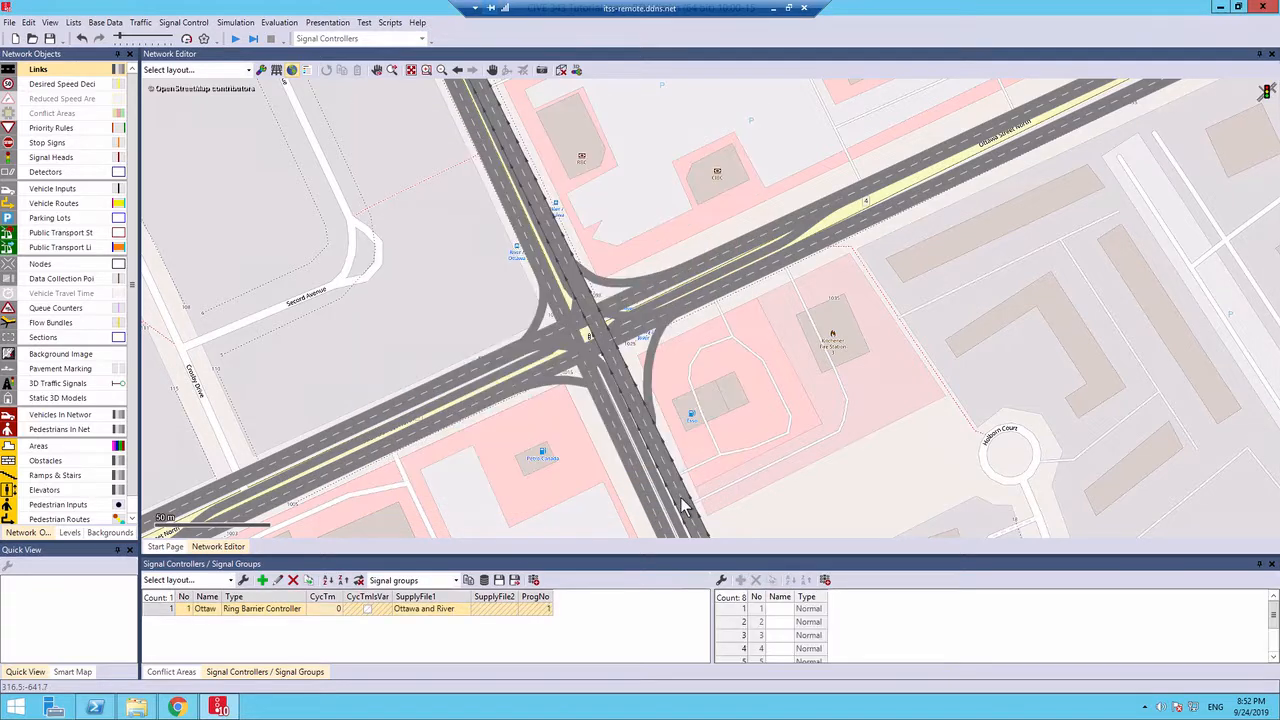
pyautogui.click(805, 493)
pyautogui.scroll(-1, 805, 493)
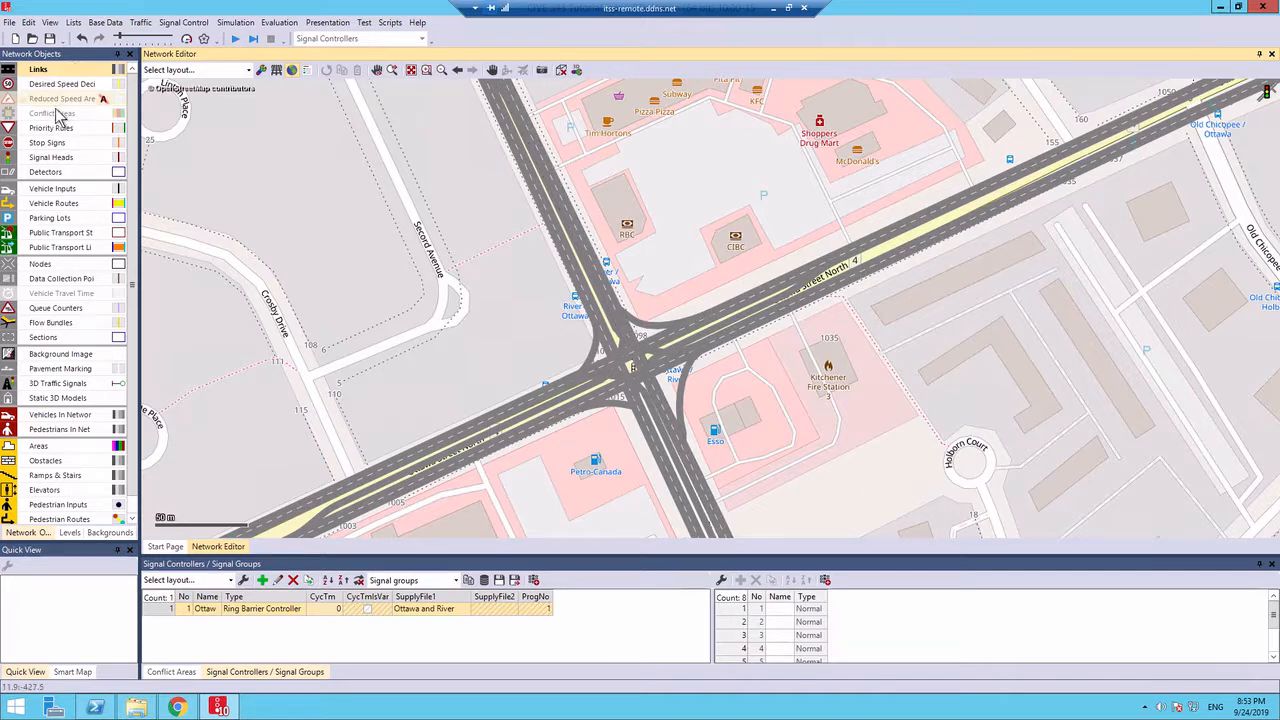
# Insert a signal head on lane 2 of link 3 at about 577 m, just before the intersection, and clear its dialog from the junction.
pyautogui.click(41, 159)
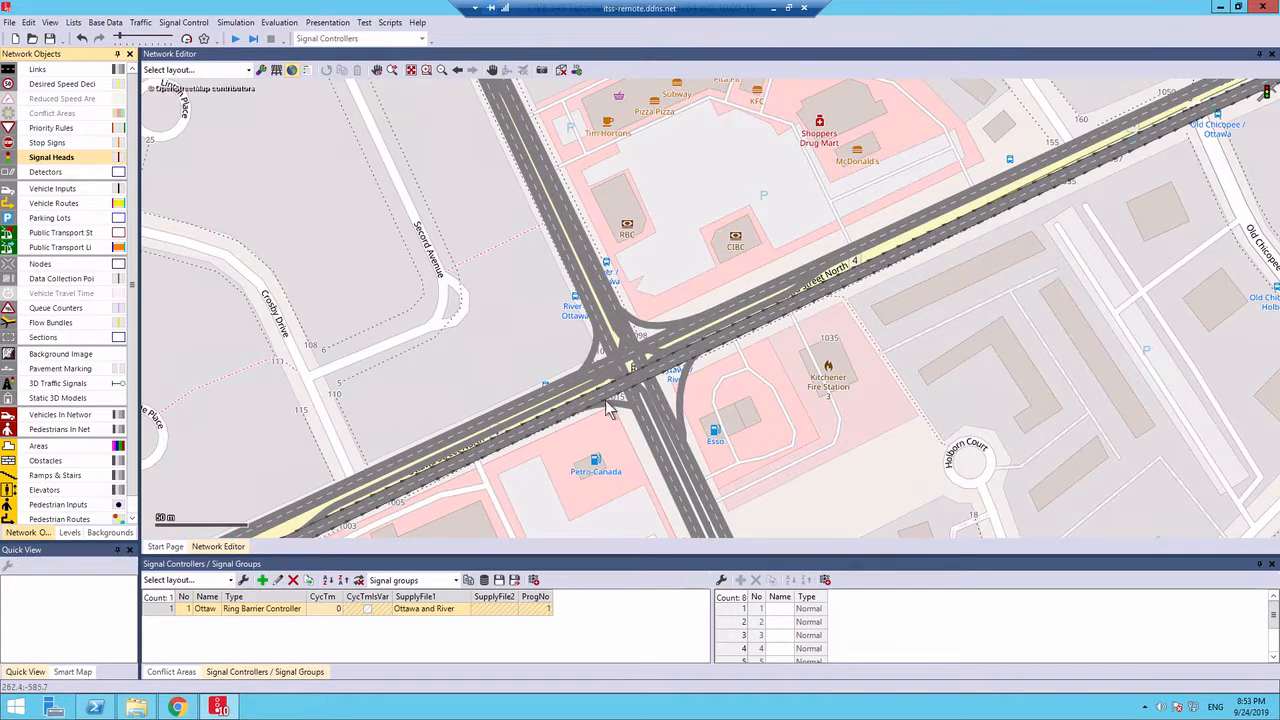
pyautogui.scroll(4, 618, 385)
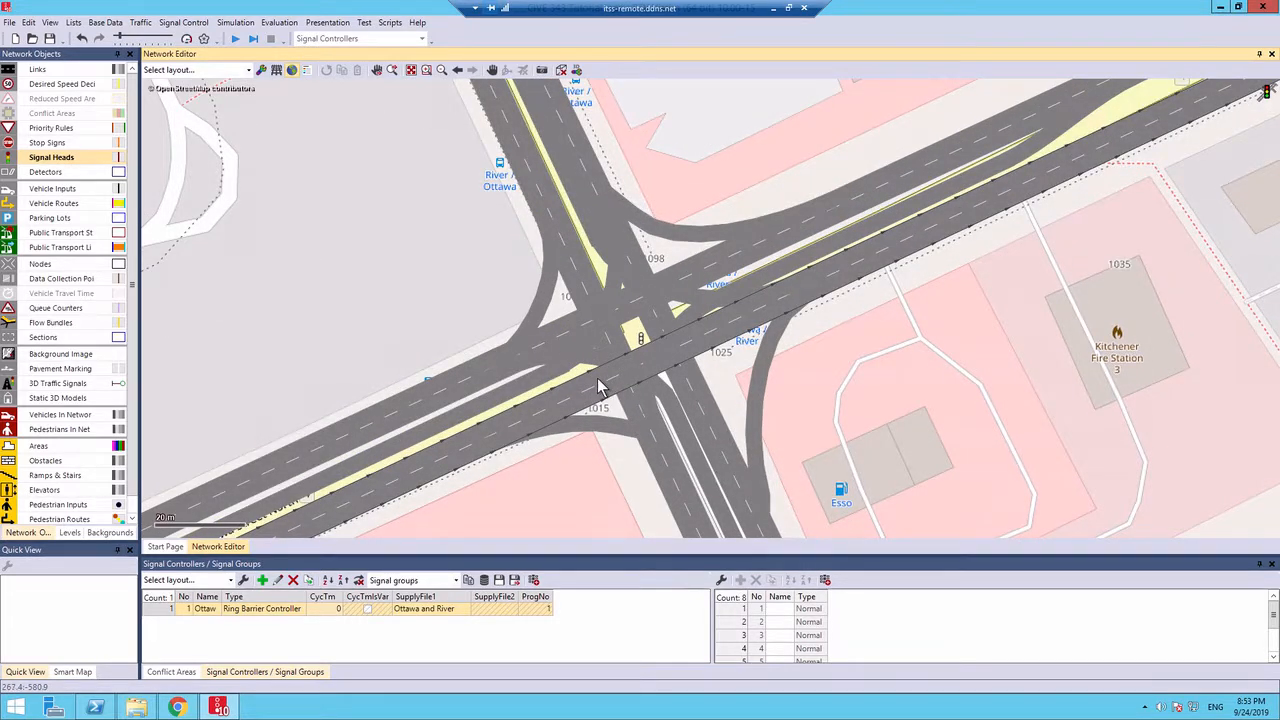
pyautogui.rightClick(598, 385)
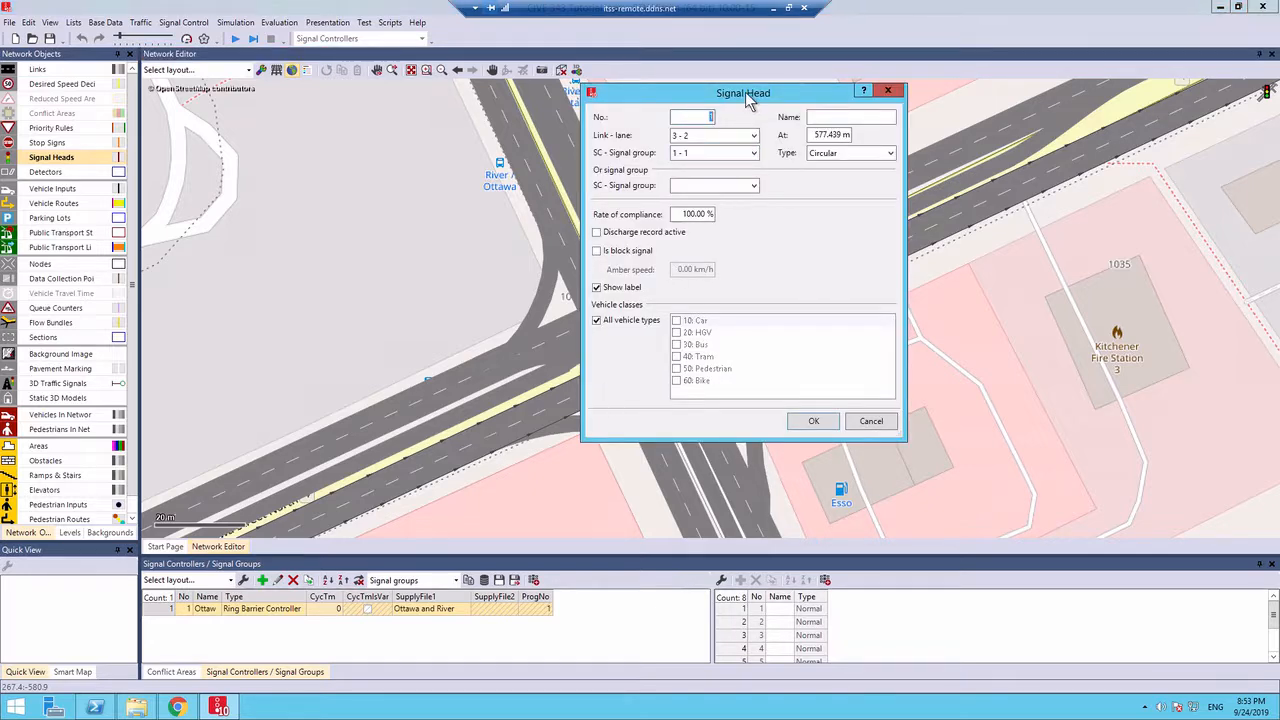
pyautogui.moveTo(745, 92); pyautogui.dragTo(943, 105)
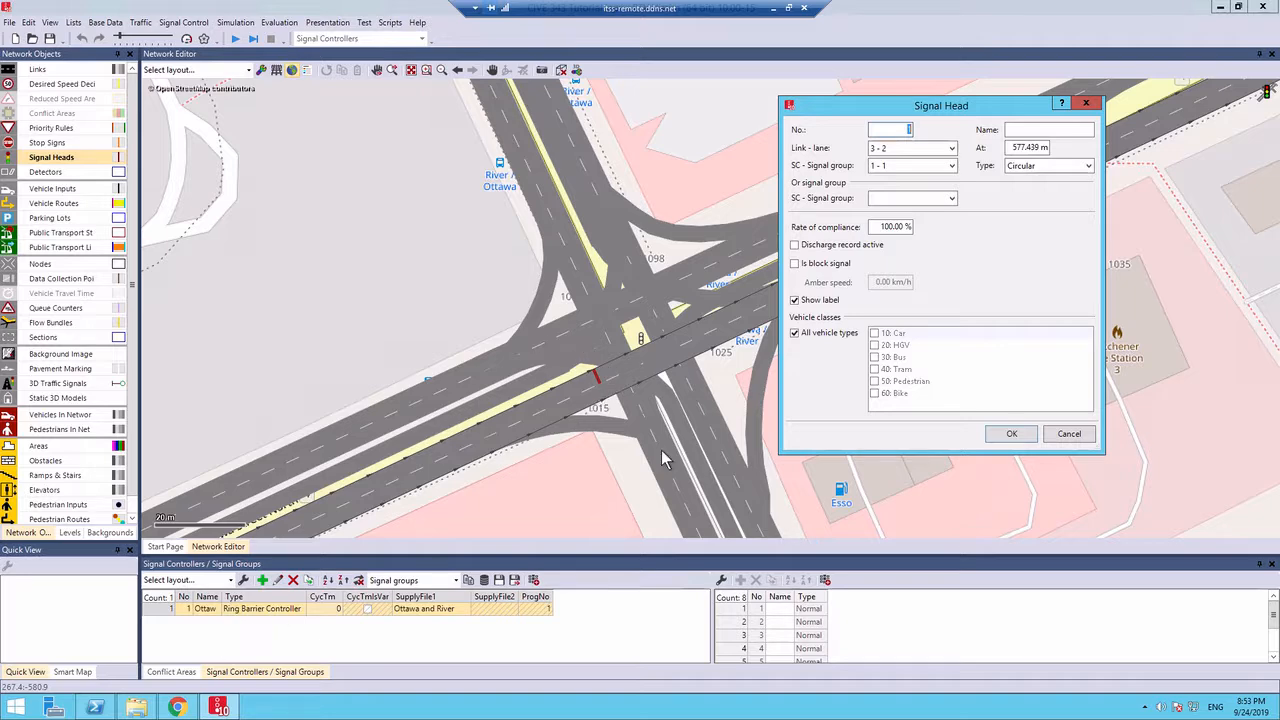
pyautogui.moveTo(927, 108); pyautogui.dragTo(1034, 185)
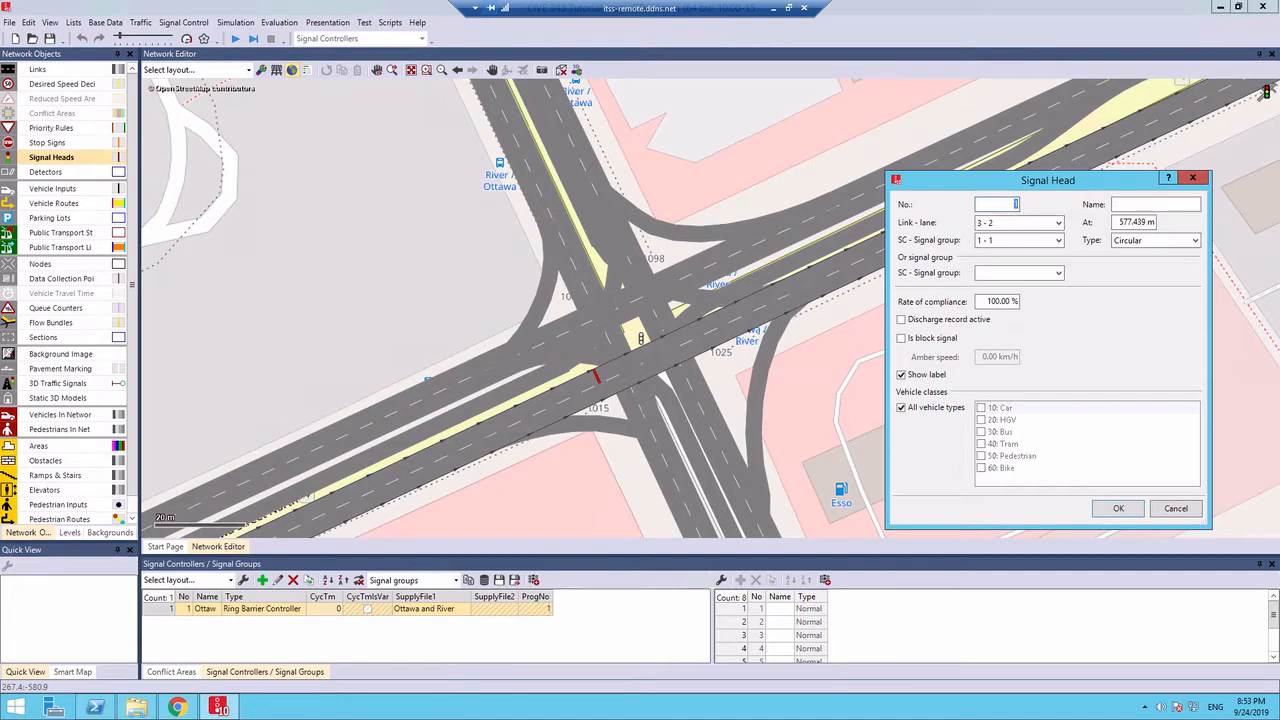
# Consult the "SG Labelling Convention in Practice" slide in PowerPoint for the signal group number of the eastbound through movement.
pyautogui.moveTo(0, 187); pyautogui.dragTo(391, 167)
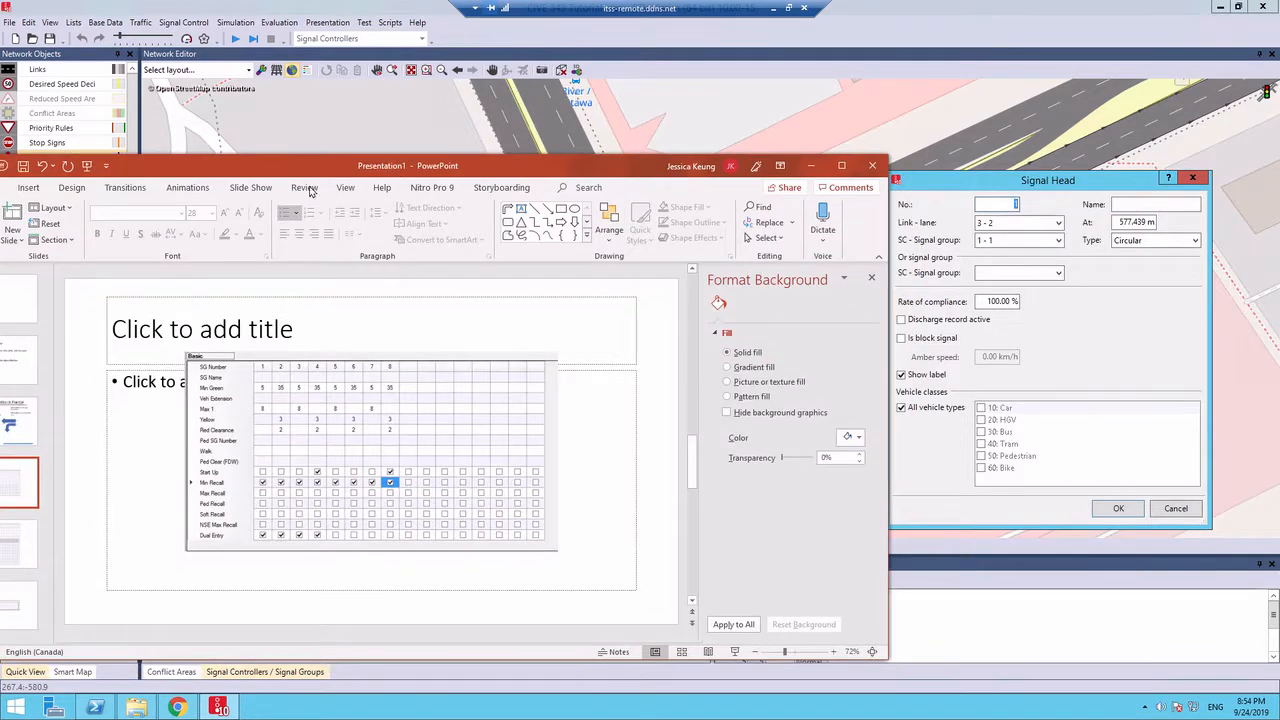
pyautogui.click(20, 421)
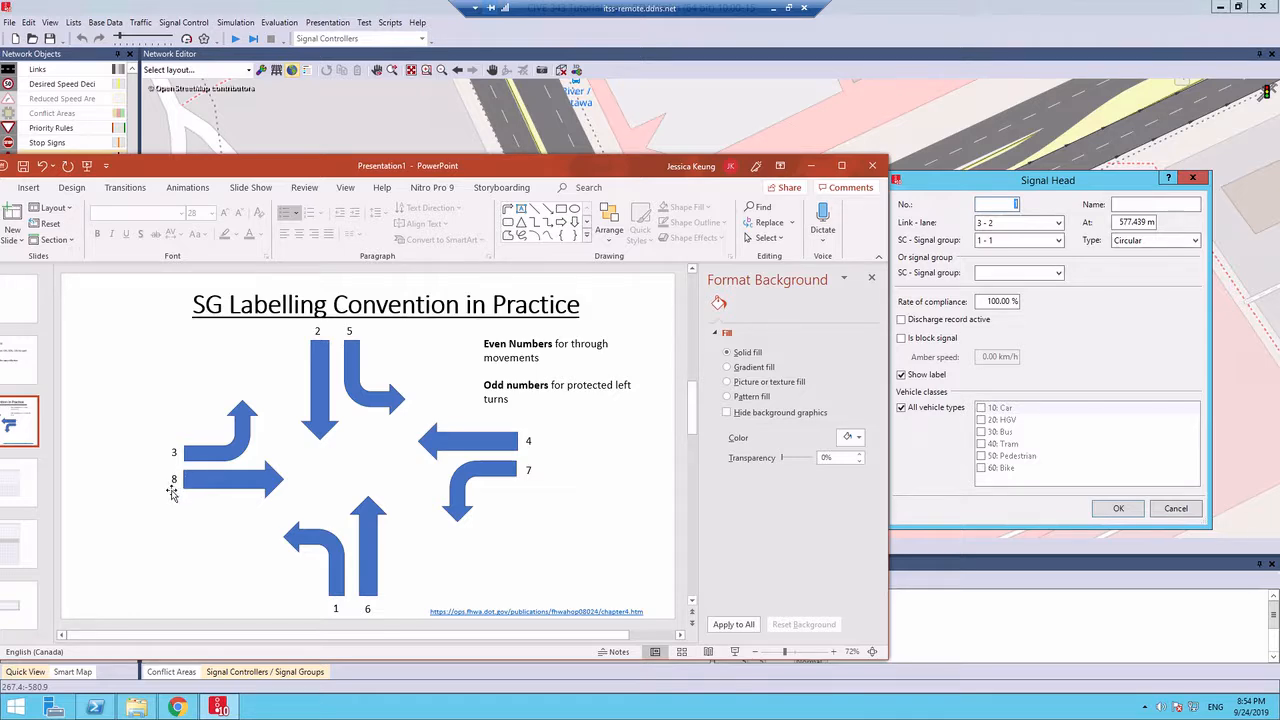
pyautogui.moveTo(315, 176); pyautogui.dragTo(0, 180)
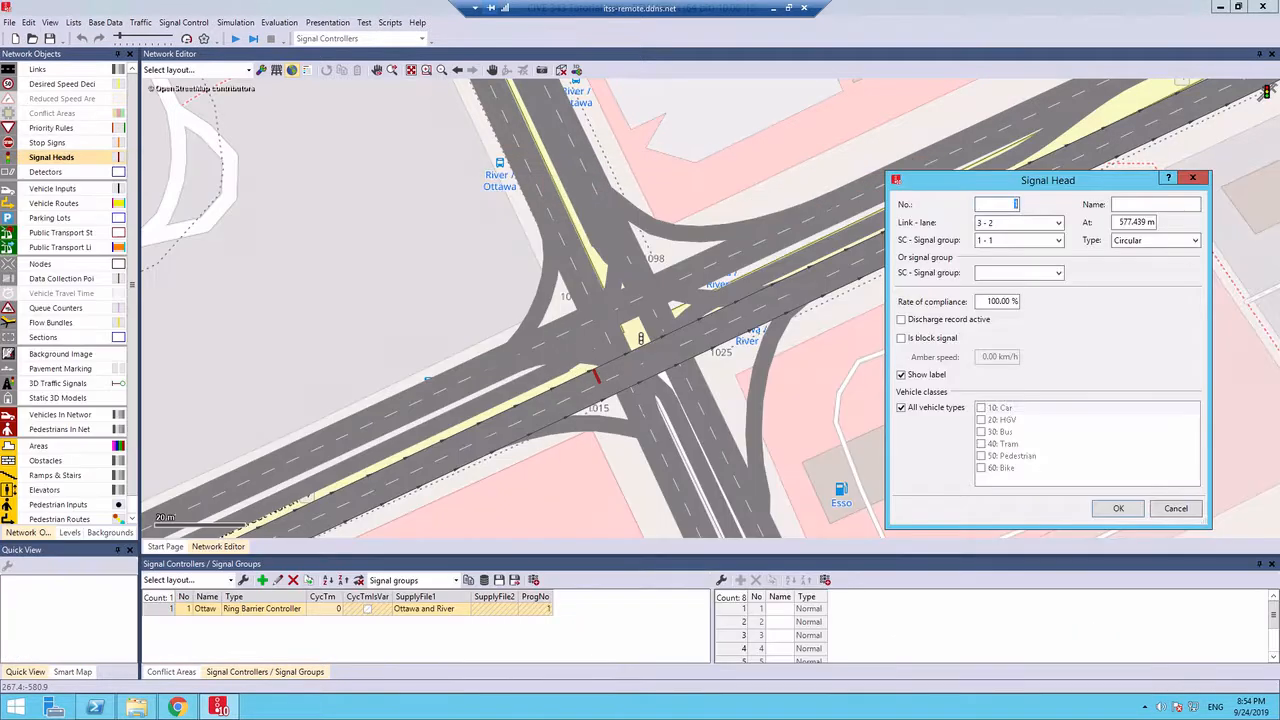
# Assign signal group 1-8 to the lane 2 signal head and add a second 1-8 head beside it on lane 1 of link 3.
pyautogui.click(1022, 242)
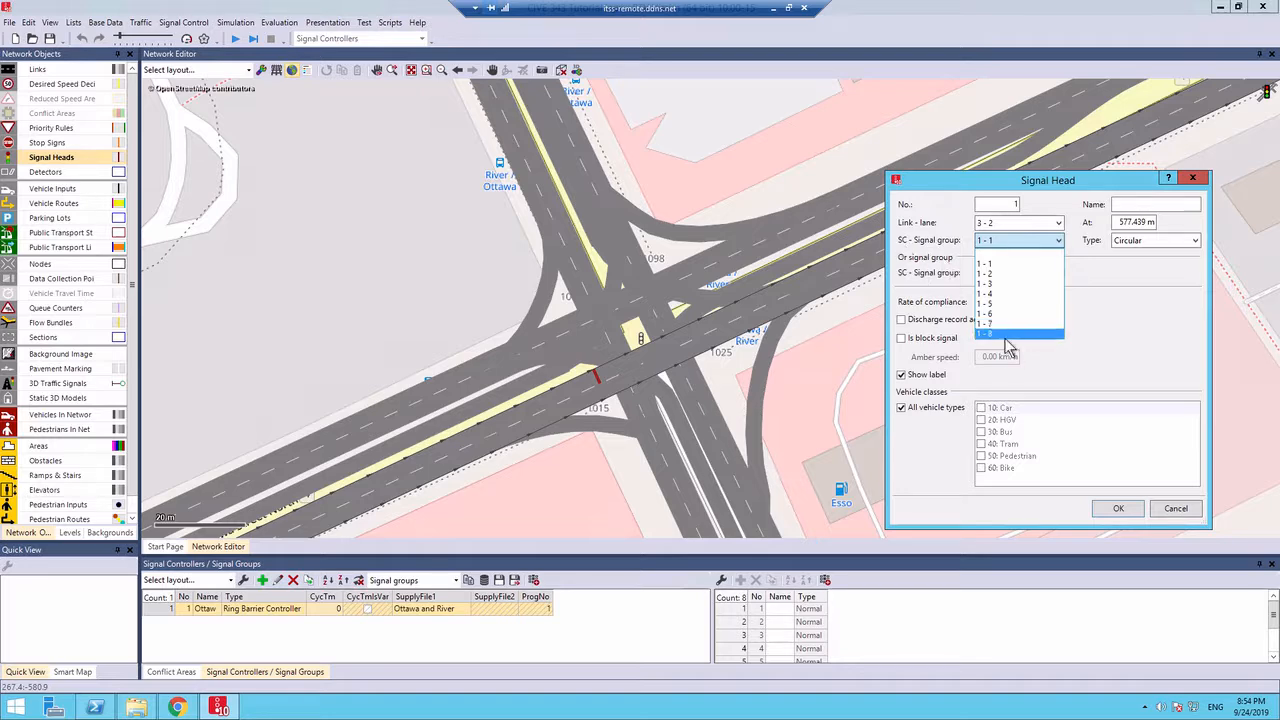
pyautogui.click(1007, 335)
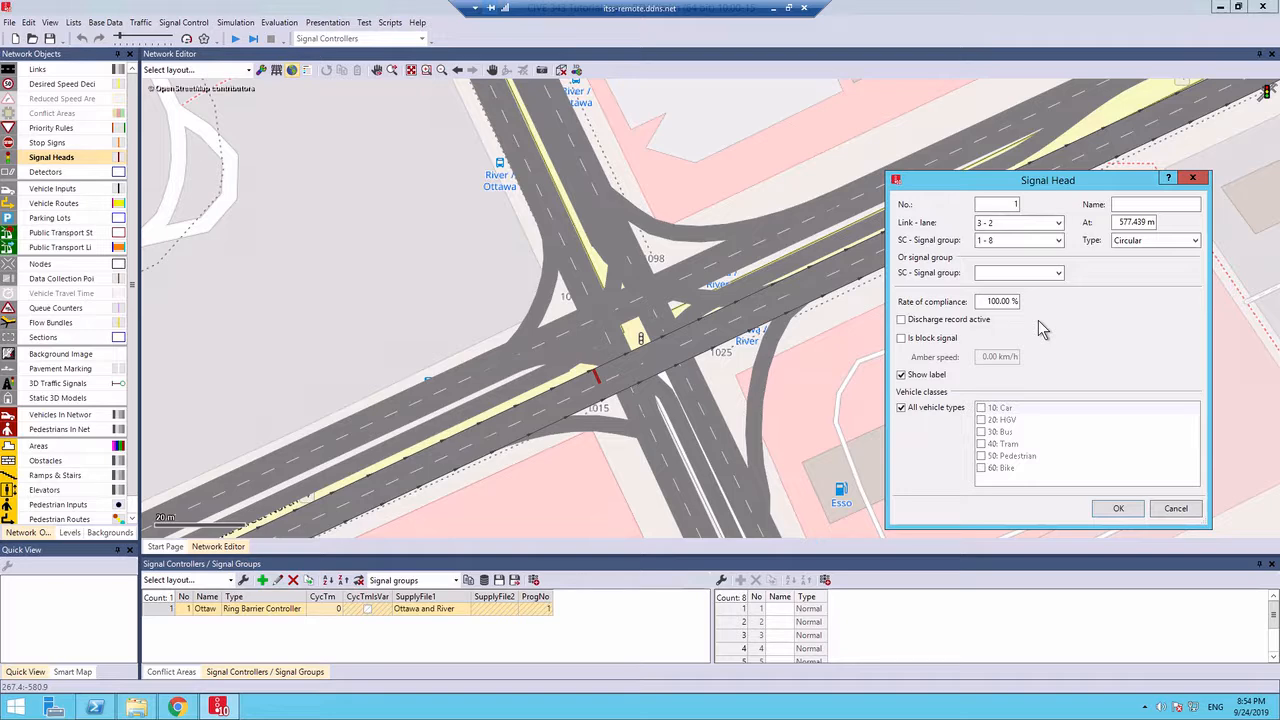
pyautogui.click(1118, 509)
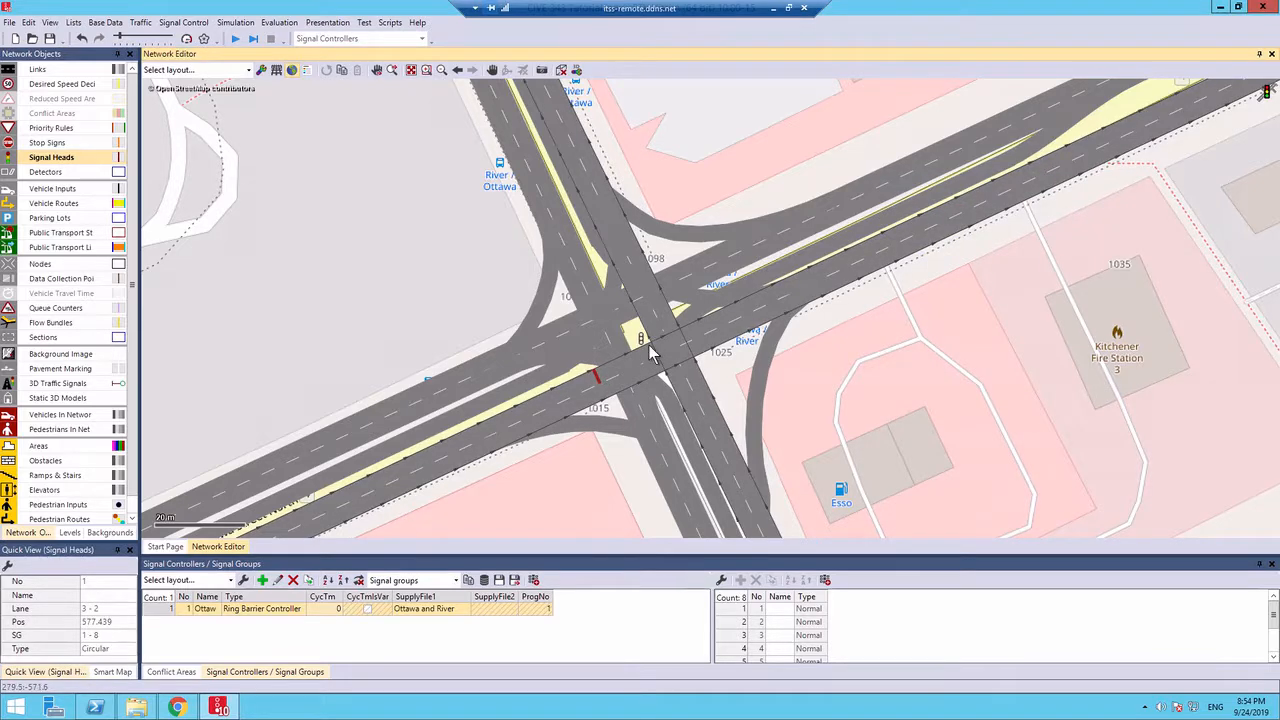
pyautogui.rightClick(604, 394)
pyautogui.click(1020, 240)
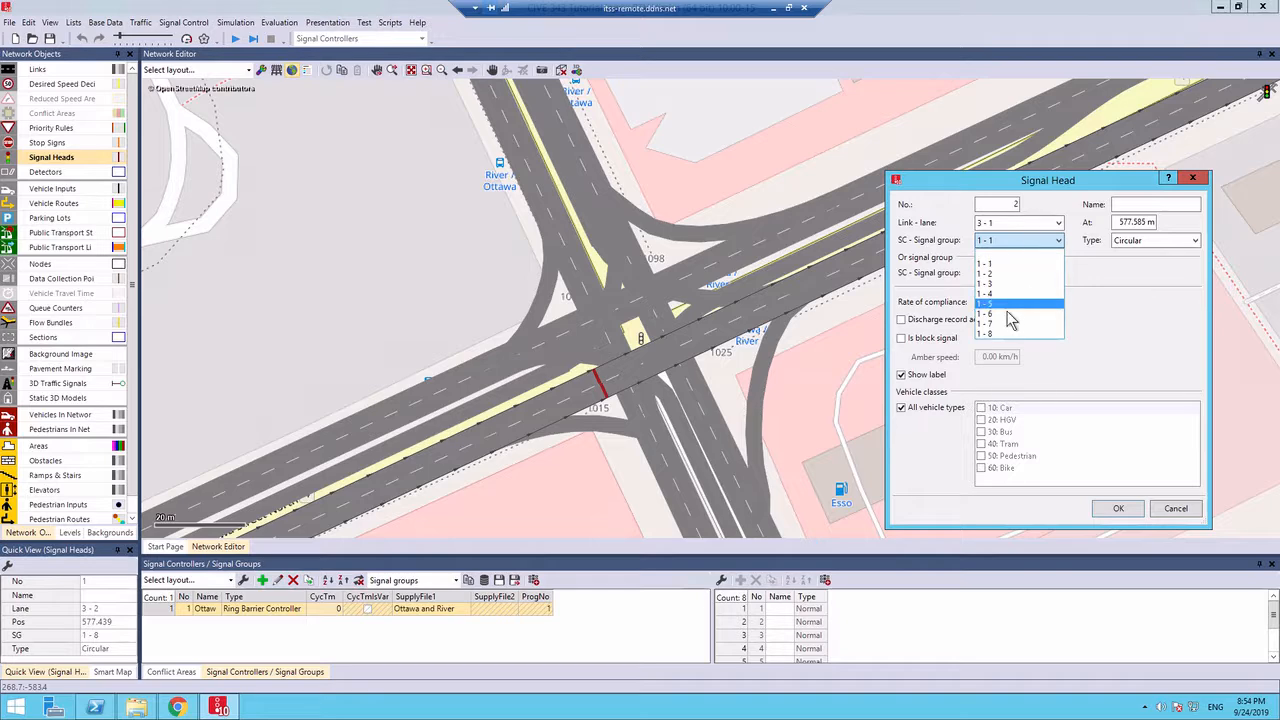
pyautogui.click(1005, 333)
pyautogui.click(1110, 508)
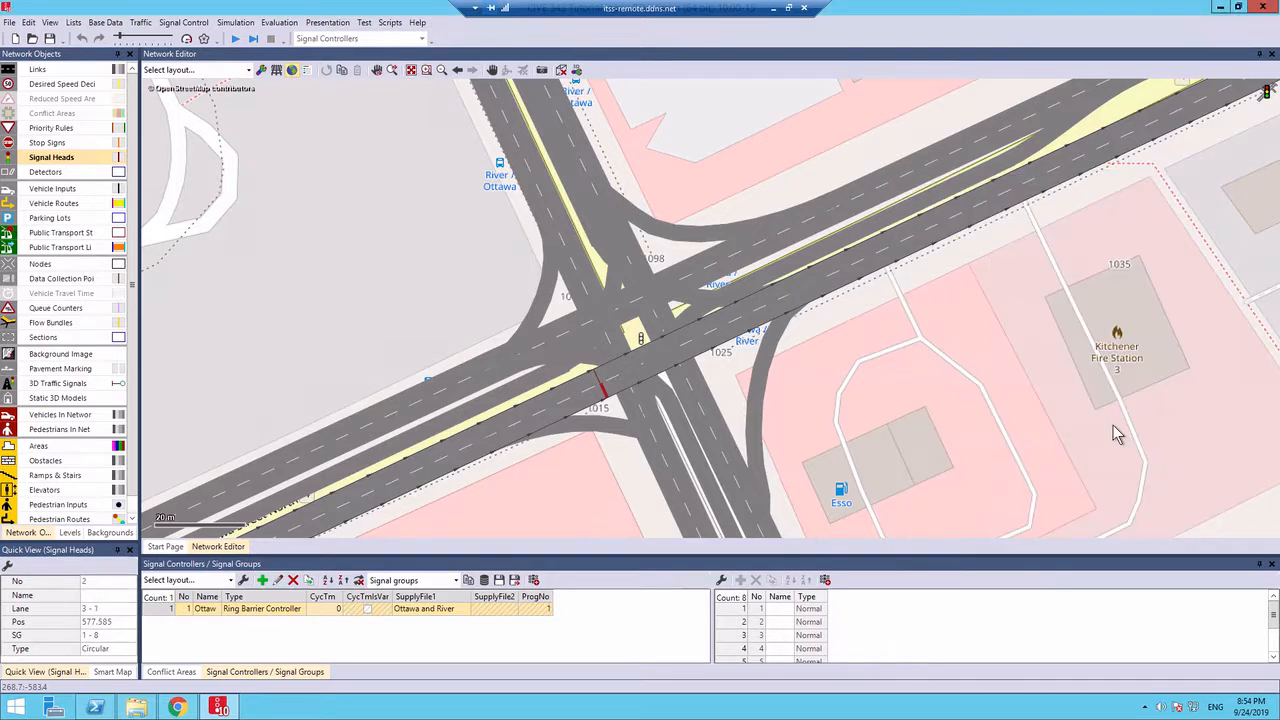
# Add signal heads on lanes 1 and 2 of link 4 at about 750 m, both assigned to signal group 1-4.
pyautogui.rightClick(700, 264)
pyautogui.click(998, 245)
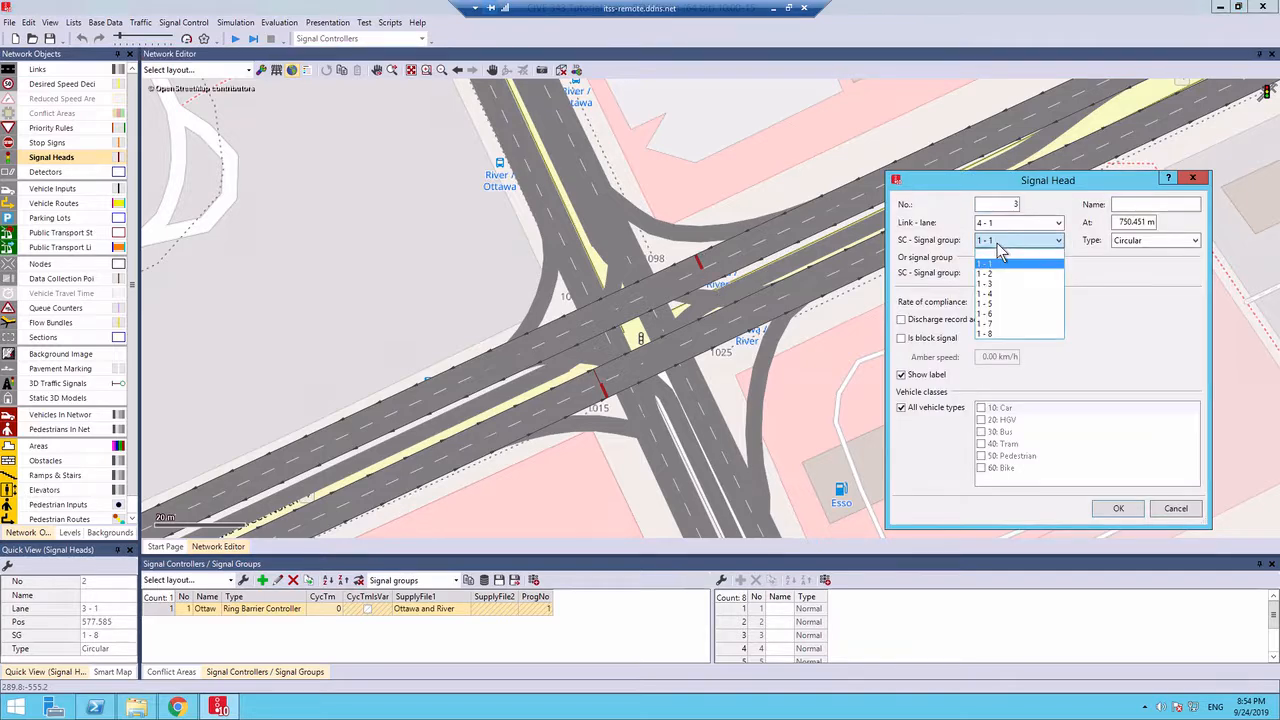
pyautogui.click(1012, 293)
pyautogui.click(1116, 511)
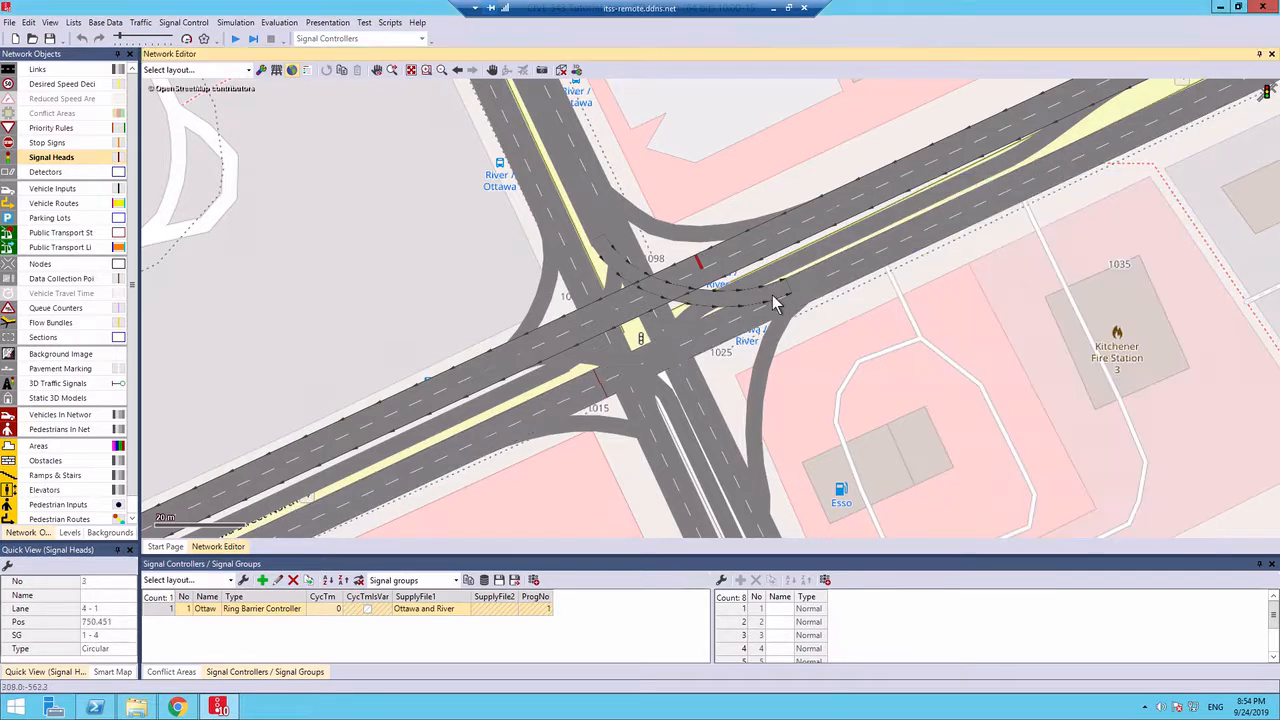
pyautogui.rightClick(705, 276)
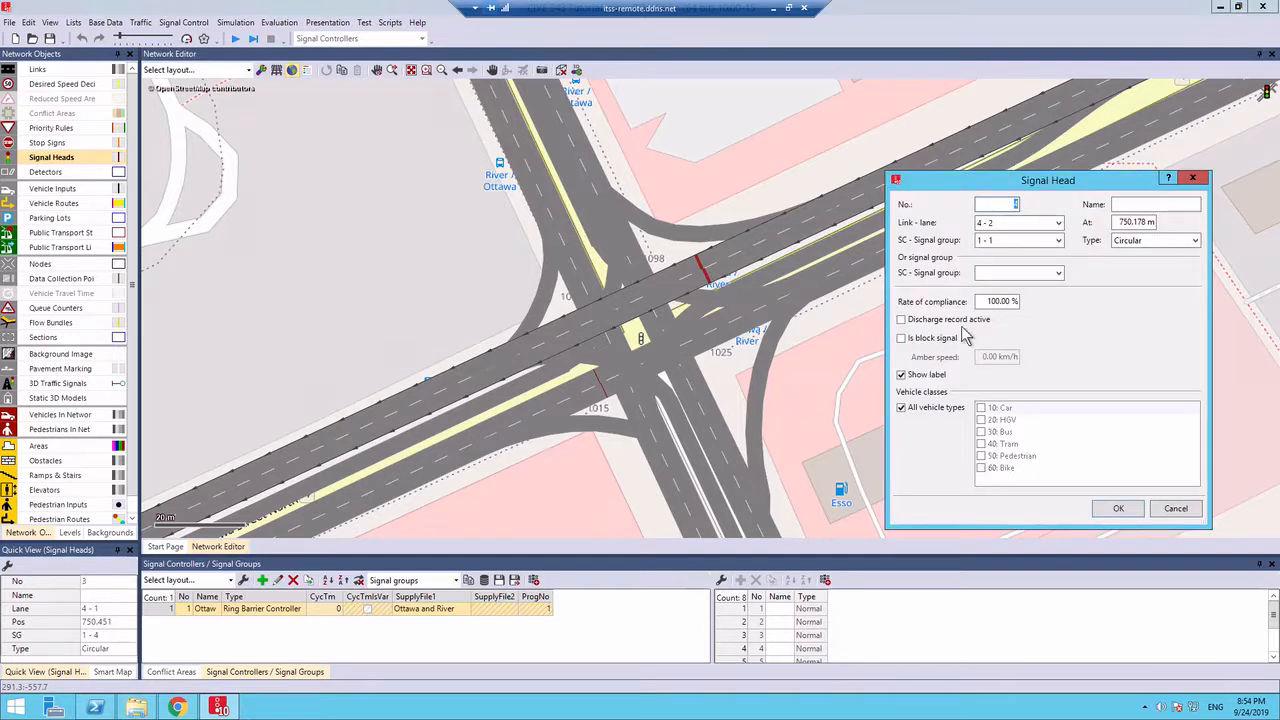
pyautogui.click(1000, 242)
pyautogui.click(1012, 245)
pyautogui.click(1012, 245)
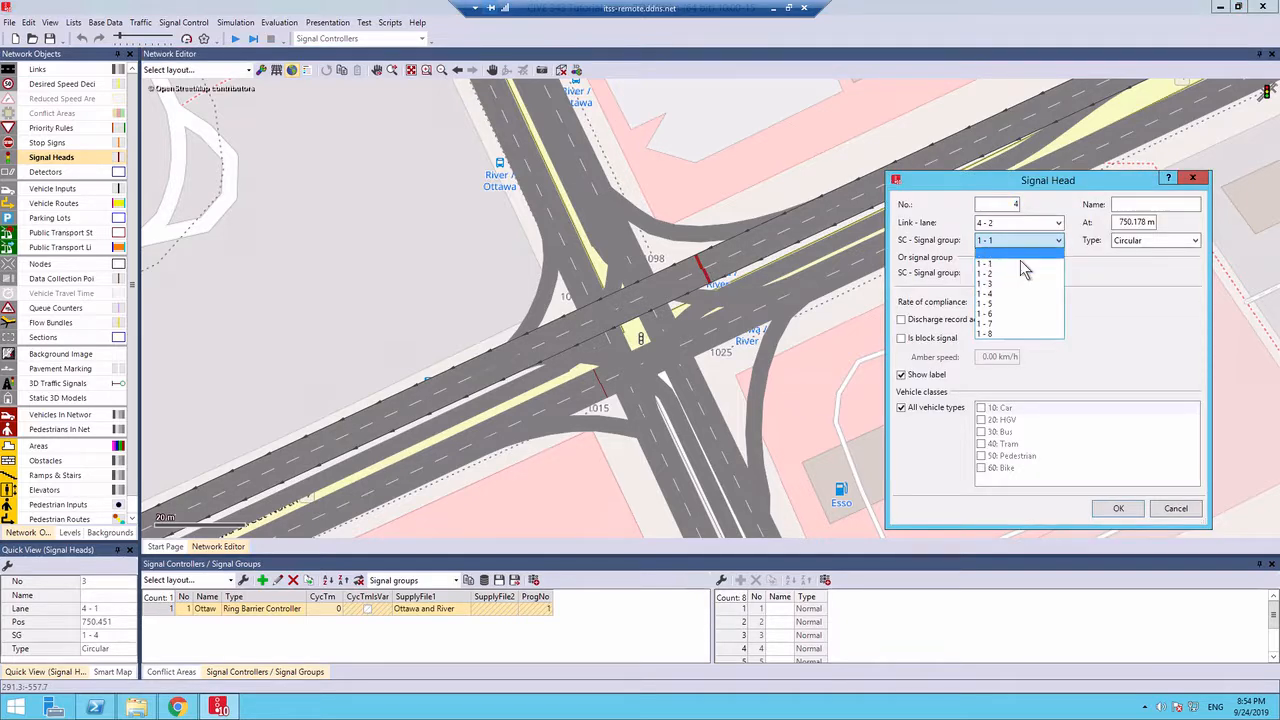
pyautogui.click(1008, 295)
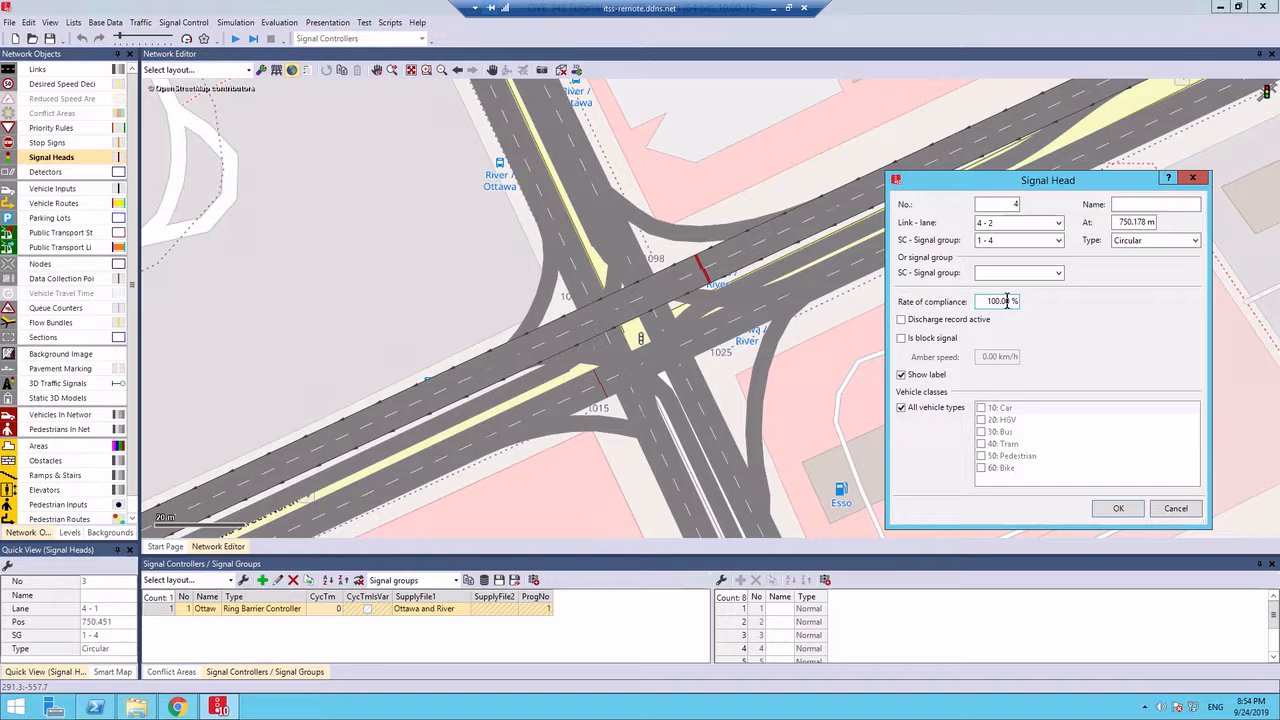
pyautogui.click(1104, 510)
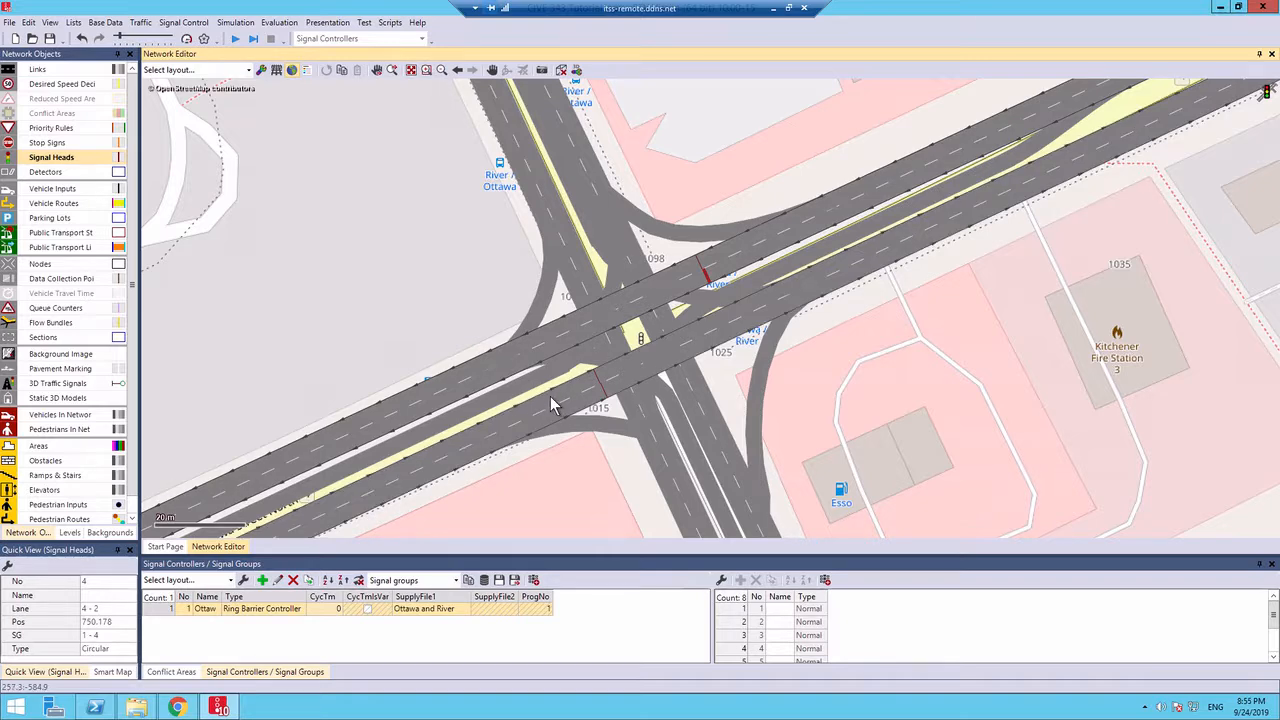
# Add signal heads on lanes 2 and 1 of link 2 at about 797 m, both assigned to signal group 1-6.
pyautogui.rightClick(683, 393)
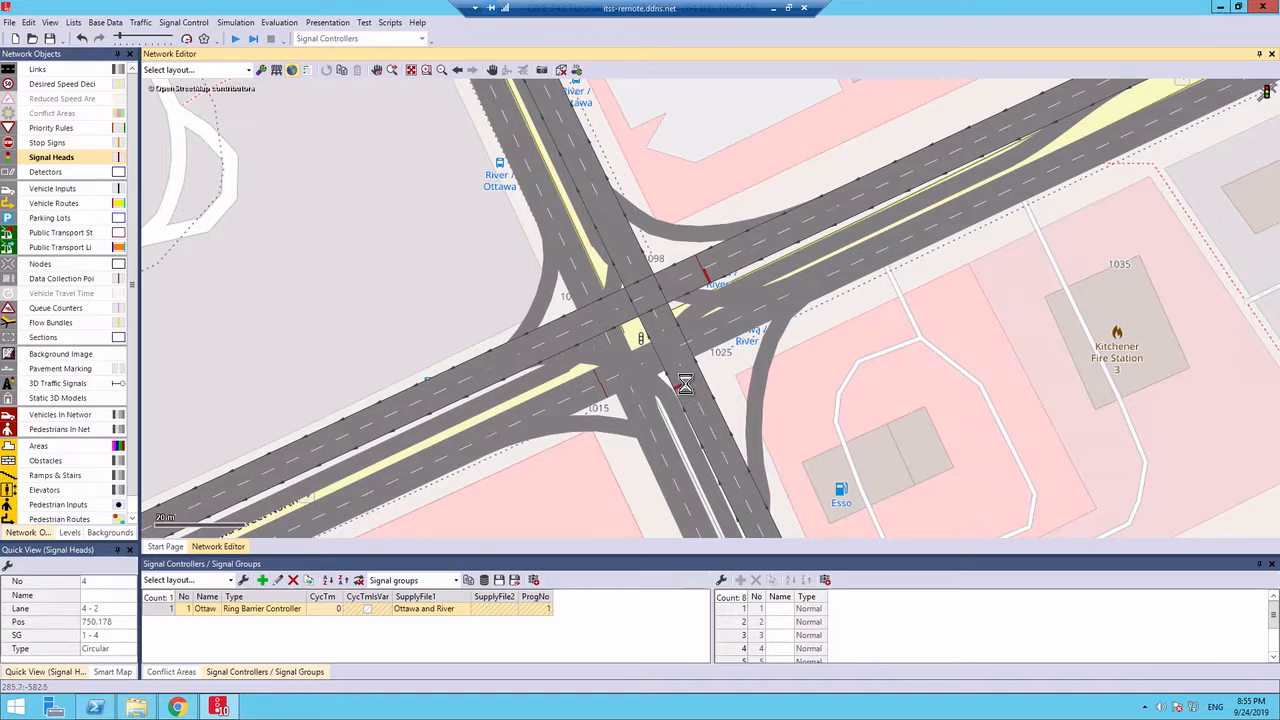
pyautogui.click(1016, 241)
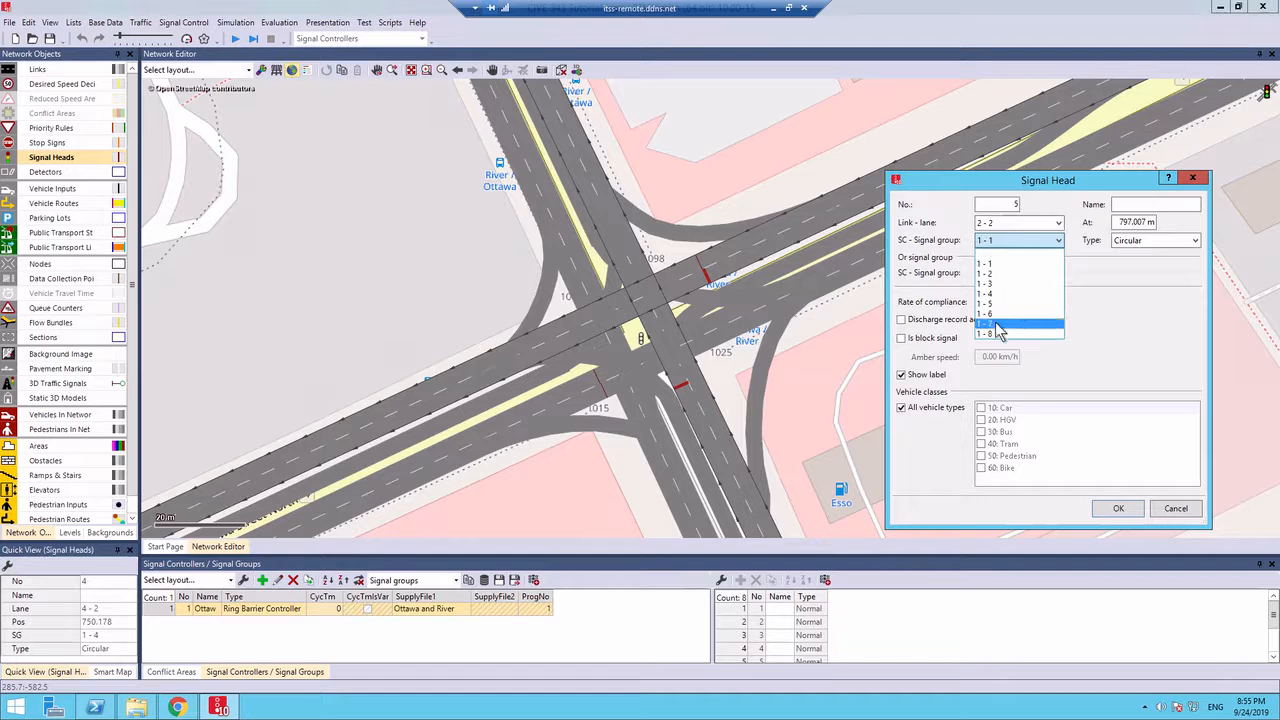
pyautogui.click(1012, 322)
pyautogui.click(1108, 509)
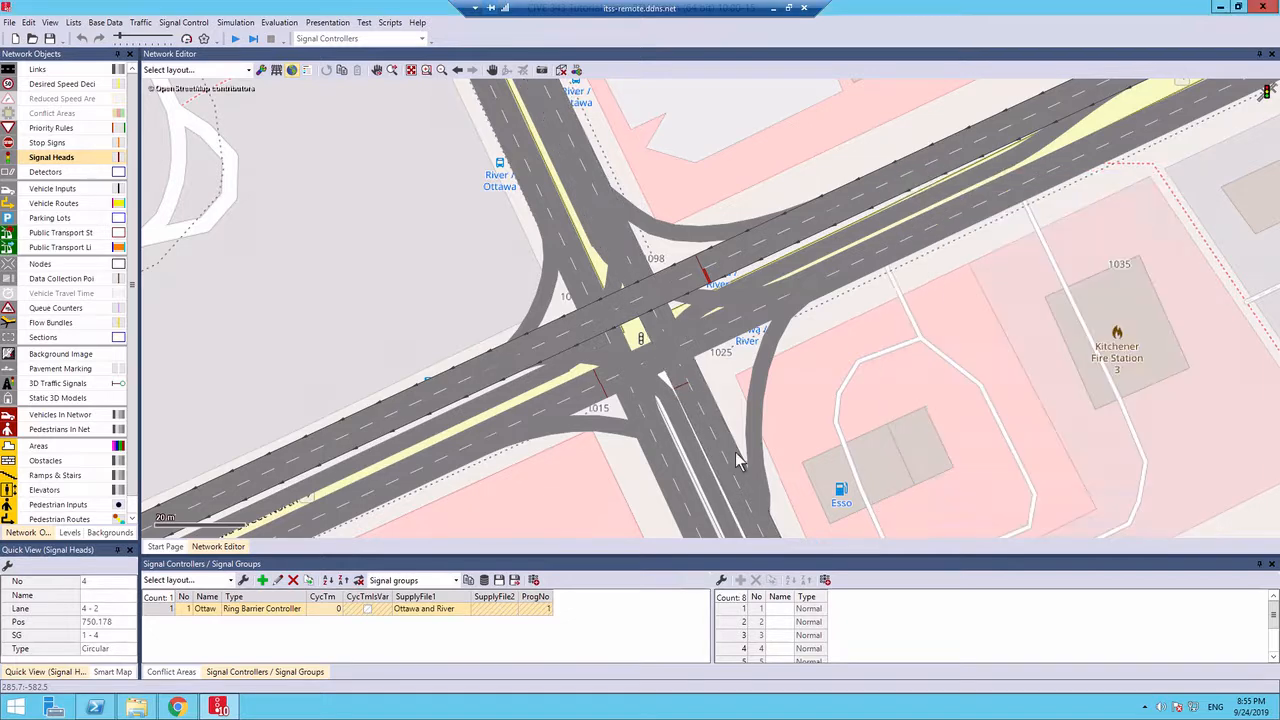
pyautogui.rightClick(698, 388)
pyautogui.click(1016, 241)
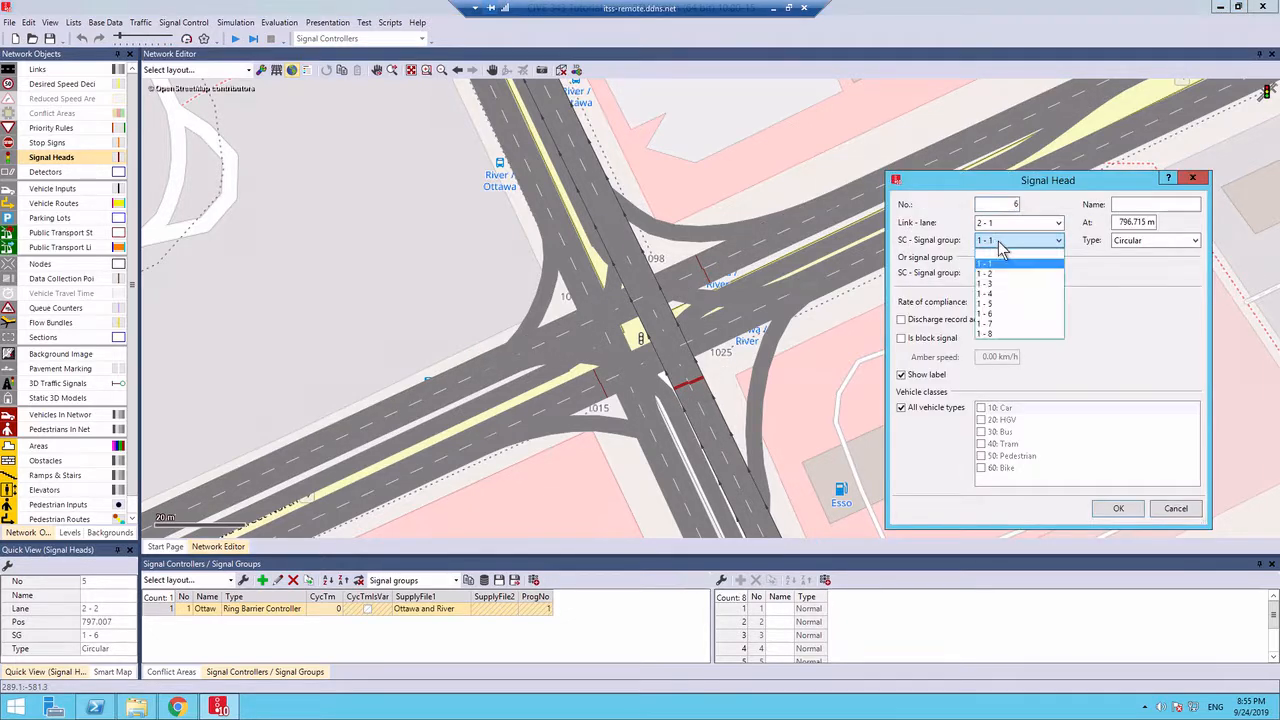
pyautogui.click(1027, 314)
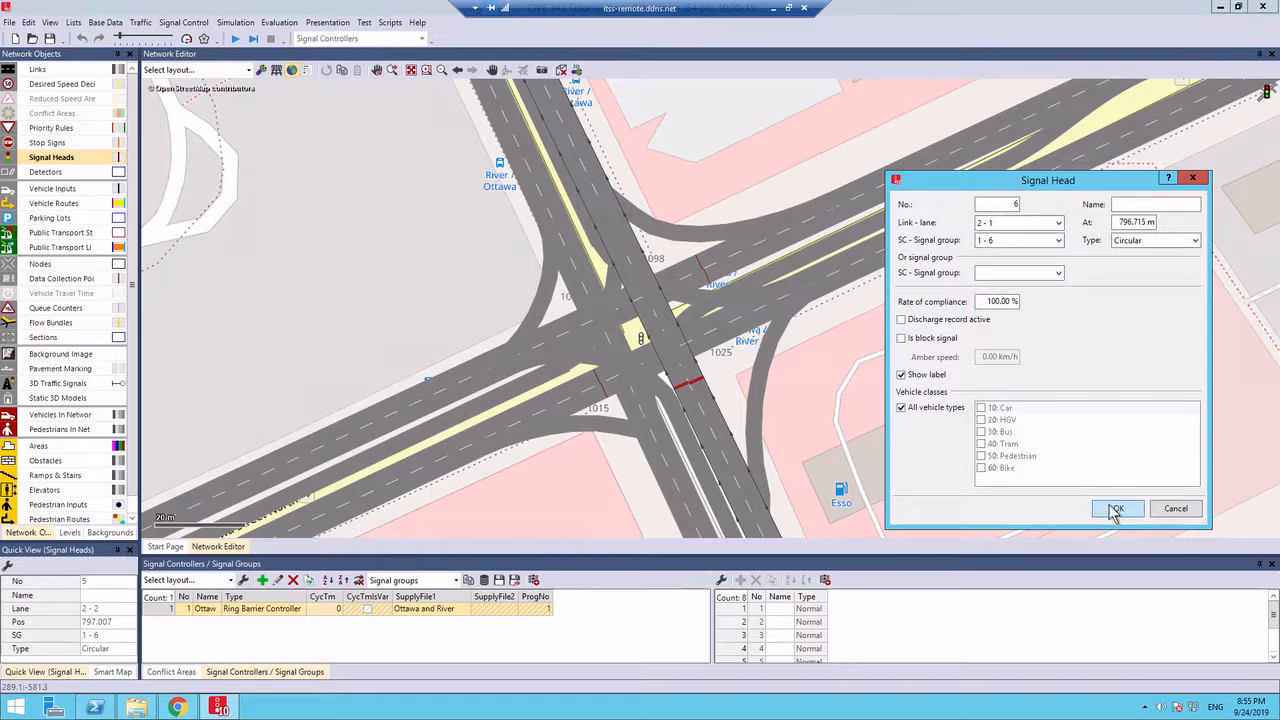
pyautogui.click(1112, 510)
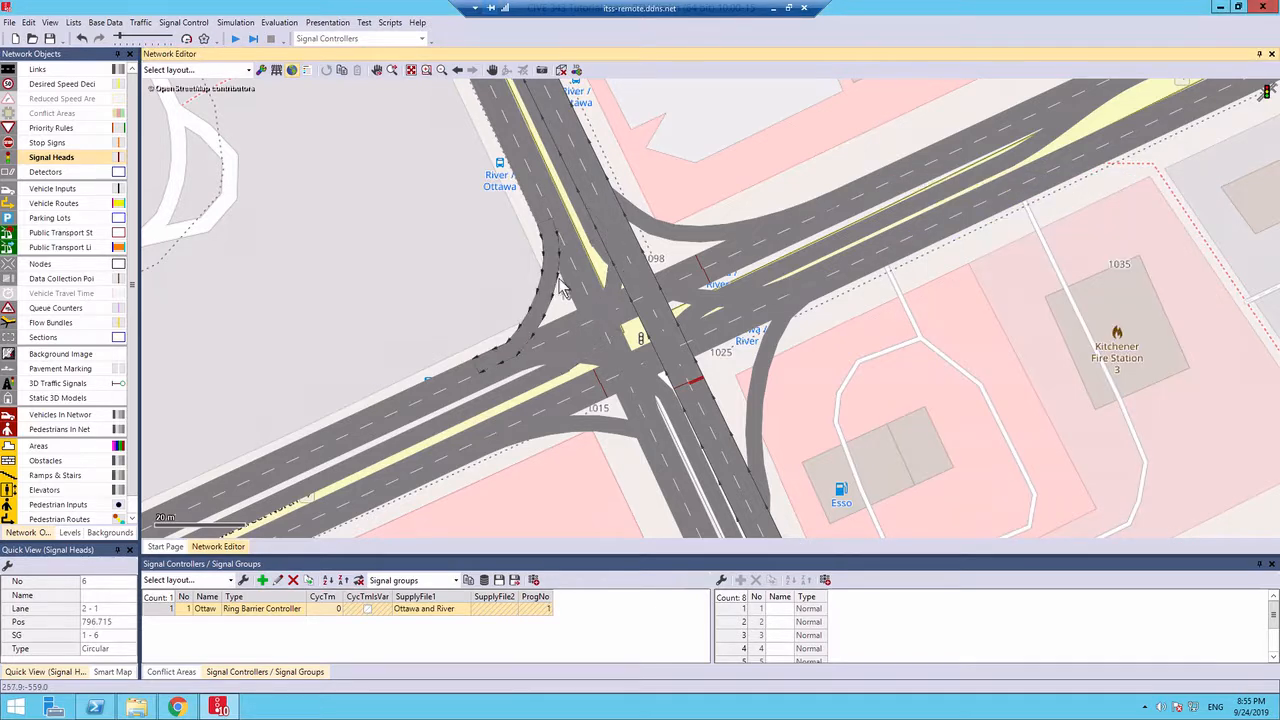
# Review the "SG Labelling Convention in Practice" slide in PowerPoint to match signal group numbers to the intersection's movements.
pyautogui.moveTo(1279, 215); pyautogui.dragTo(600, 76)
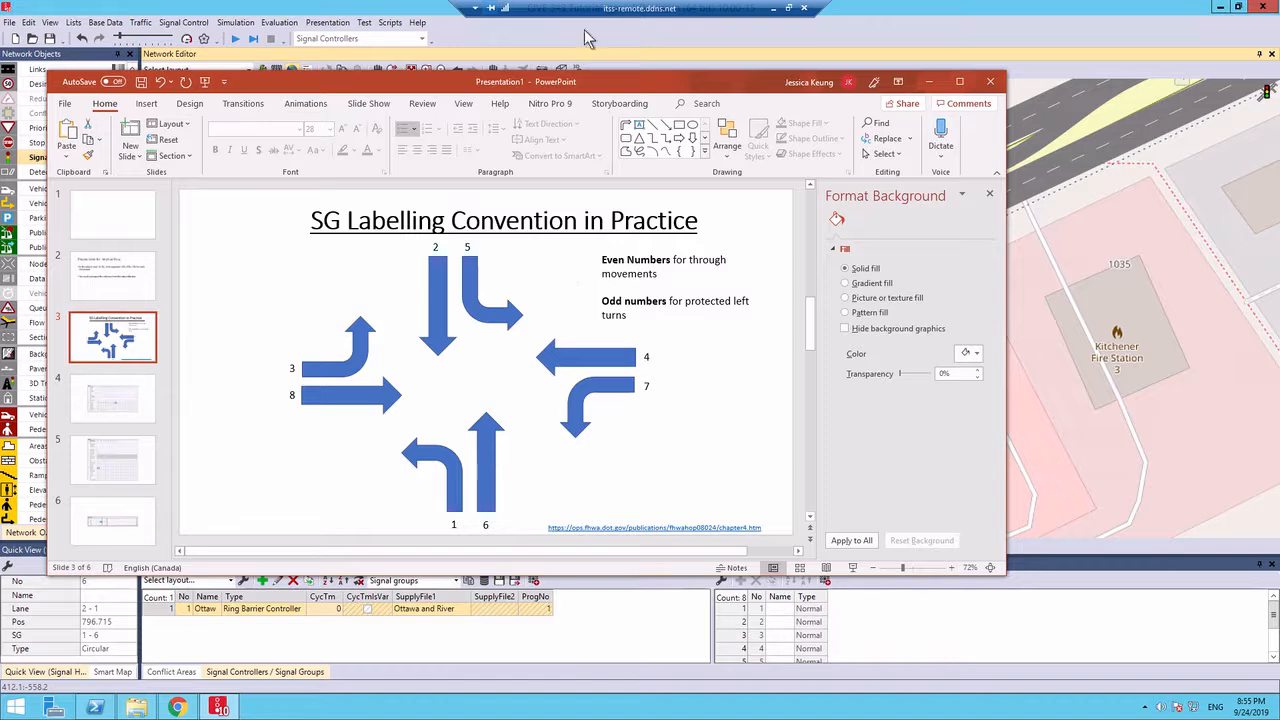
pyautogui.moveTo(595, 82); pyautogui.dragTo(881, 161)
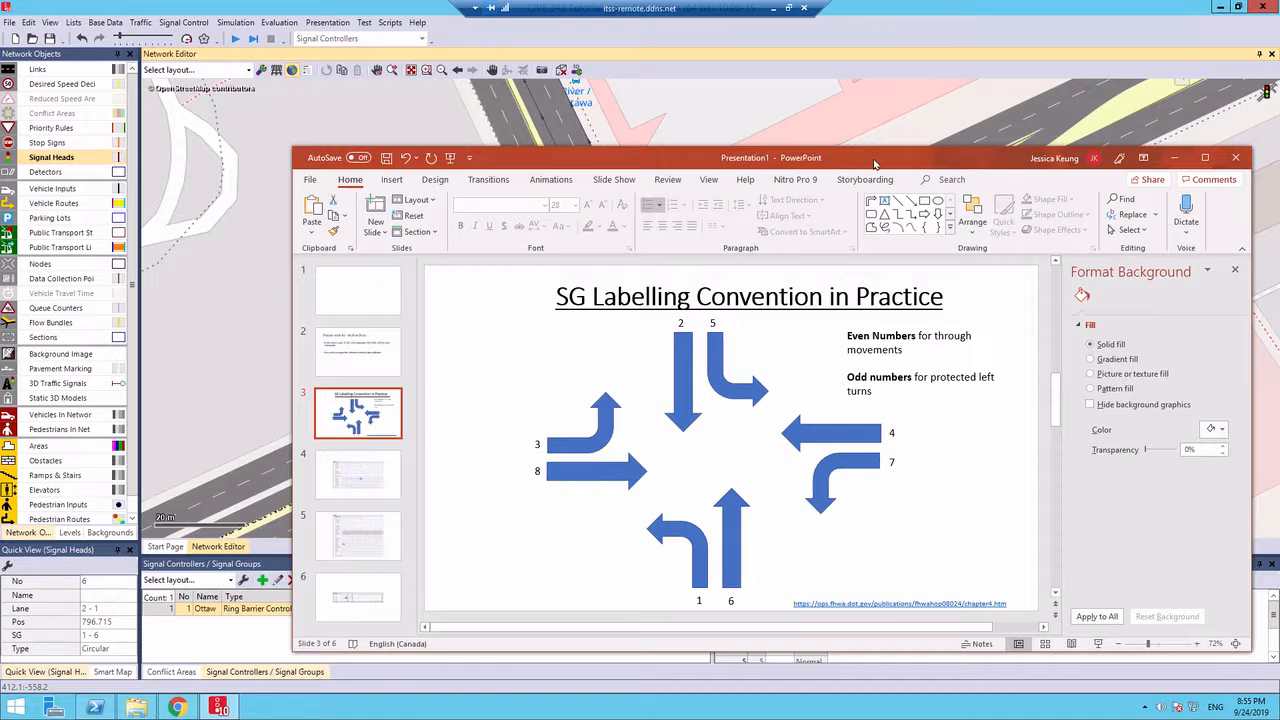
pyautogui.moveTo(874, 163); pyautogui.dragTo(962, 161)
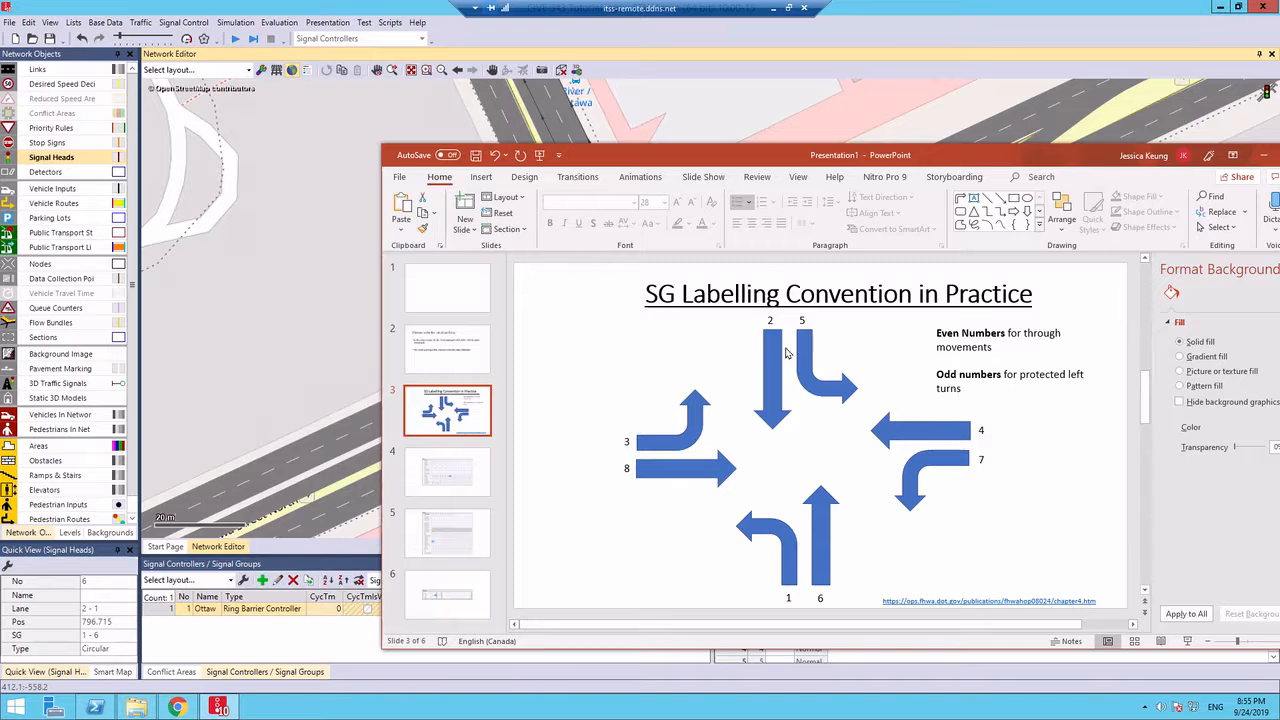
pyautogui.moveTo(771, 157); pyautogui.dragTo(559, 125)
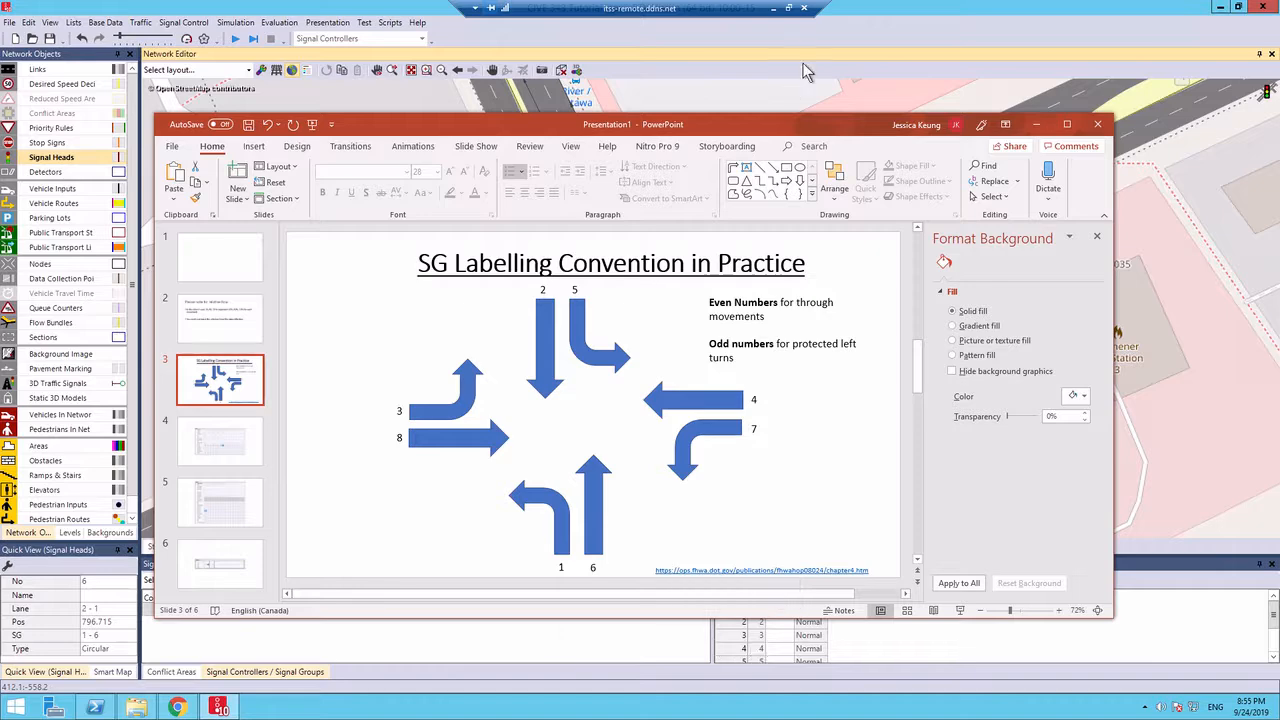
pyautogui.moveTo(763, 133); pyautogui.dragTo(1279, 140)
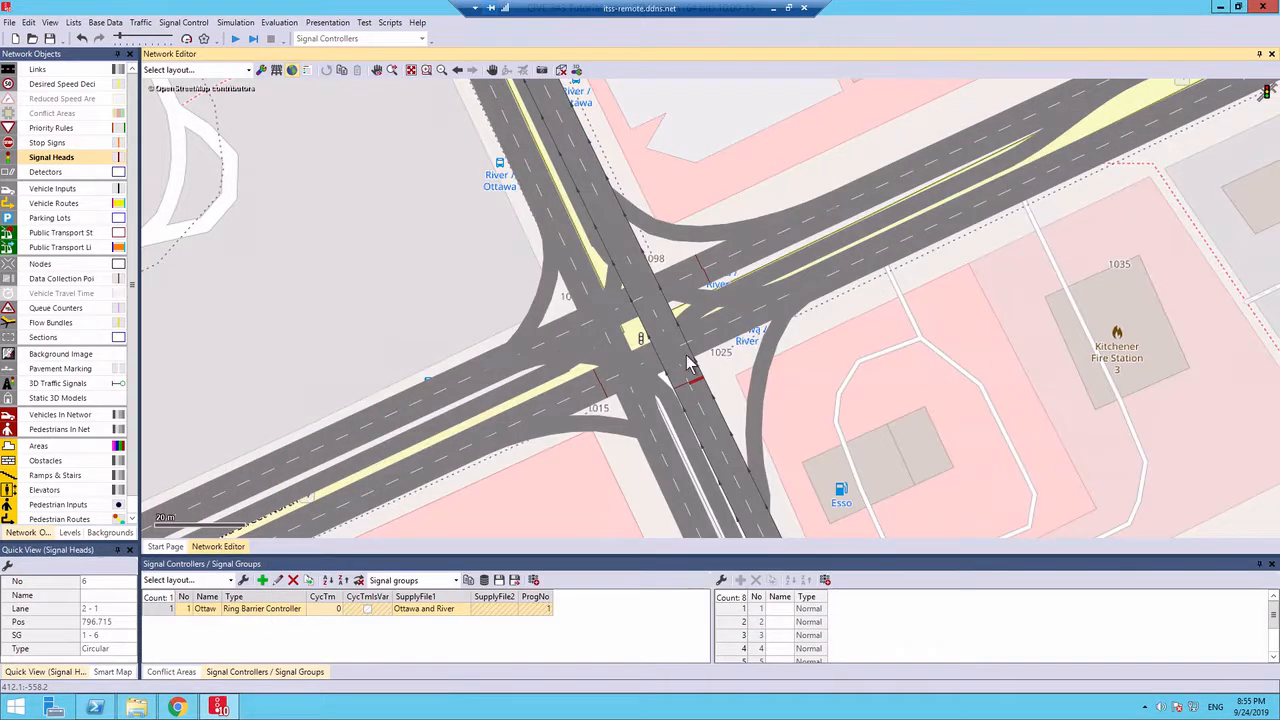
# Add signal heads on lanes 1 and 2 of link 1 at about 645 m, both assigned to signal group 1-2.
pyautogui.click(578, 292)
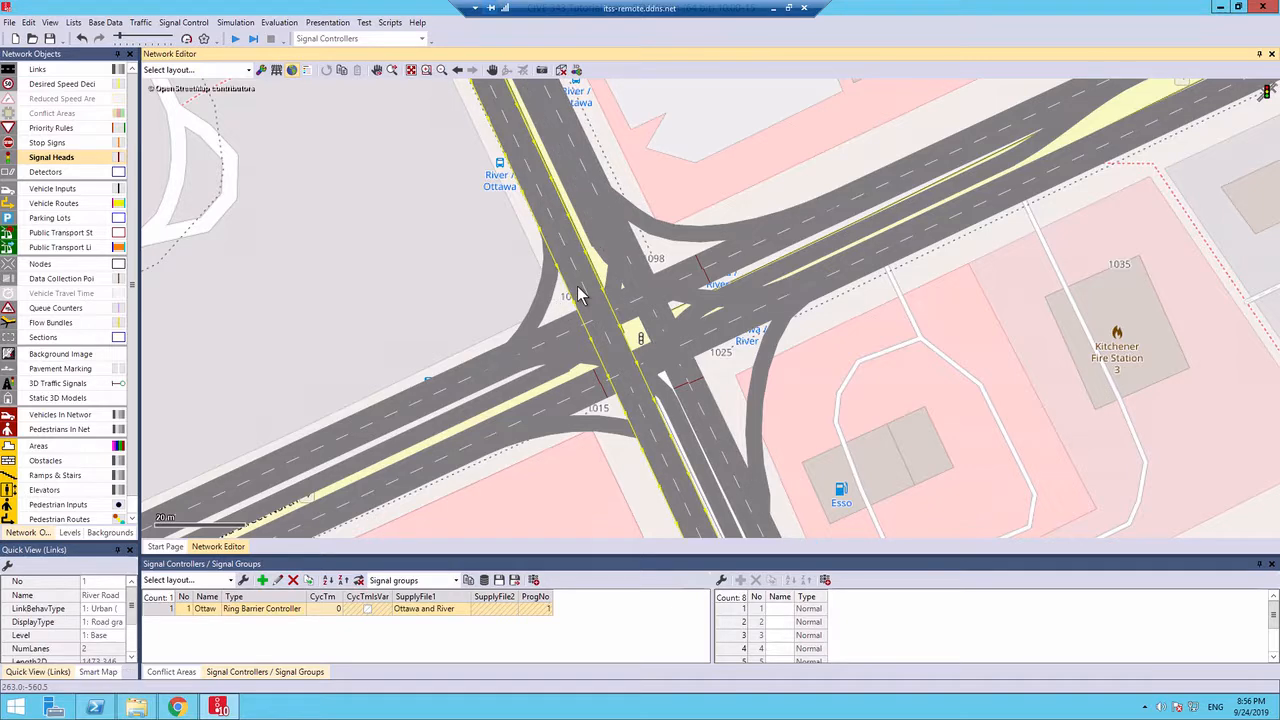
pyautogui.click(463, 277)
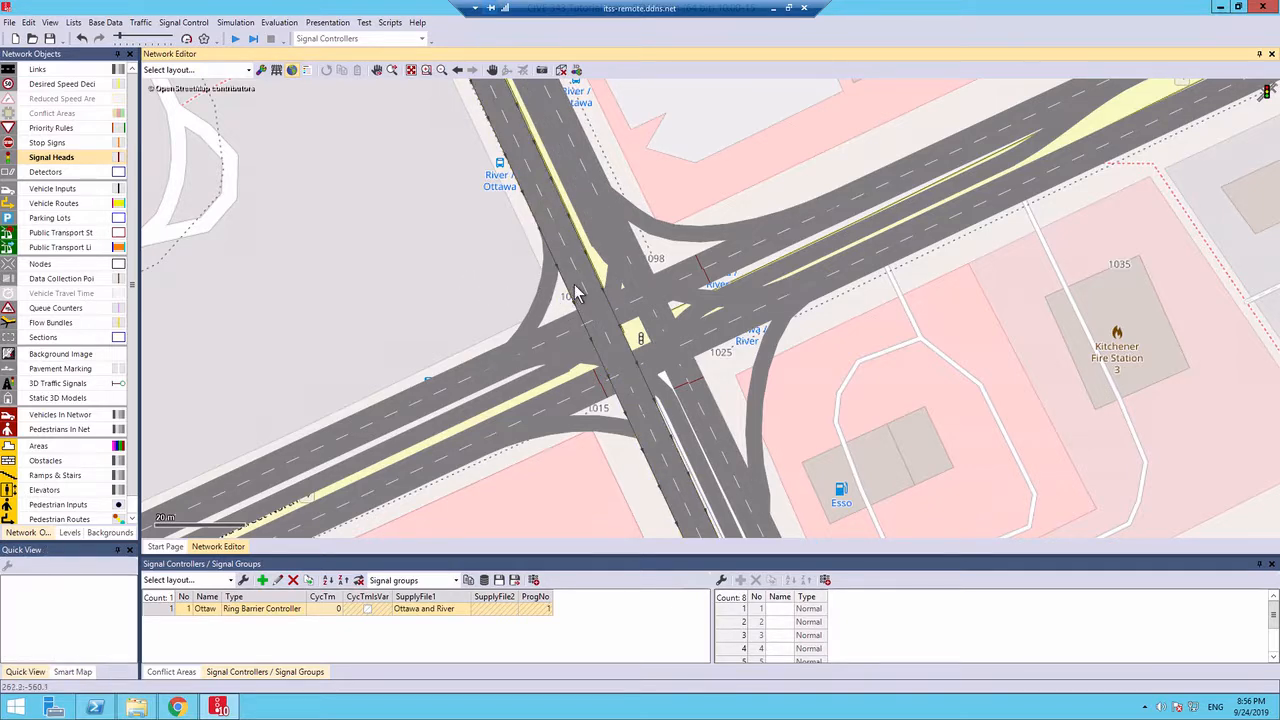
pyautogui.keyDown('ctrl'); pyautogui.rightClick(575, 285); pyautogui.keyUp('ctrl')
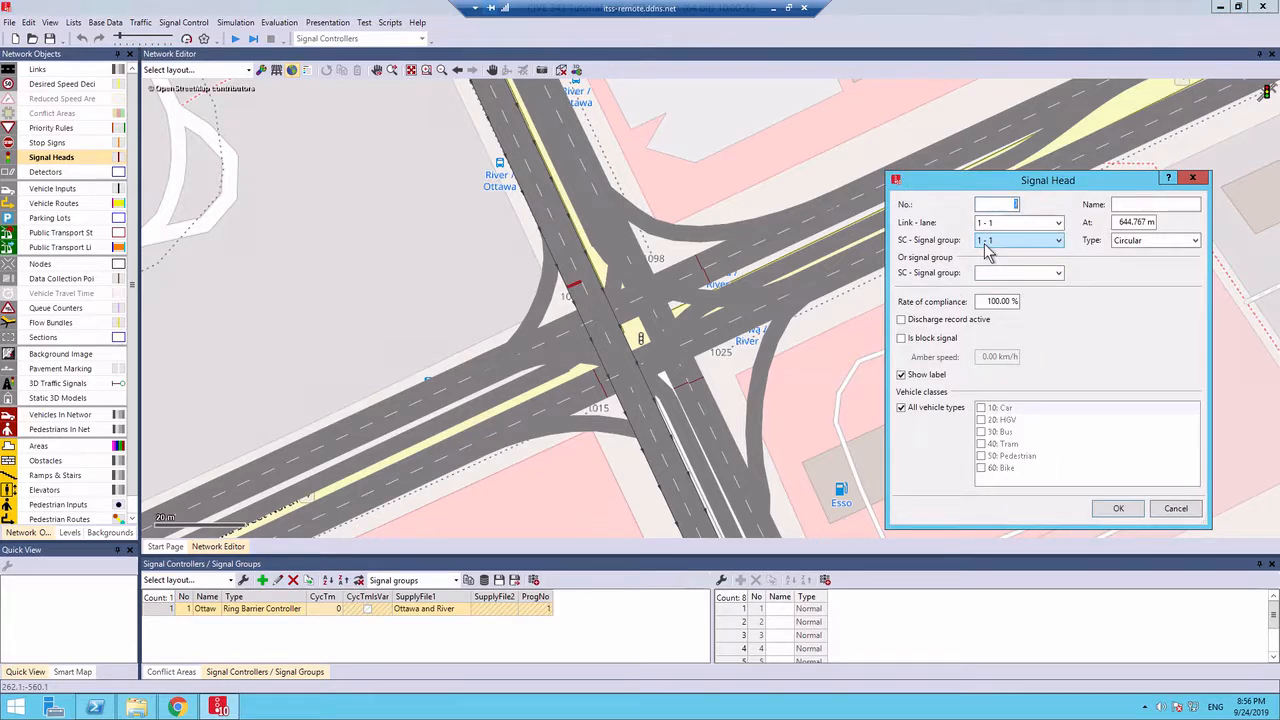
pyautogui.click(1018, 240)
pyautogui.click(1000, 272)
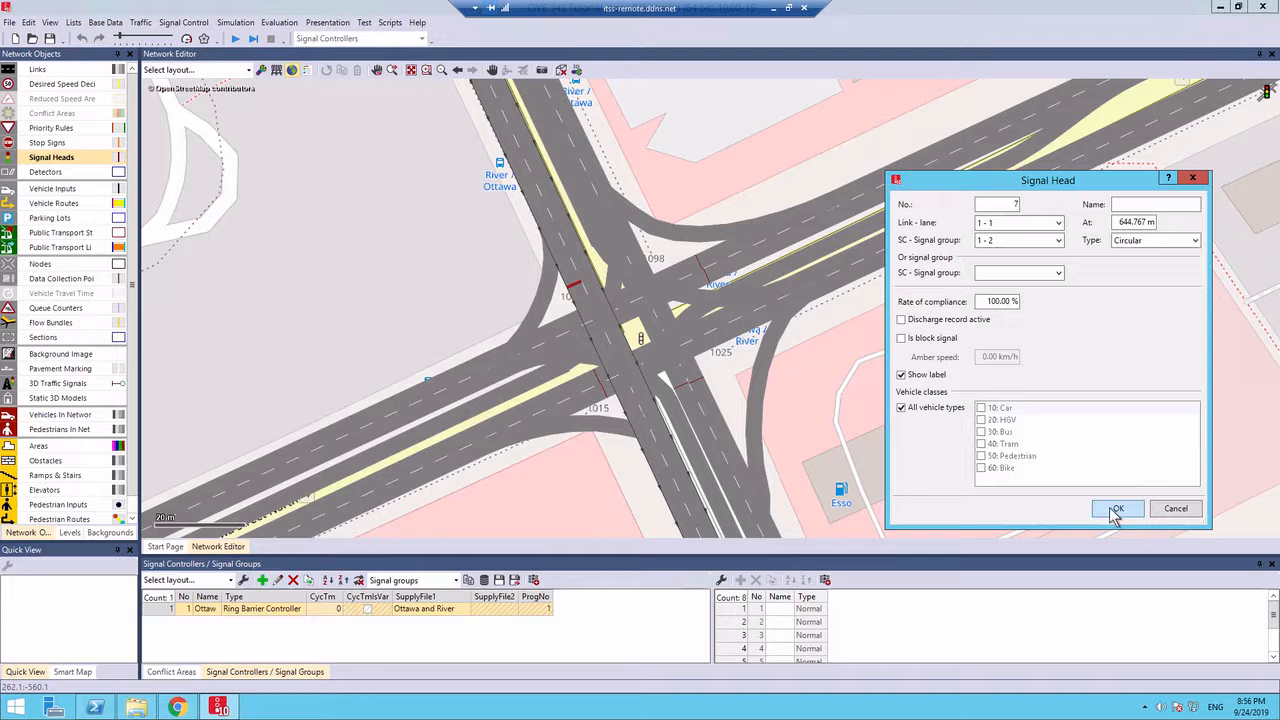
pyautogui.click(1116, 510)
pyautogui.keyDown('ctrl'); pyautogui.rightClick(590, 288); pyautogui.keyUp('ctrl')
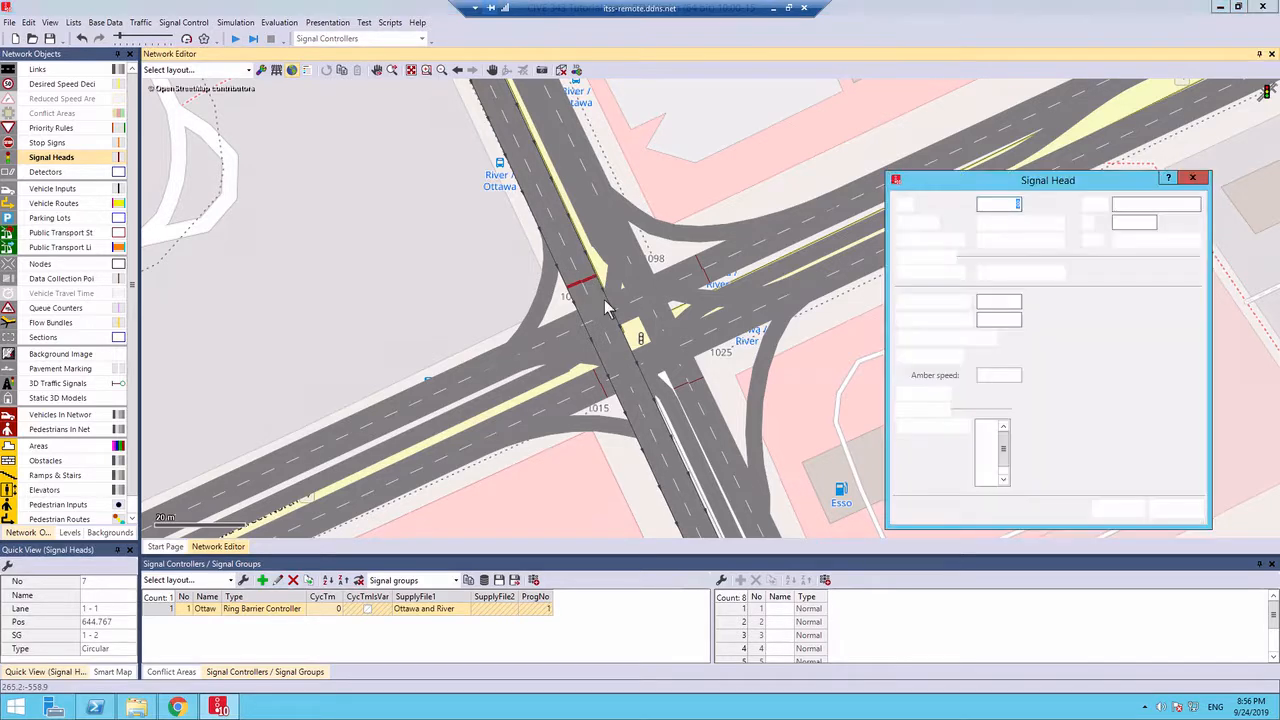
pyautogui.click(1018, 240)
pyautogui.click(989, 275)
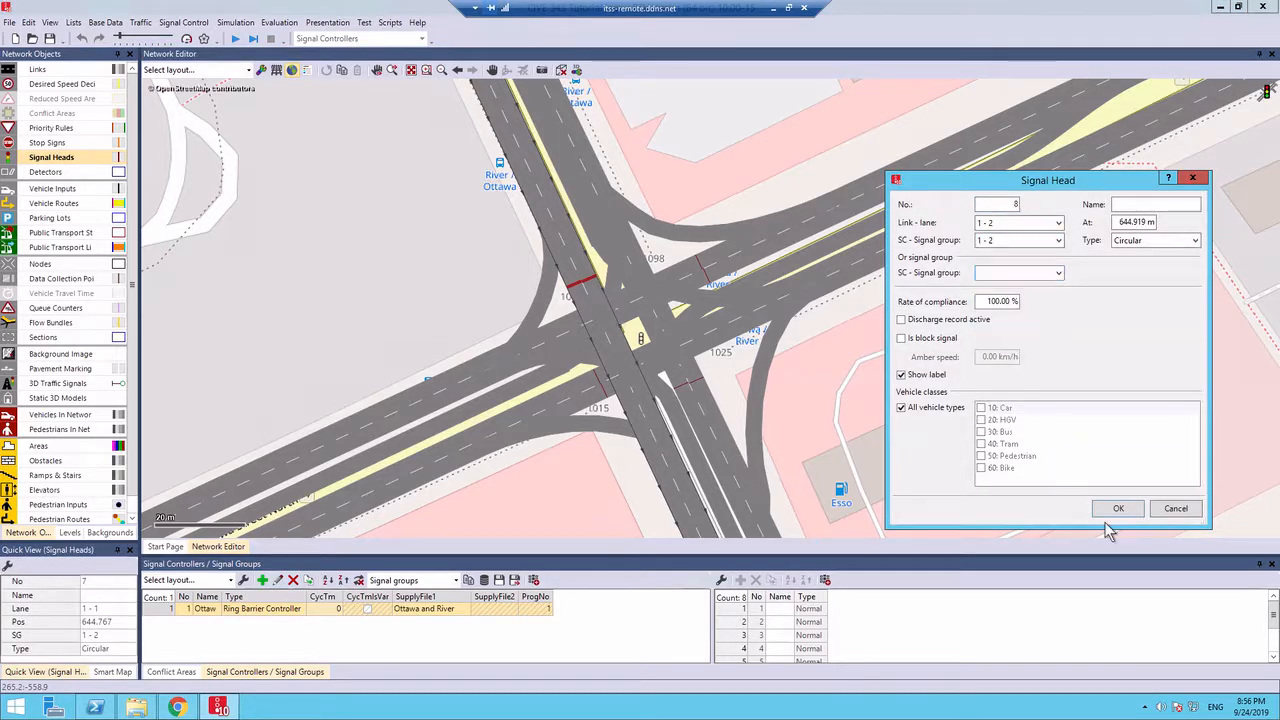
pyautogui.click(1117, 508)
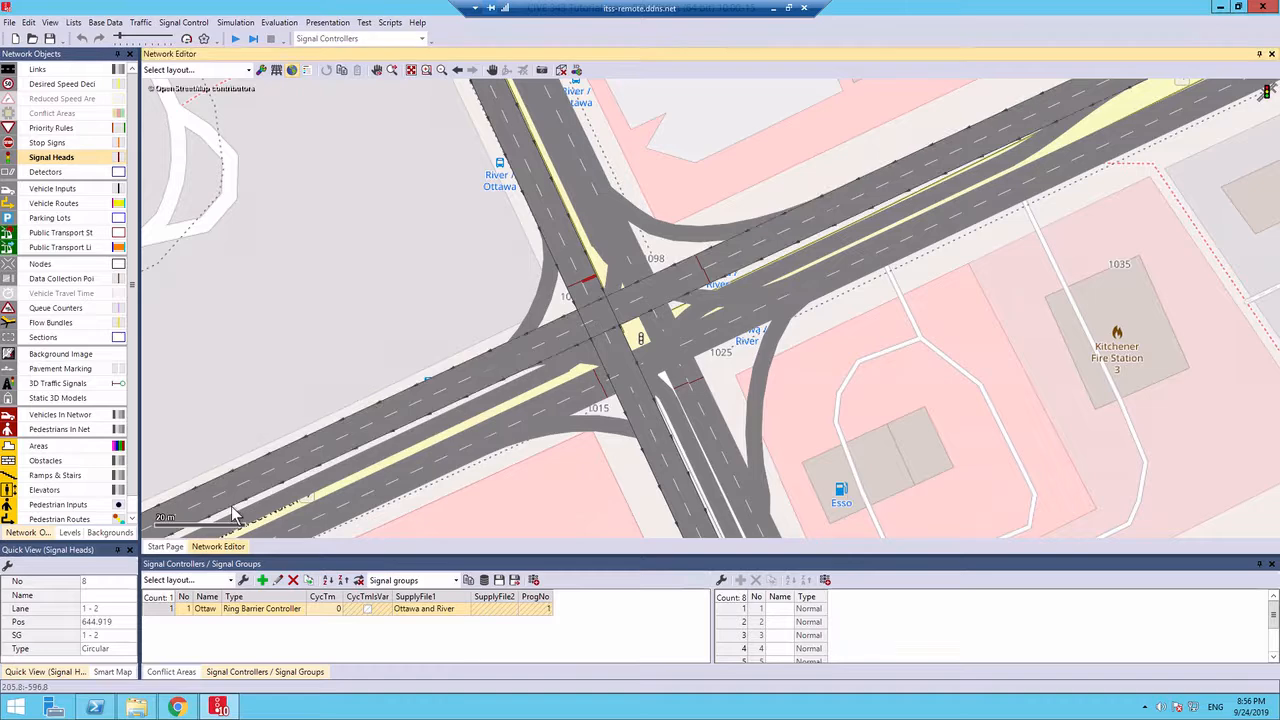
# Check the settings of the signal head on lane 1 of link 1 without changing them.
pyautogui.click(284, 676)
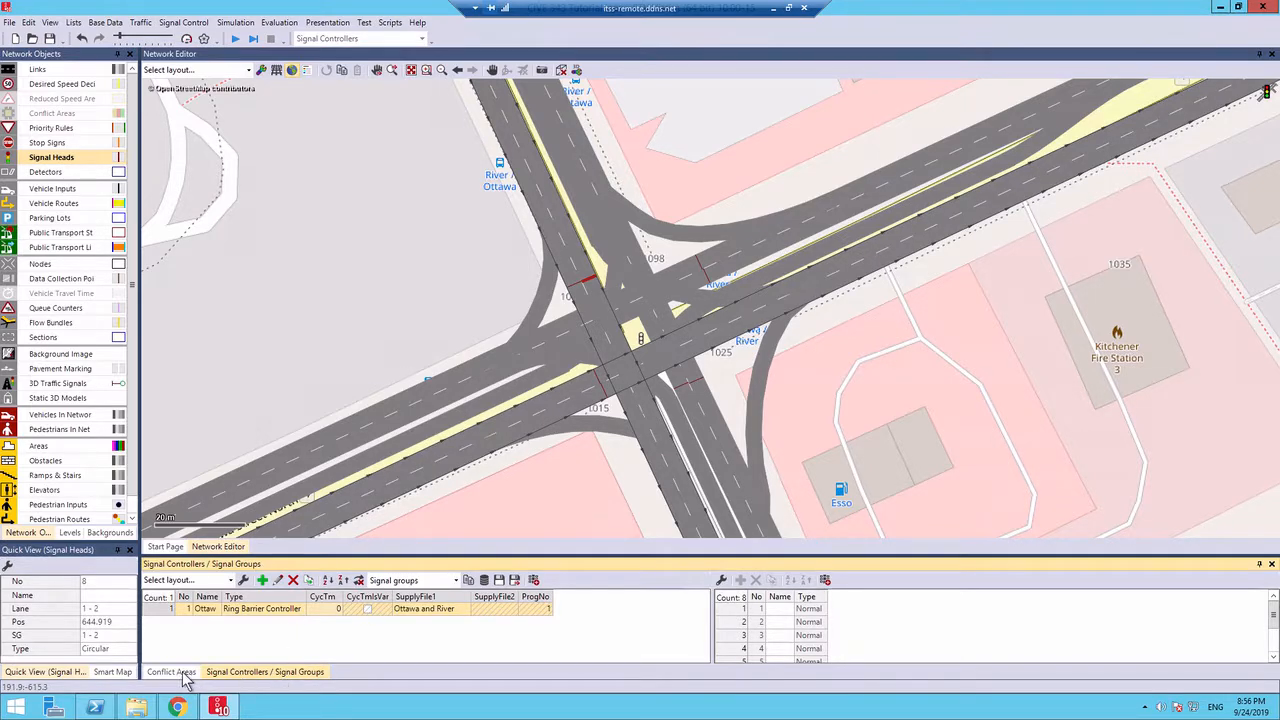
pyautogui.click(185, 678)
pyautogui.click(265, 672)
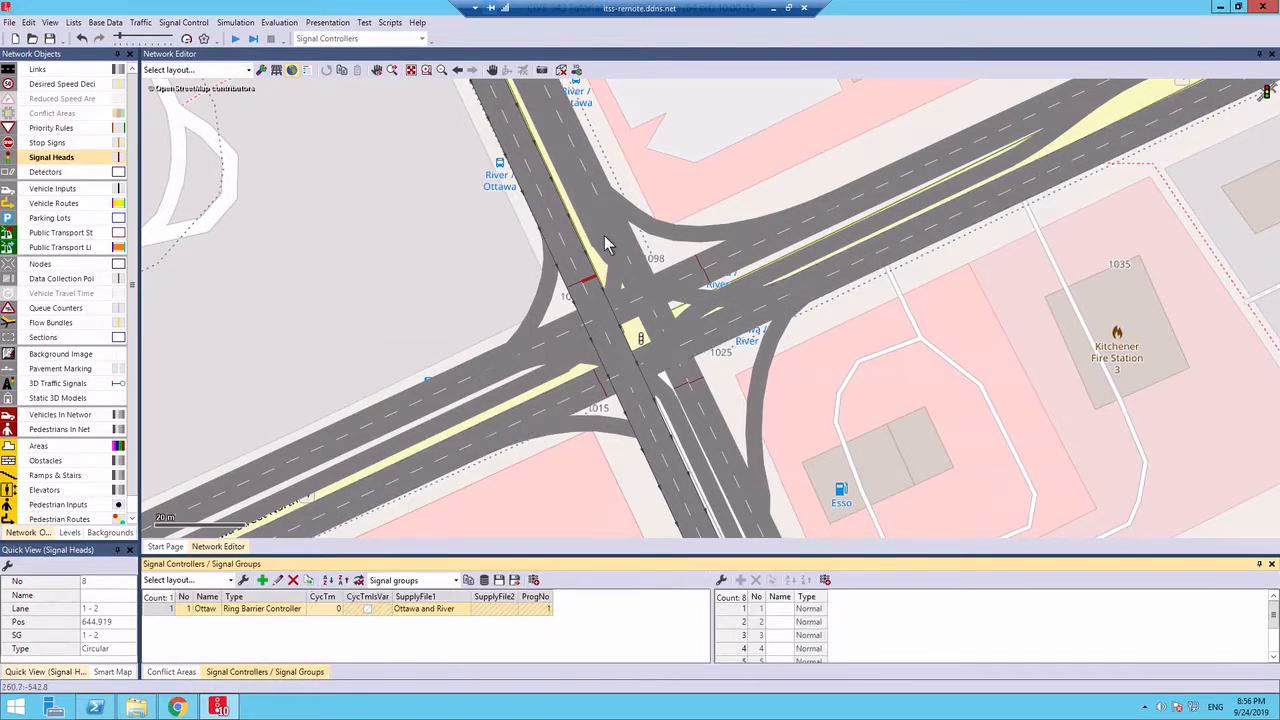
pyautogui.doubleClick(577, 290)
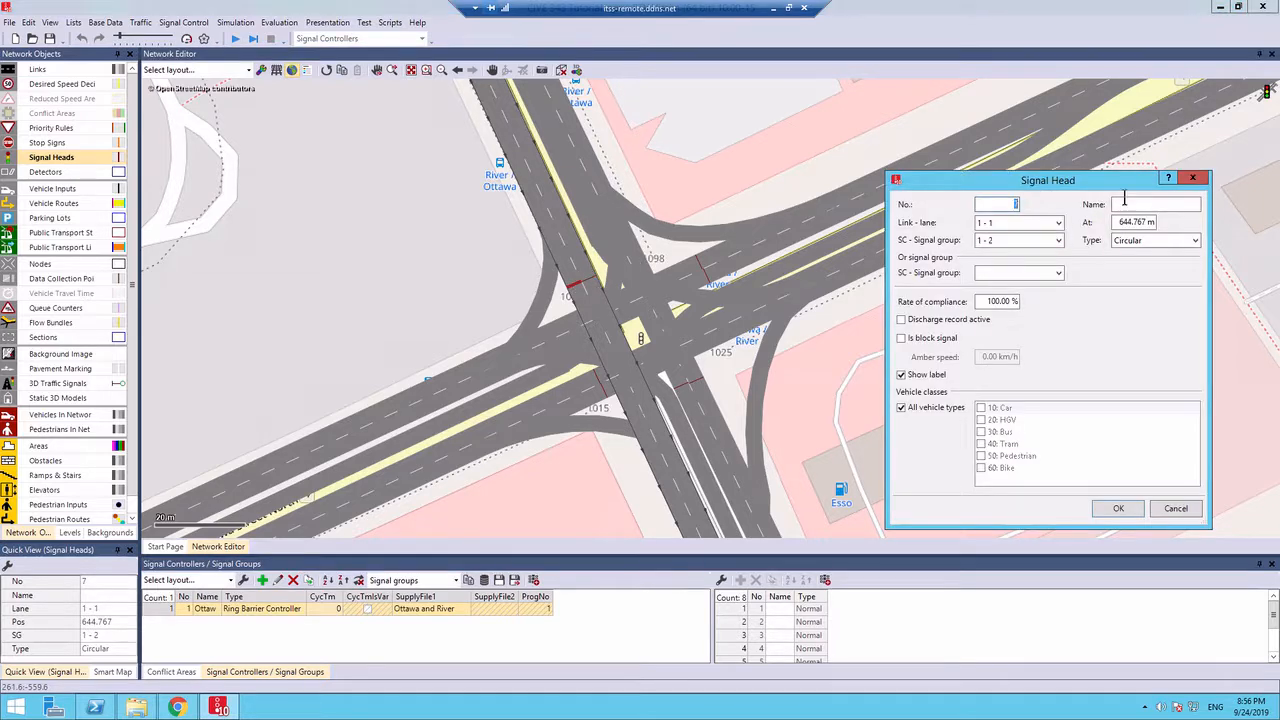
pyautogui.click(1141, 204)
pyautogui.click(1195, 181)
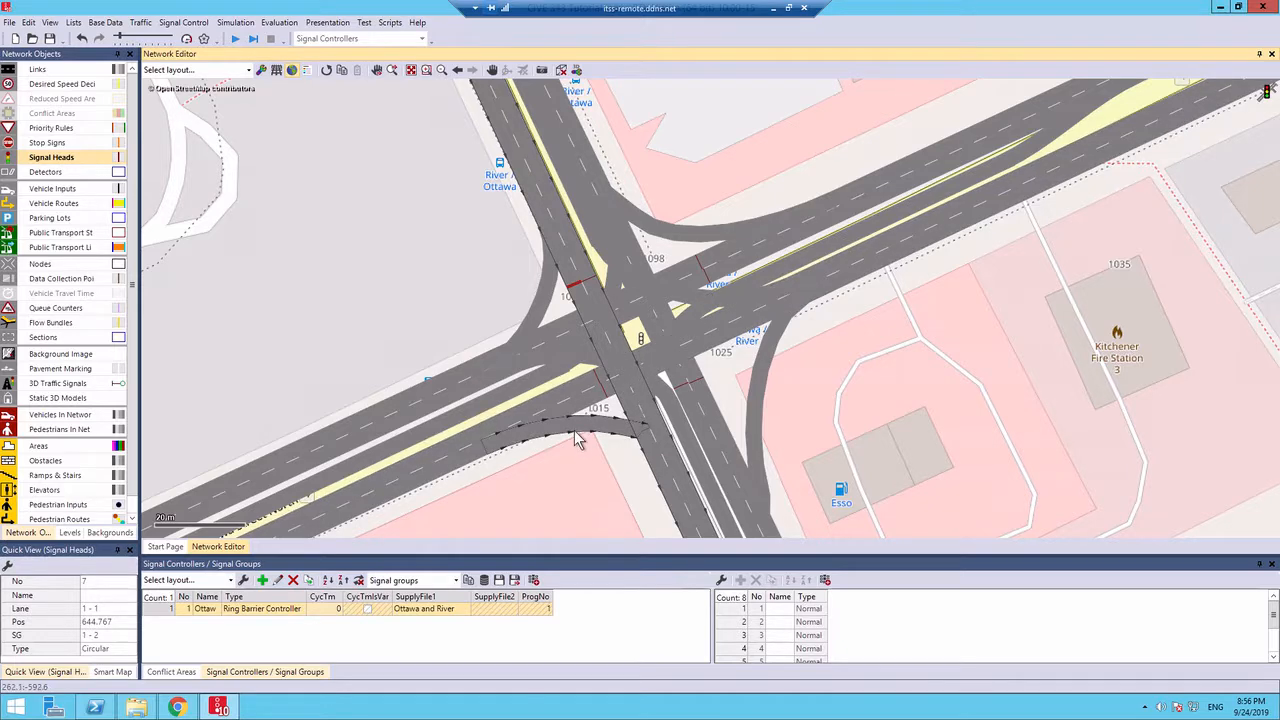
# Add a signal head on lane 1 of link 7 at about 155 m, assigned to signal group 1-3.
pyautogui.keyDown('ctrl'); pyautogui.rightClick(547, 371); pyautogui.keyUp('ctrl')
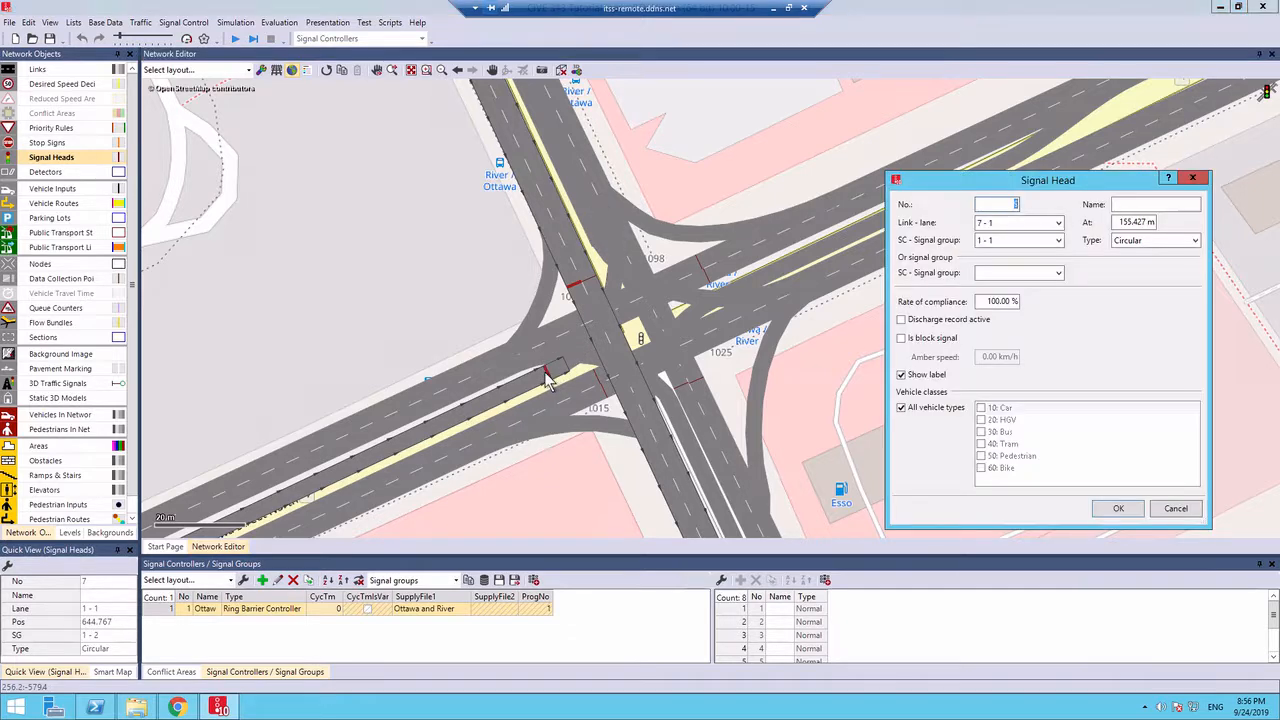
pyautogui.click(1000, 241)
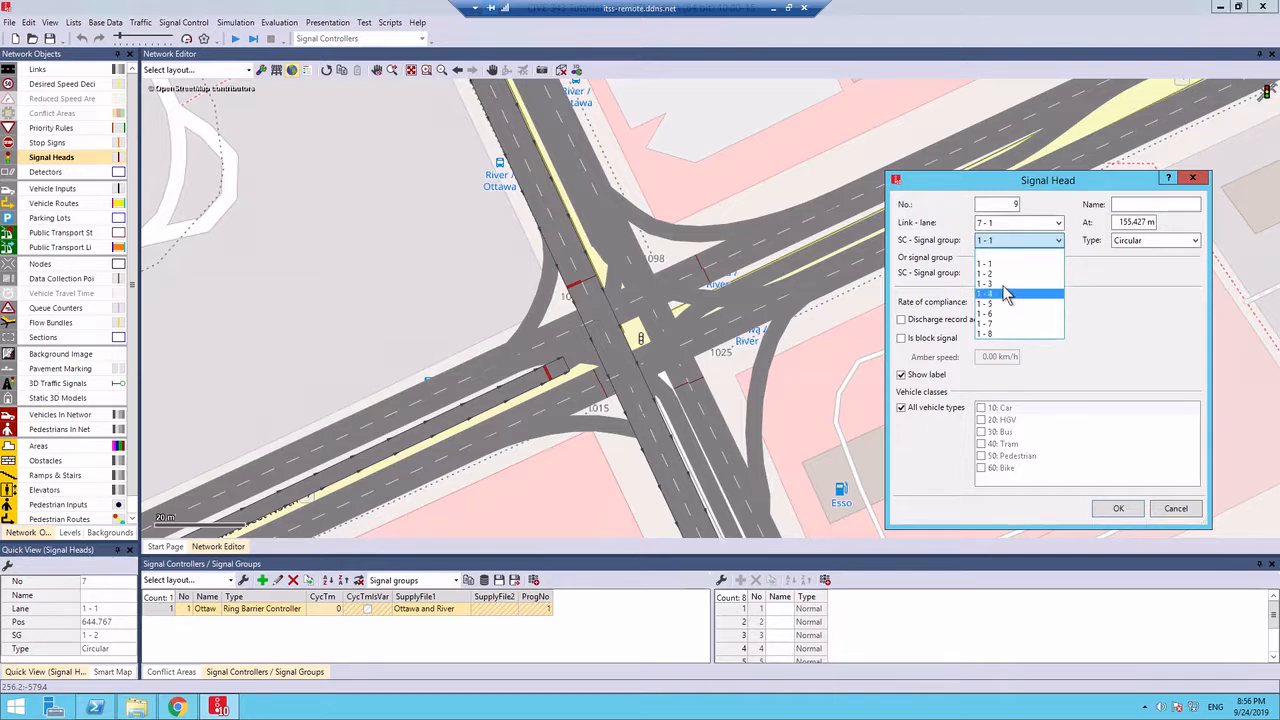
pyautogui.click(986, 284)
pyautogui.click(1119, 508)
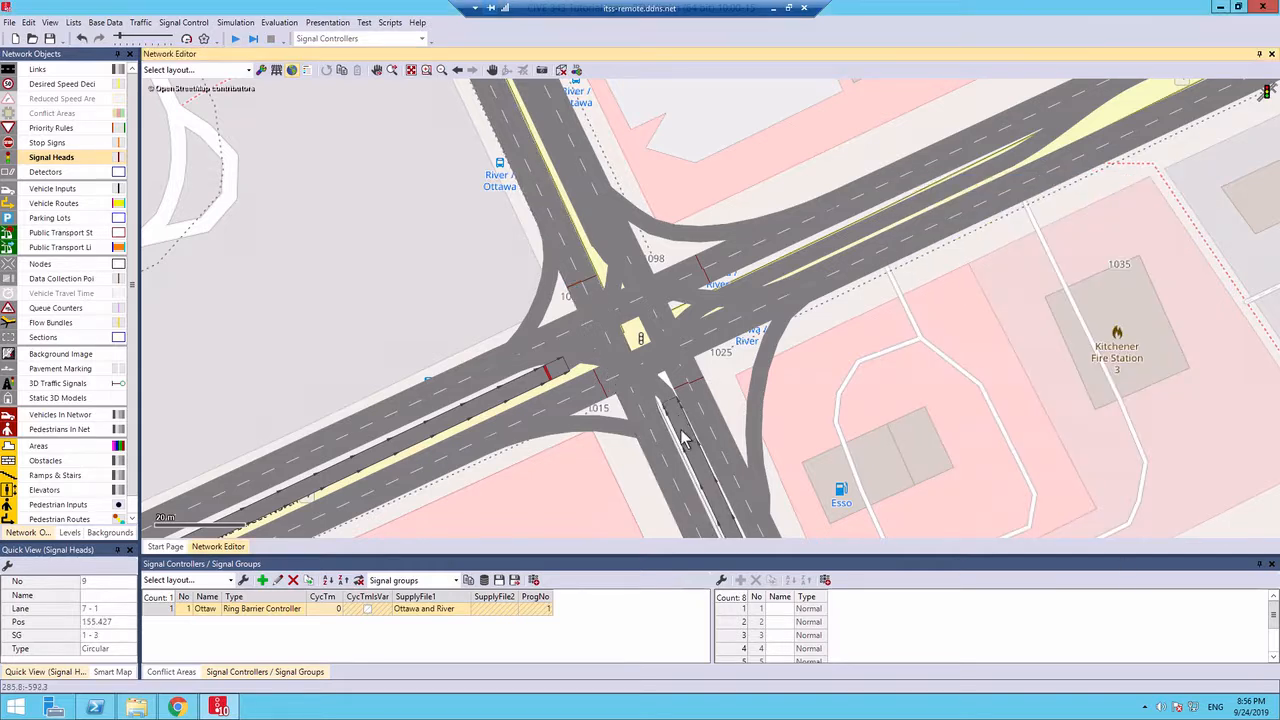
# Add a signal head at about 1 m on left-turn connector 10008, assigned to signal group 1-1.
pyautogui.rightClick(671, 404)
pyautogui.click(1023, 243)
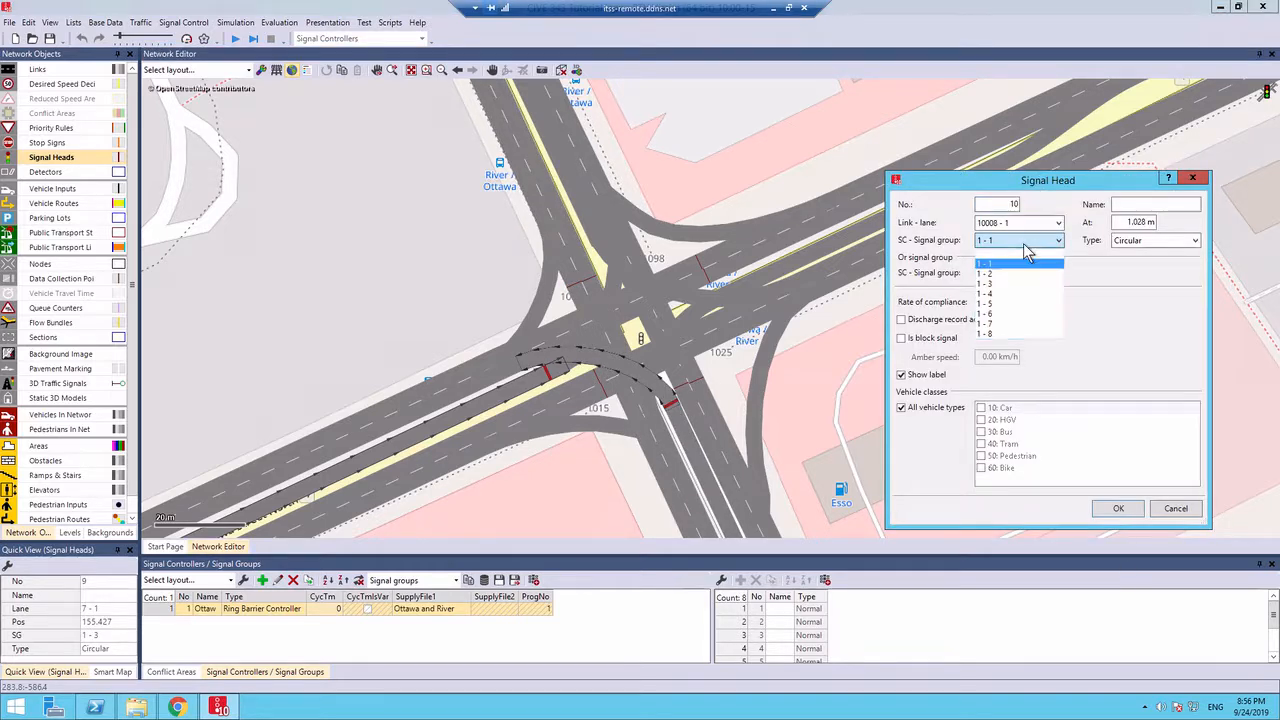
pyautogui.click(1117, 508)
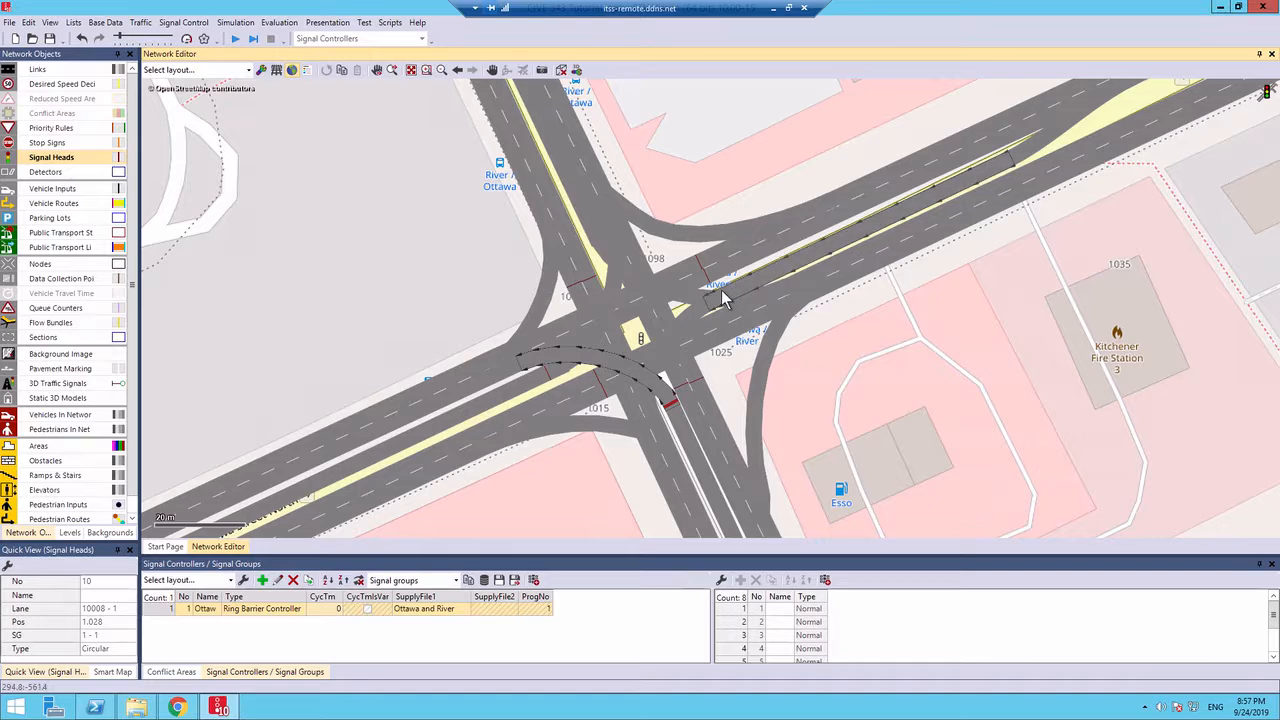
# Add a signal head with signal group 1-7 on lane 1 of link 8 and shift it along the lane to about 72.7 m.
pyautogui.rightClick(721, 290)
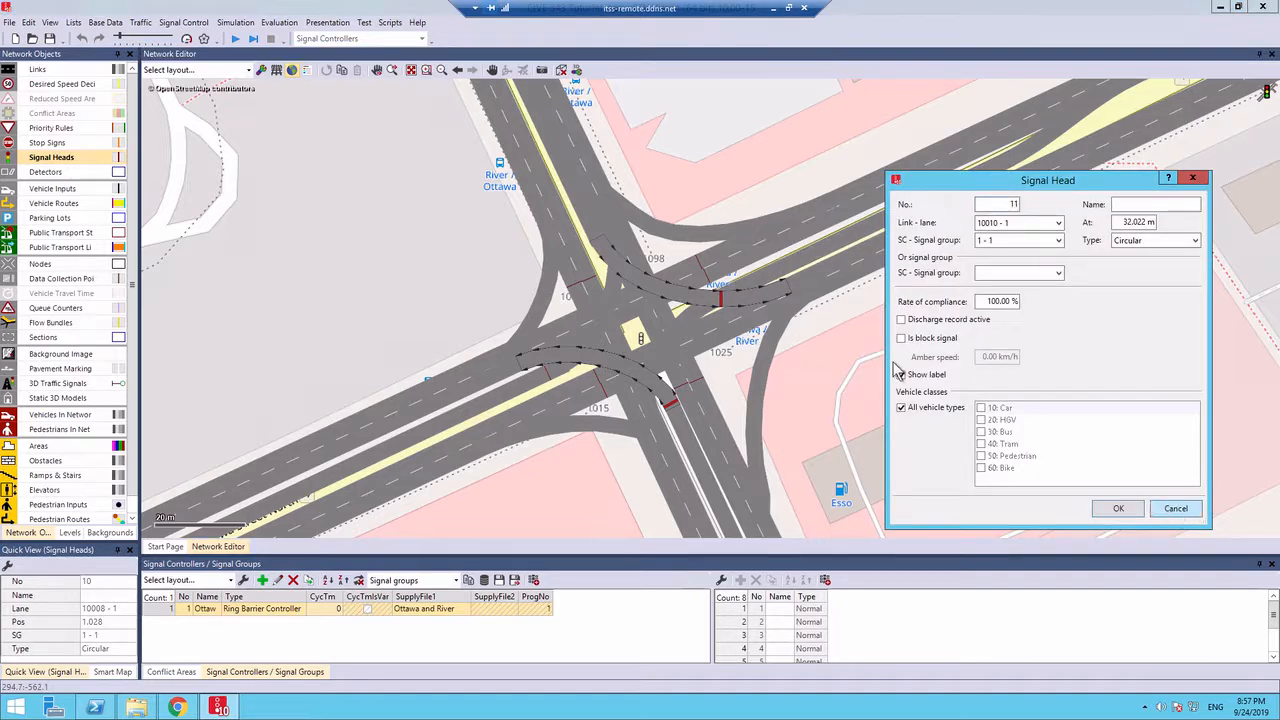
pyautogui.click(1175, 508)
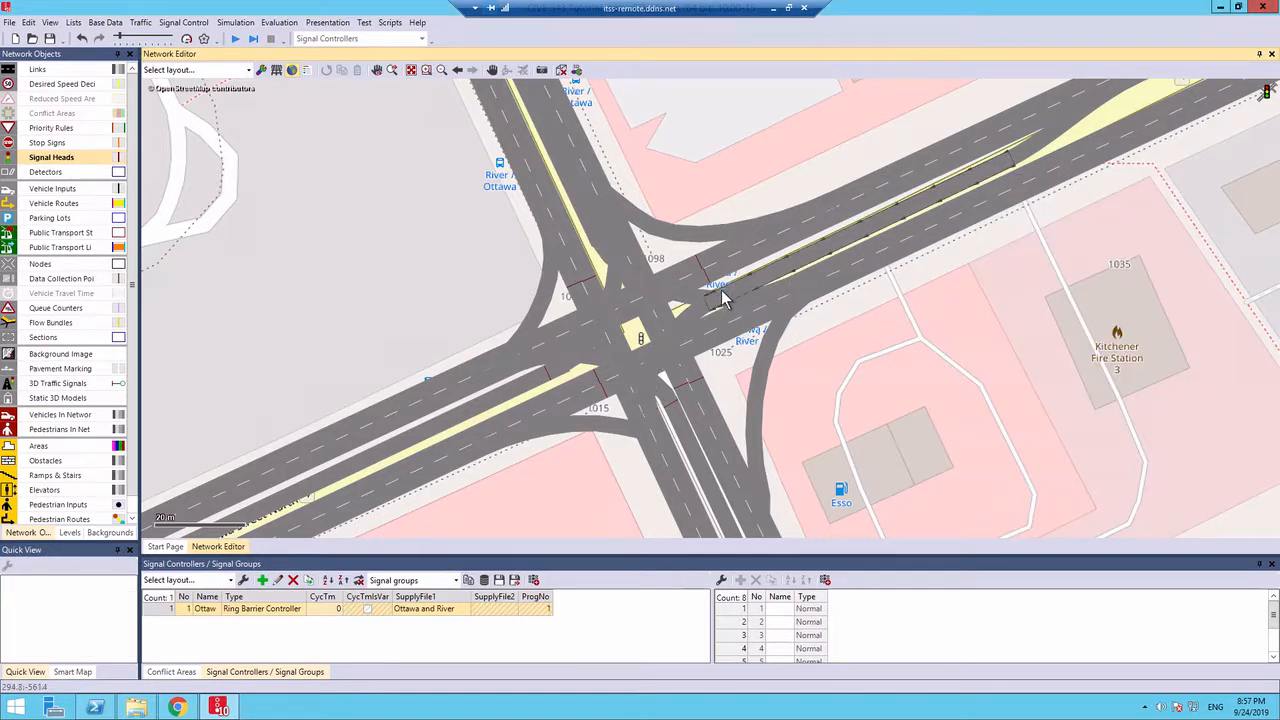
pyautogui.rightClick(721, 292)
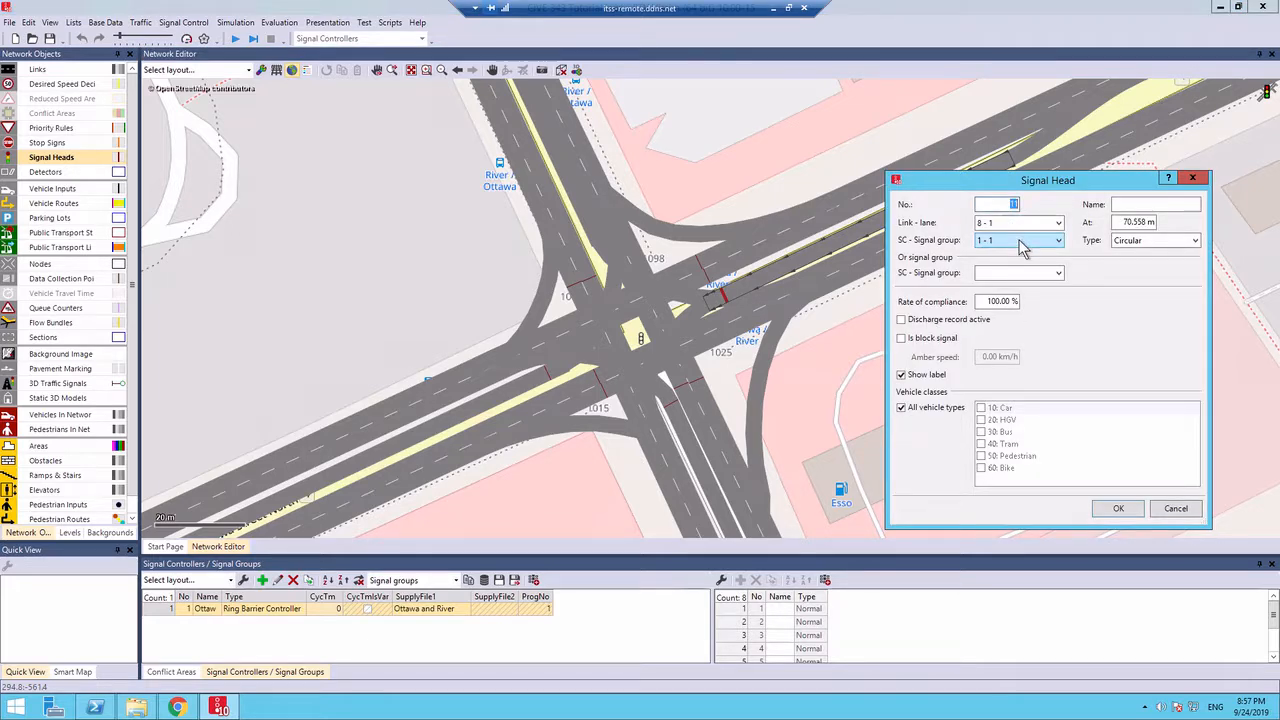
pyautogui.click(1022, 240)
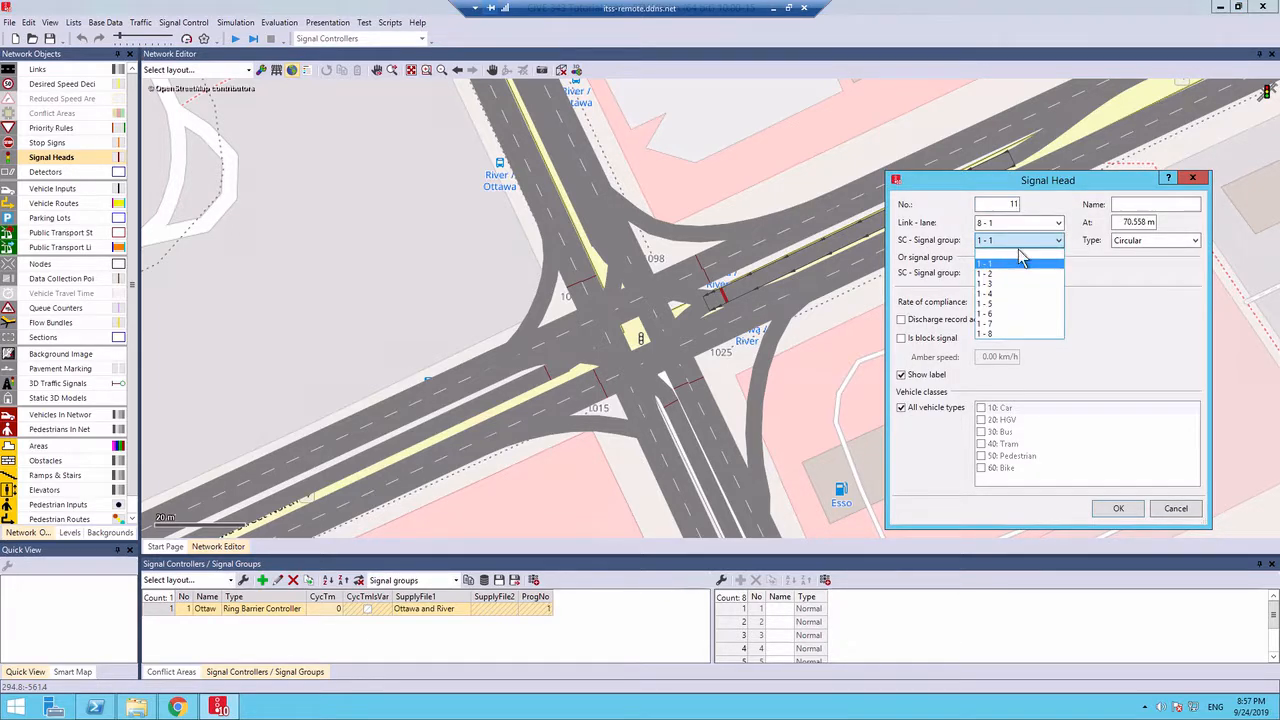
pyautogui.click(1015, 327)
pyautogui.click(1118, 508)
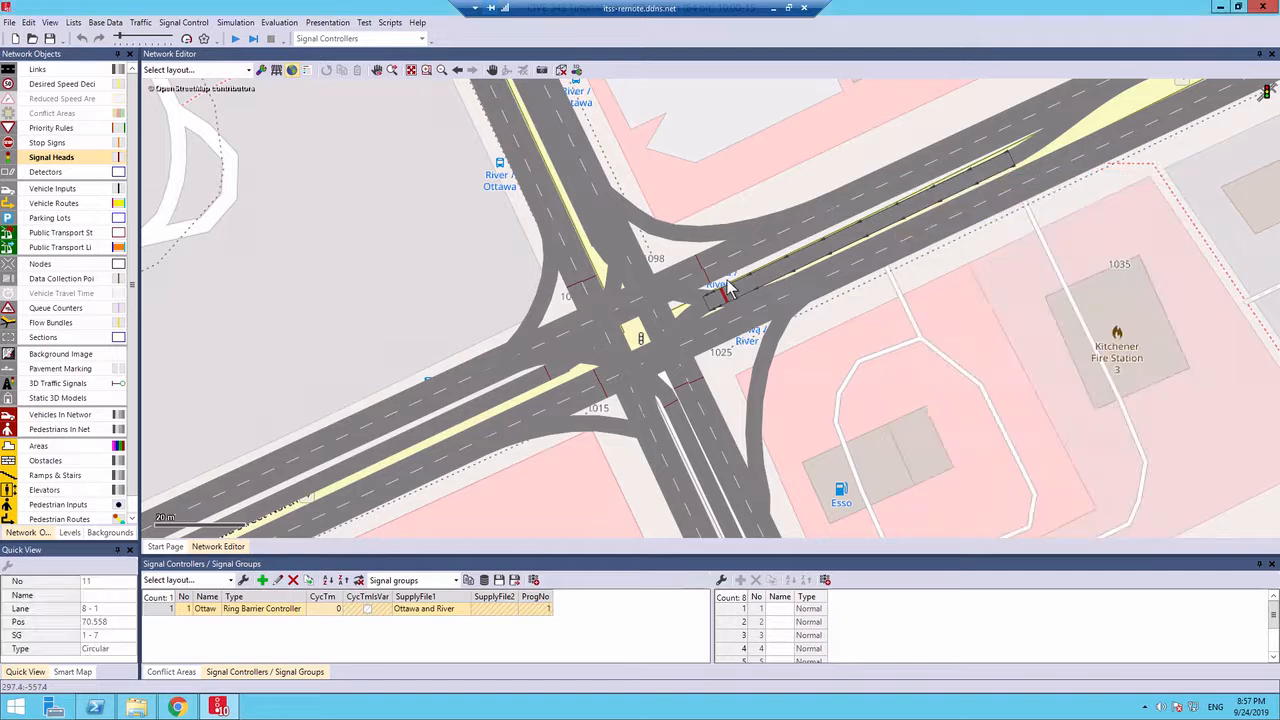
pyautogui.moveTo(723, 293); pyautogui.dragTo(714, 298)
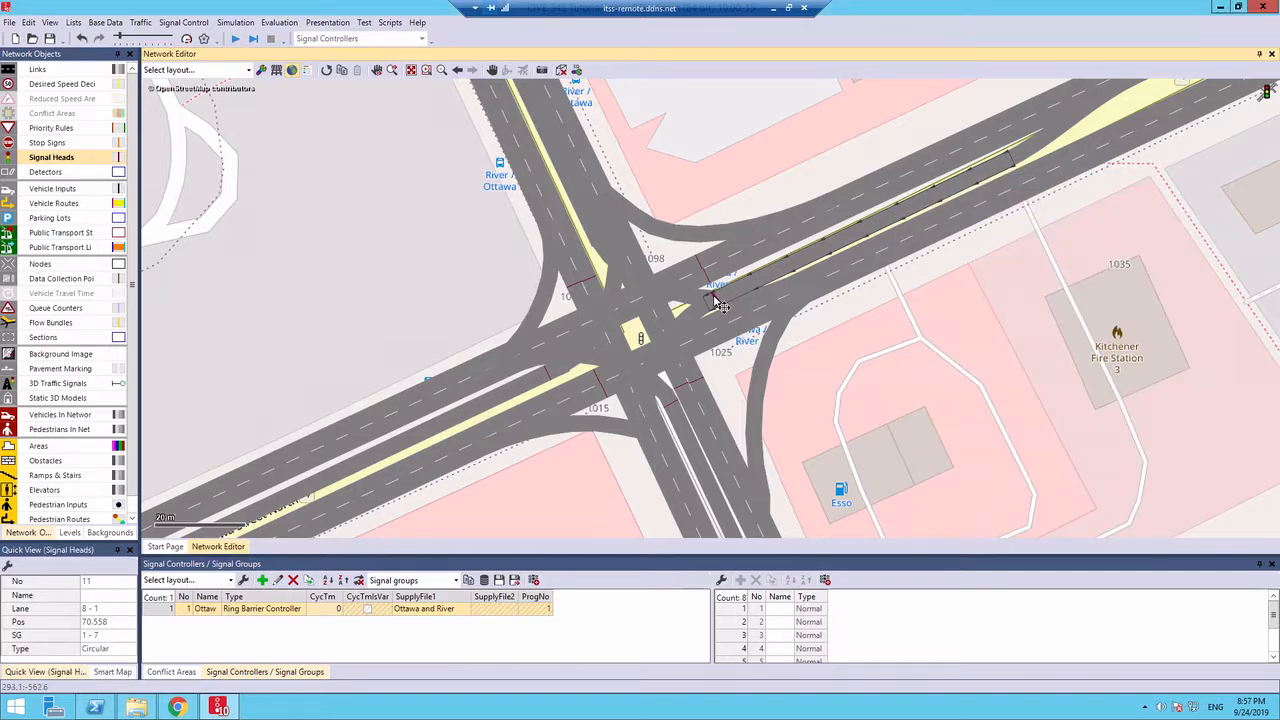
# Add a signal head with signal group 1-5 at about 1.8 m on connector 10010 and shift it slightly further along the connector.
pyautogui.keyDown('ctrl'); pyautogui.rightClick(600, 248); pyautogui.keyUp('ctrl')
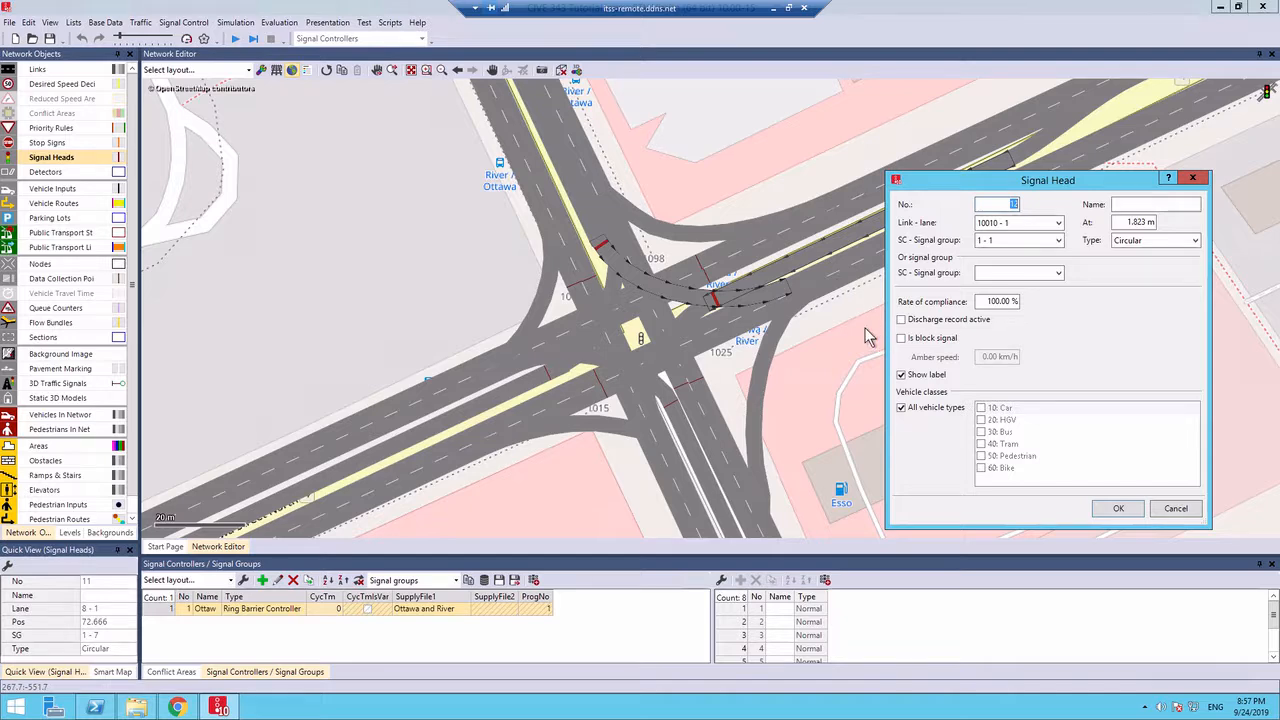
pyautogui.click(1010, 240)
pyautogui.click(1012, 303)
pyautogui.click(1118, 508)
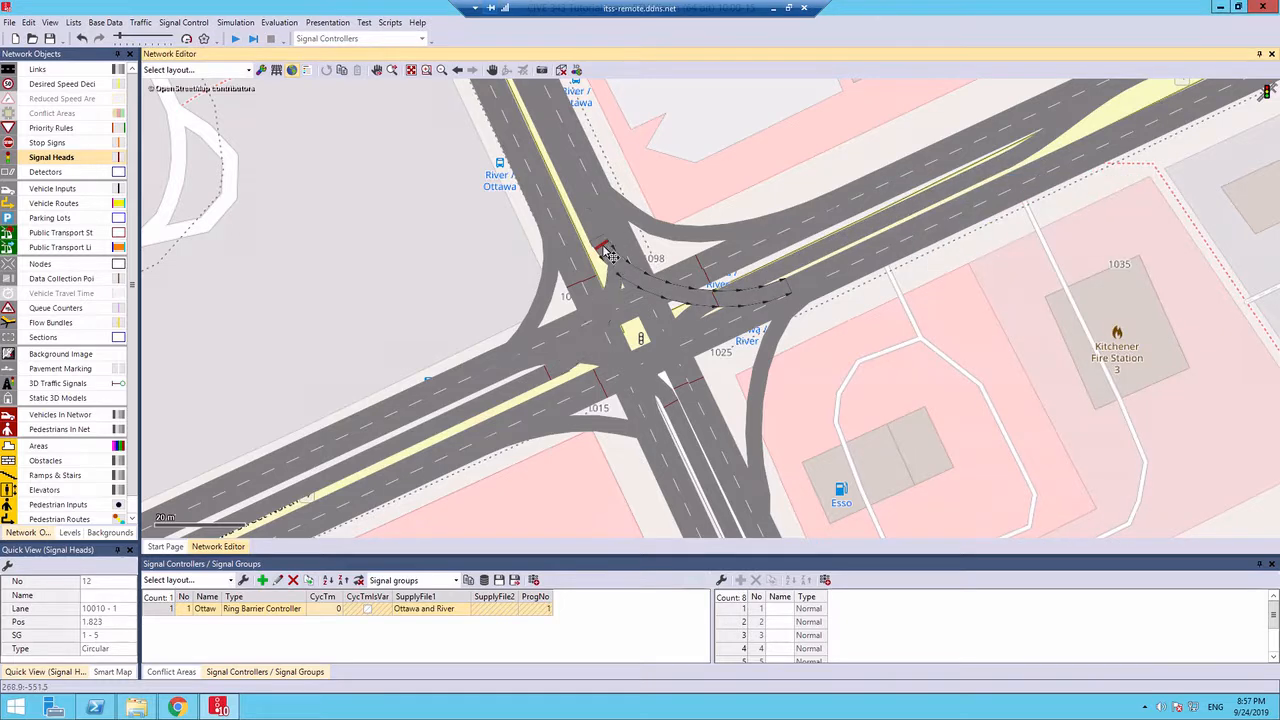
pyautogui.moveTo(603, 245); pyautogui.dragTo(621, 258)
pyautogui.click(798, 205)
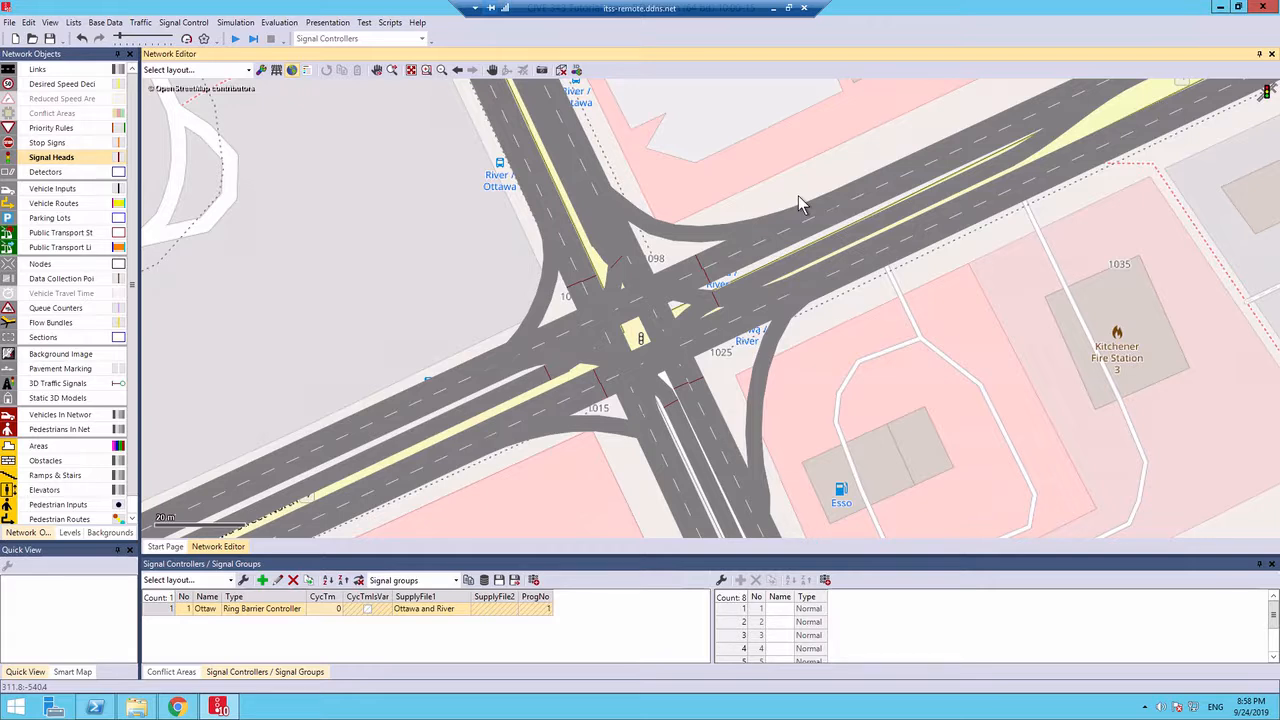
# Add a stop sign at about 36.7 m on right-turn connector 10004 tied to signal group 1-6, and check it against the adjacent link 2 signal head.
pyautogui.click(72, 143)
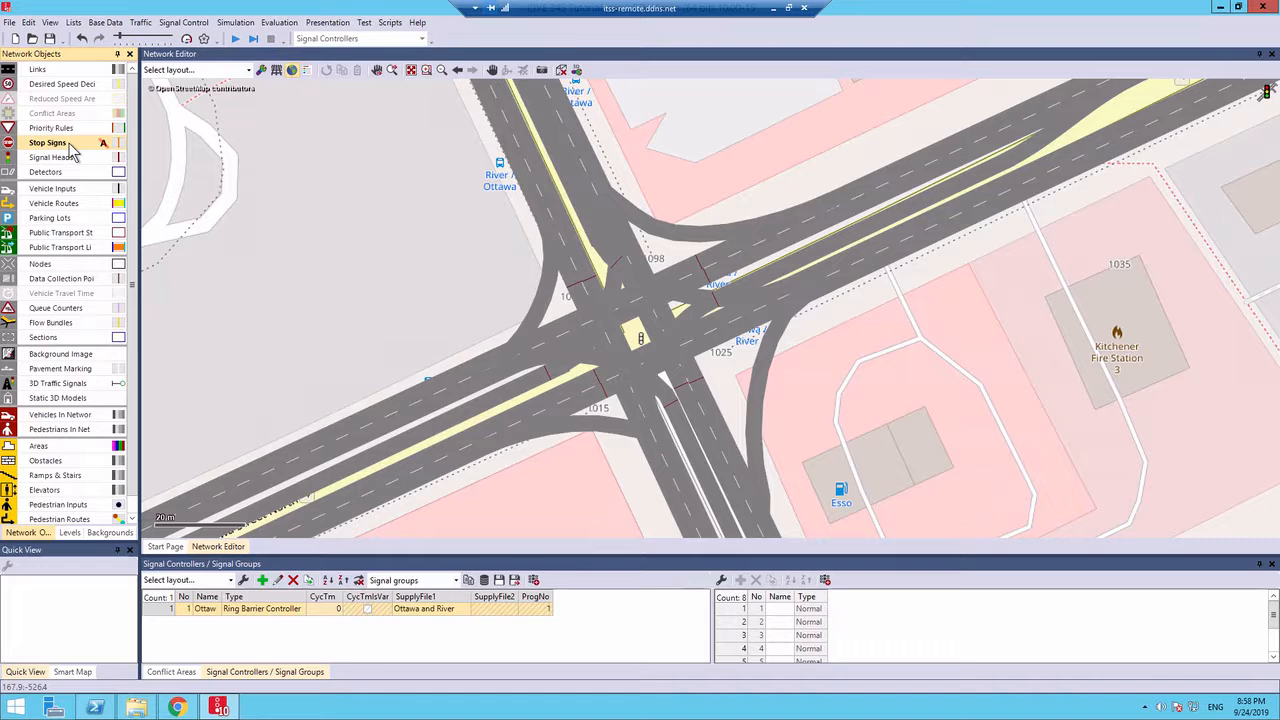
pyautogui.rightClick(768, 362)
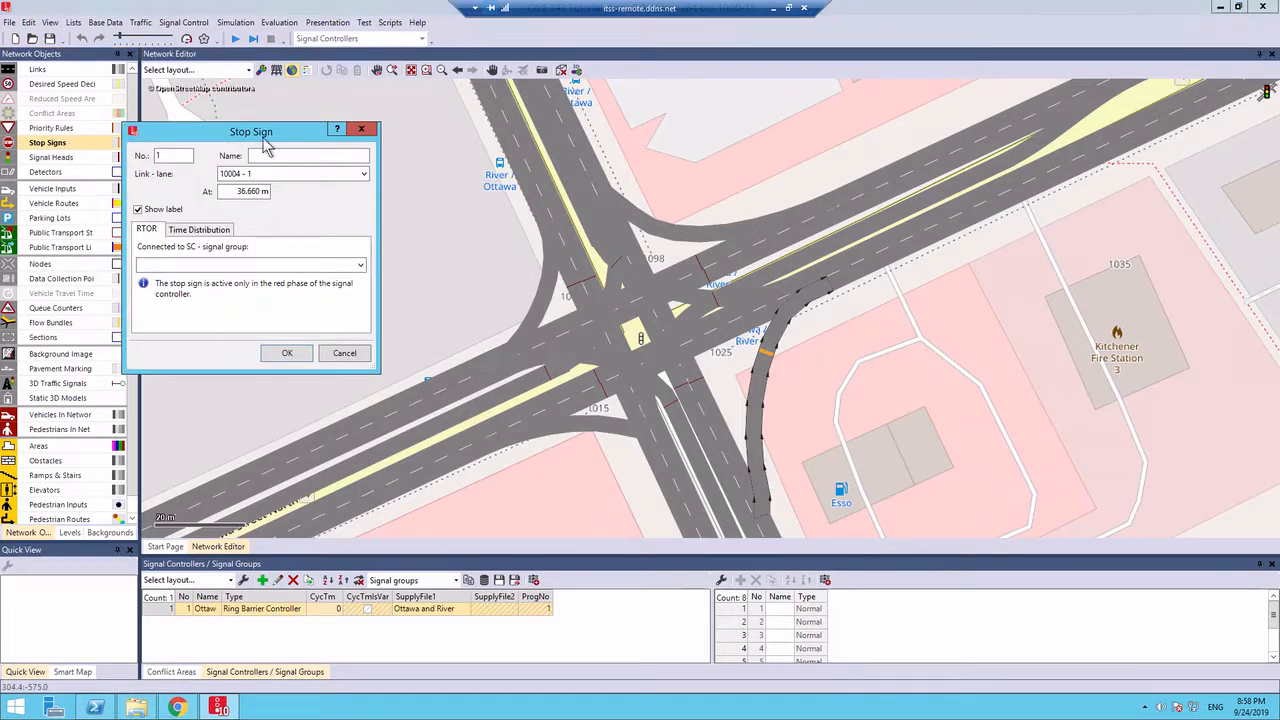
pyautogui.click(243, 265)
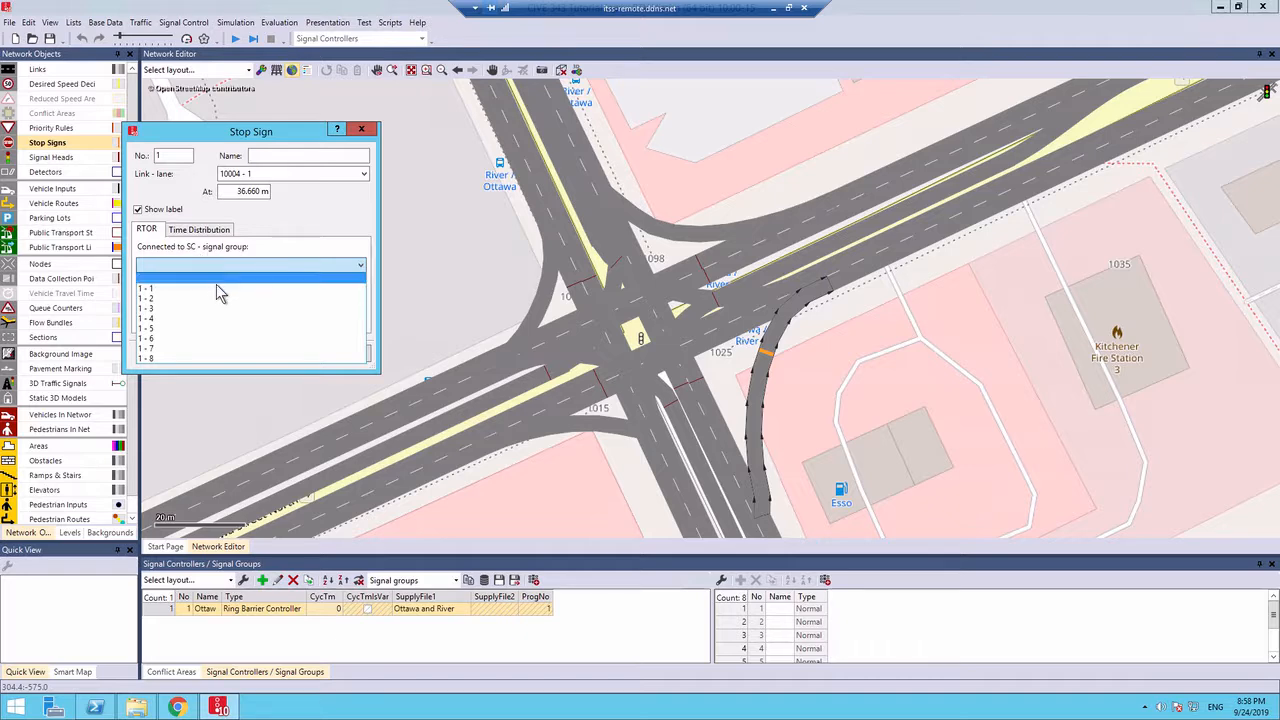
pyautogui.click(160, 329)
pyautogui.click(178, 268)
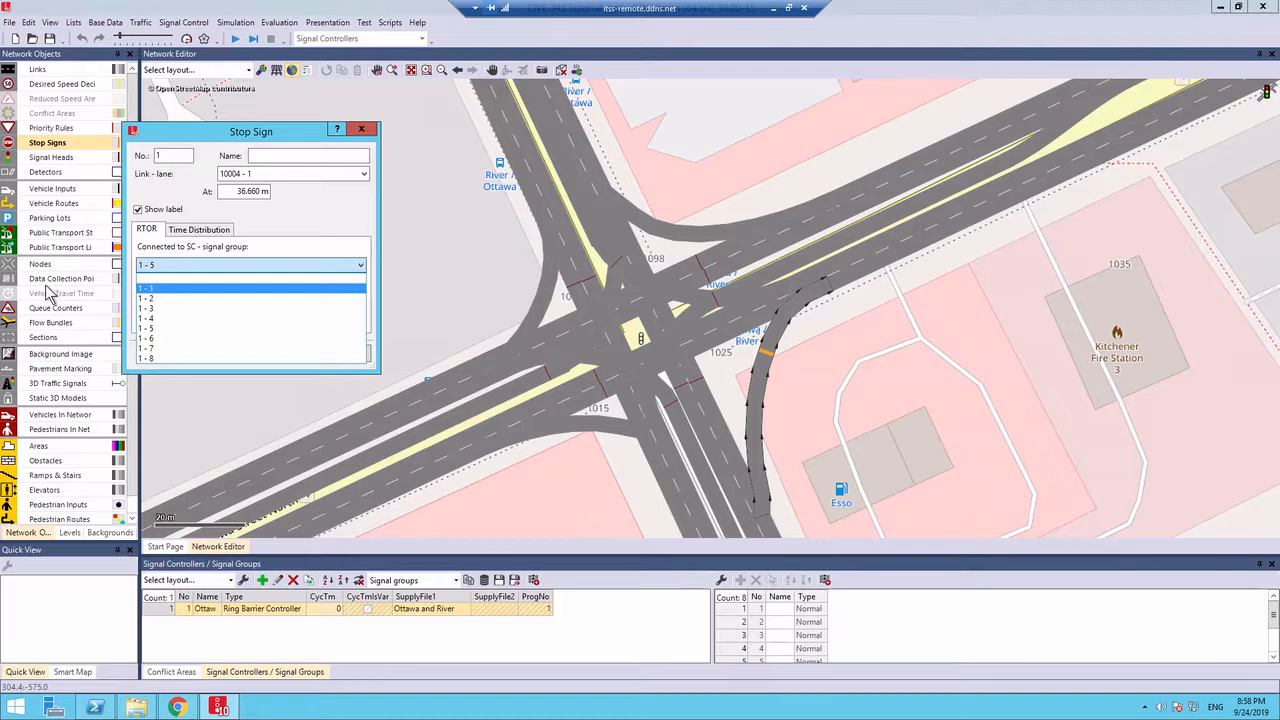
pyautogui.click(180, 338)
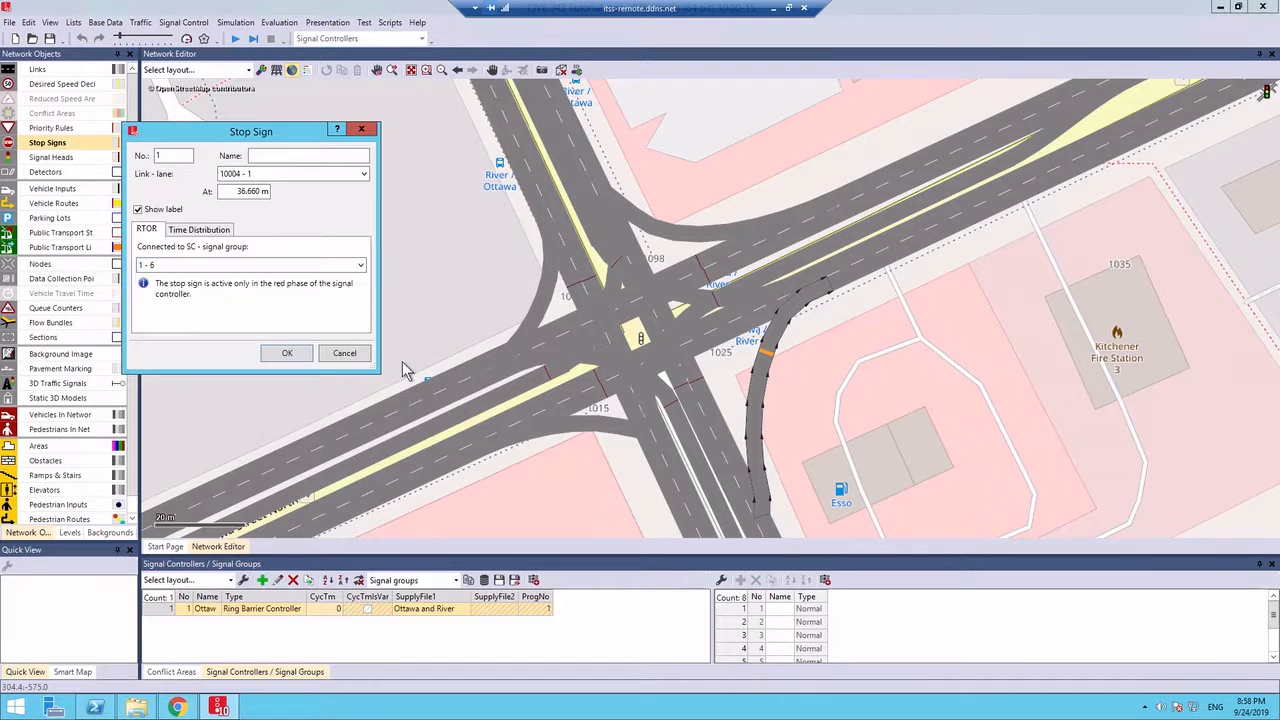
pyautogui.click(280, 356)
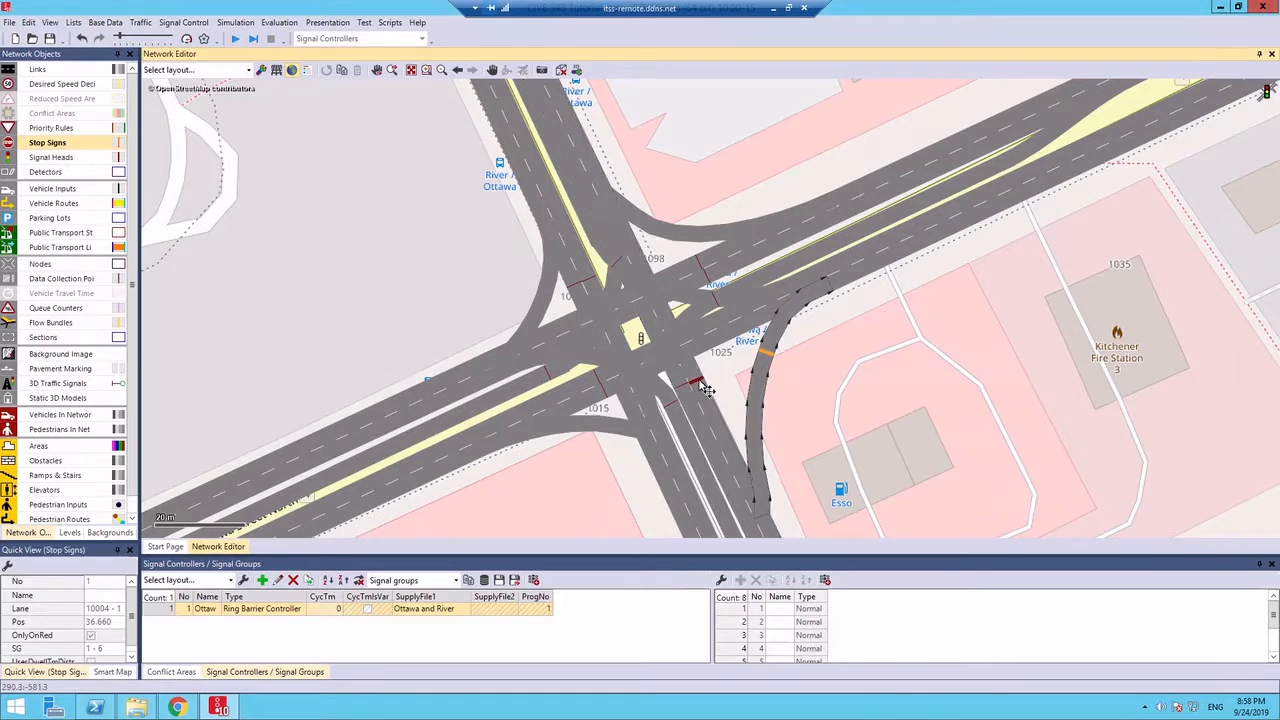
pyautogui.click(700, 382)
pyautogui.doubleClick(705, 388)
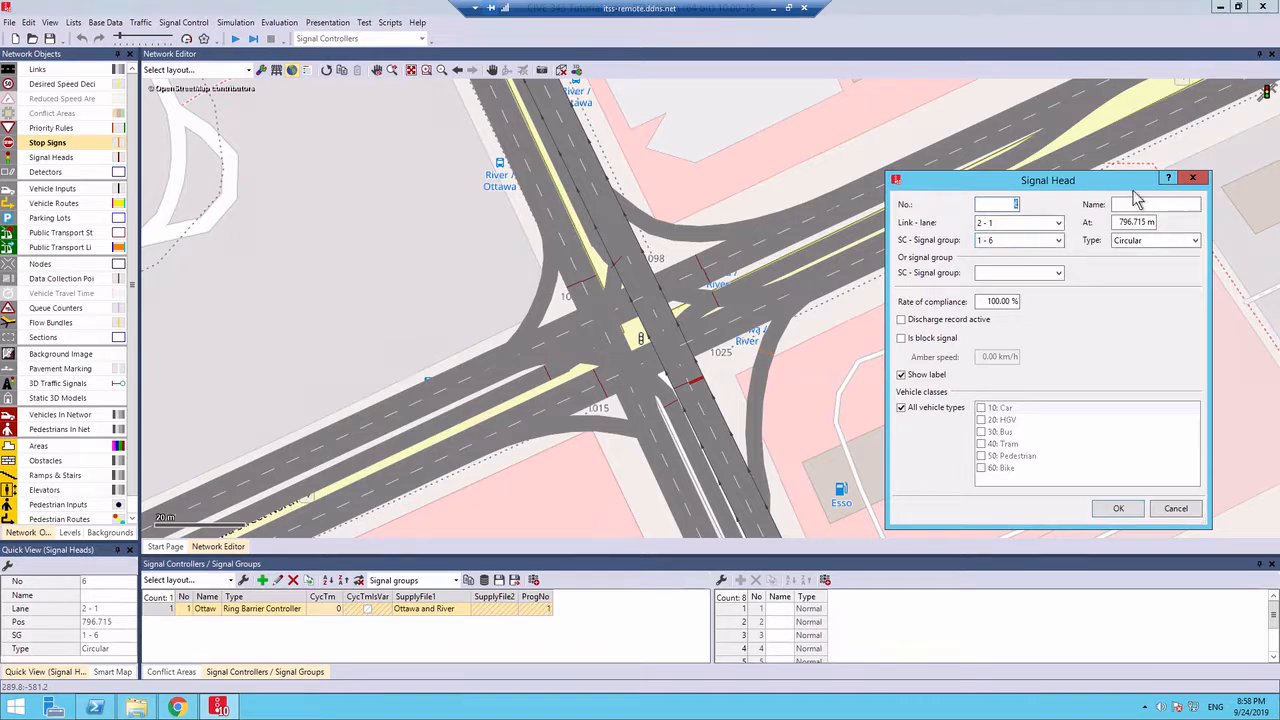
pyautogui.click(1192, 180)
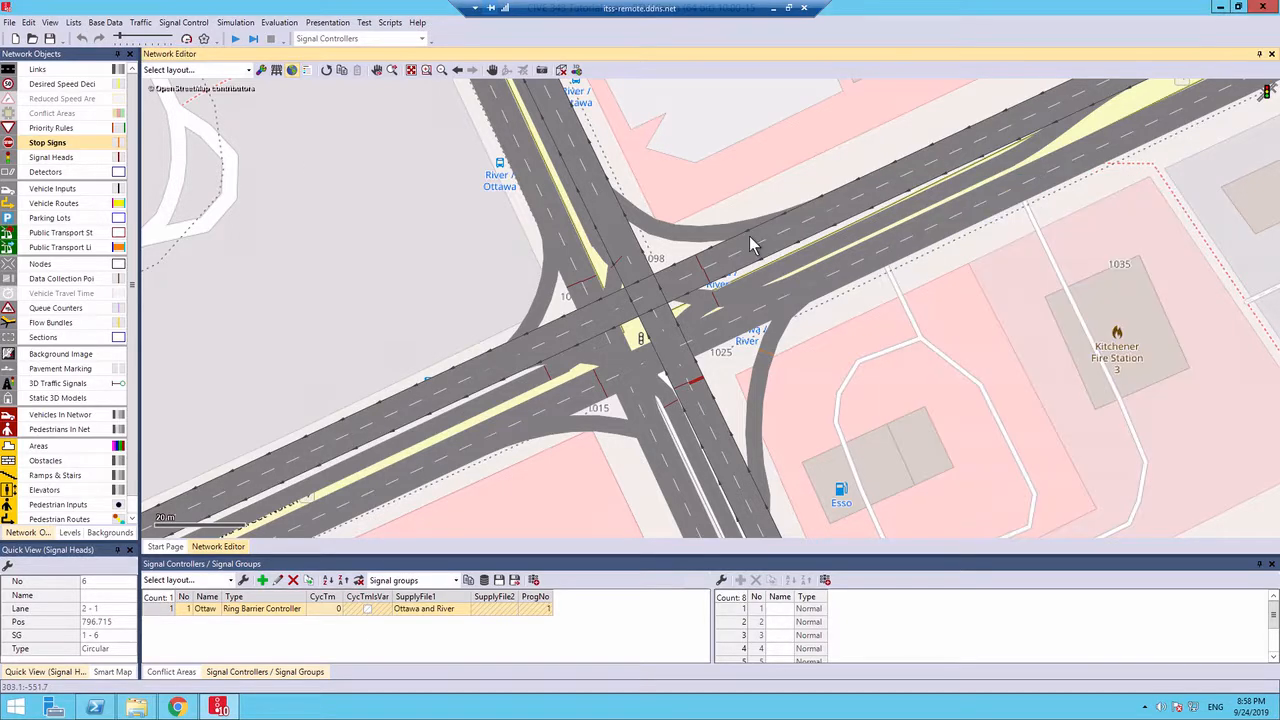
# Check the link 4 signal head's group and add a stop sign at about 32.9 m on connector 10005, tied to signal group 1-4.
pyautogui.doubleClick(697, 263)
pyautogui.click(1192, 180)
pyautogui.rightClick(690, 234)
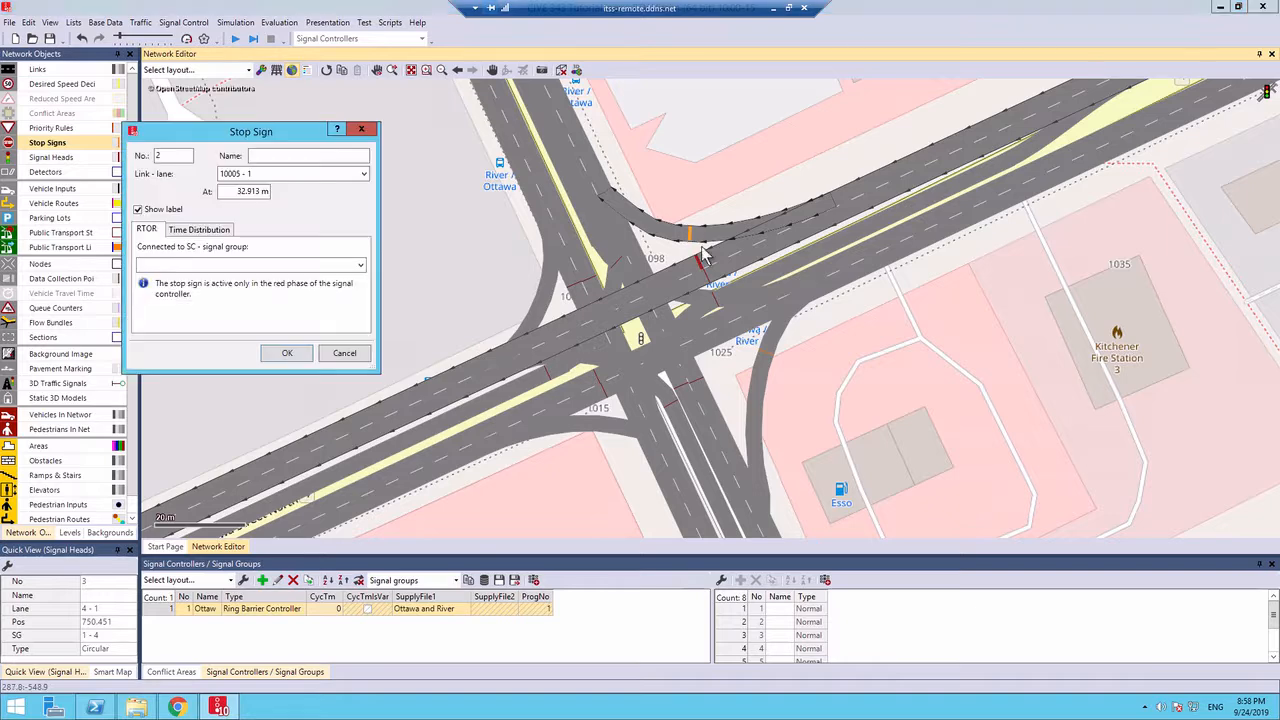
pyautogui.click(219, 267)
pyautogui.click(200, 318)
pyautogui.click(297, 347)
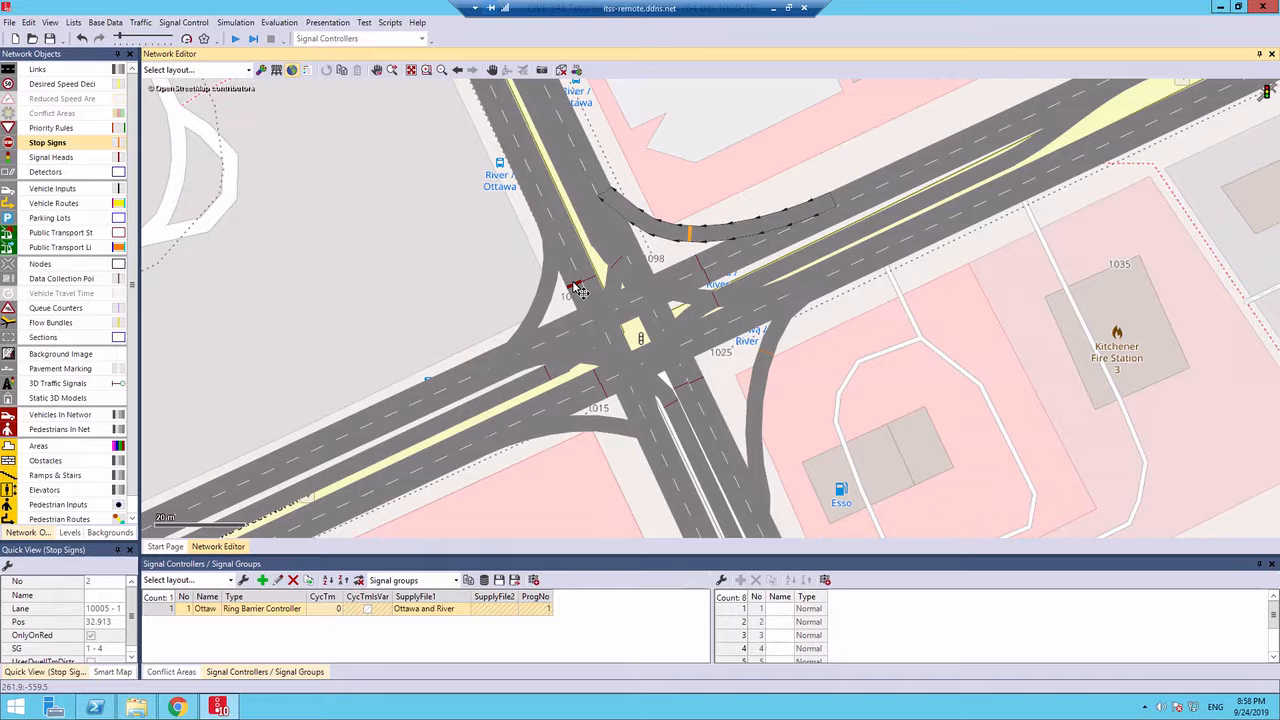
# Add a stop sign at about 22.1 m on right-turn connector 10011, tied to signal group 1-2.
pyautogui.rightClick(534, 318)
pyautogui.click(242, 265)
pyautogui.click(160, 294)
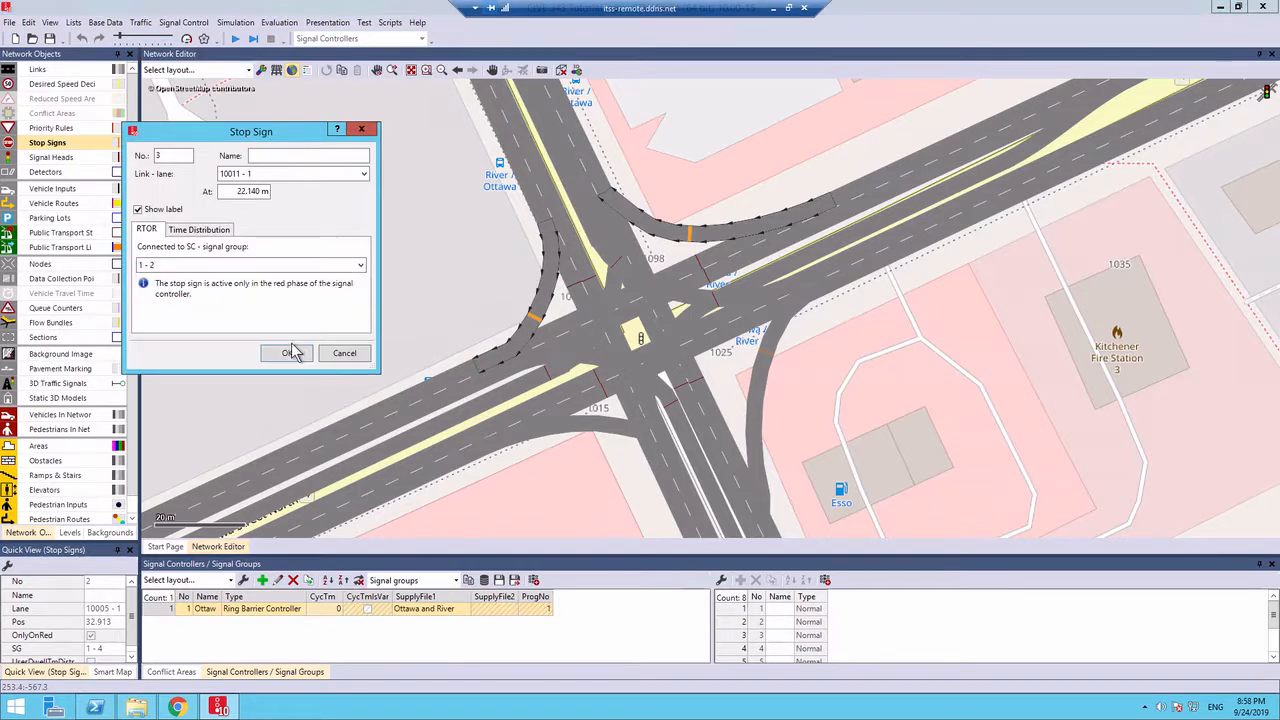
pyautogui.click(300, 355)
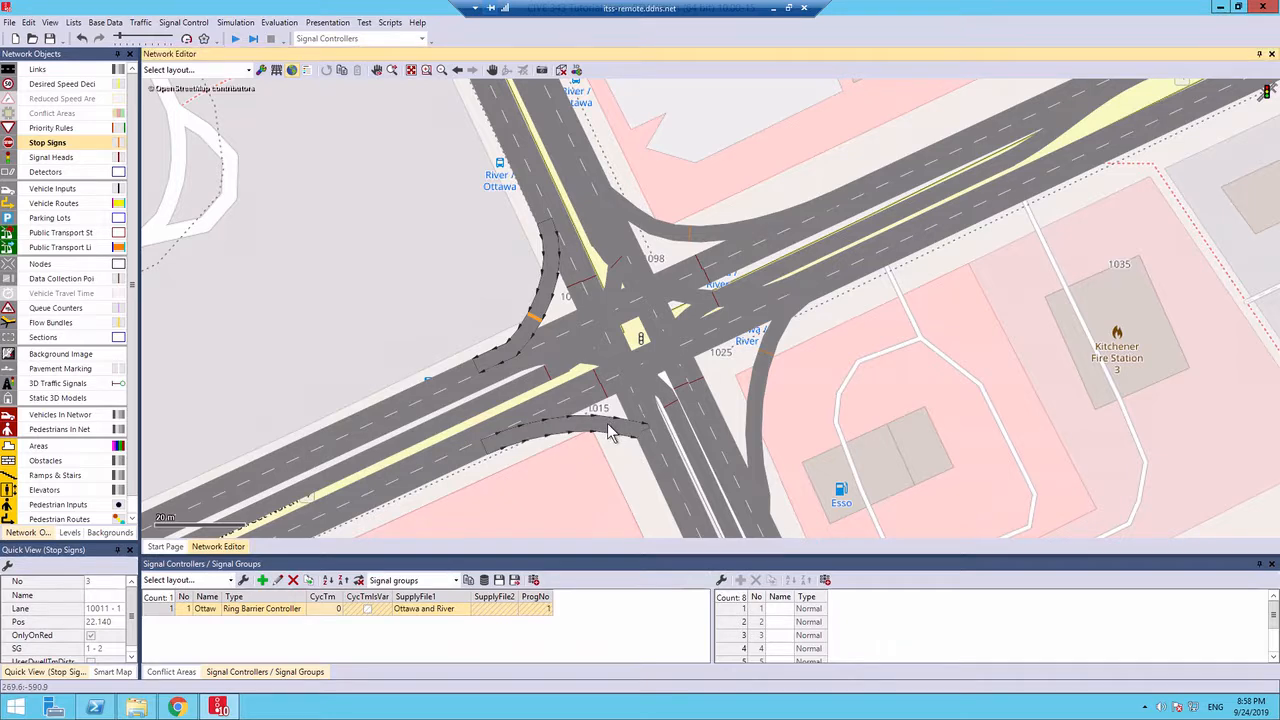
# Add a stop sign at about 28.1 m on right-turn connector 10006, tied to signal group 1-8.
pyautogui.rightClick(607, 425)
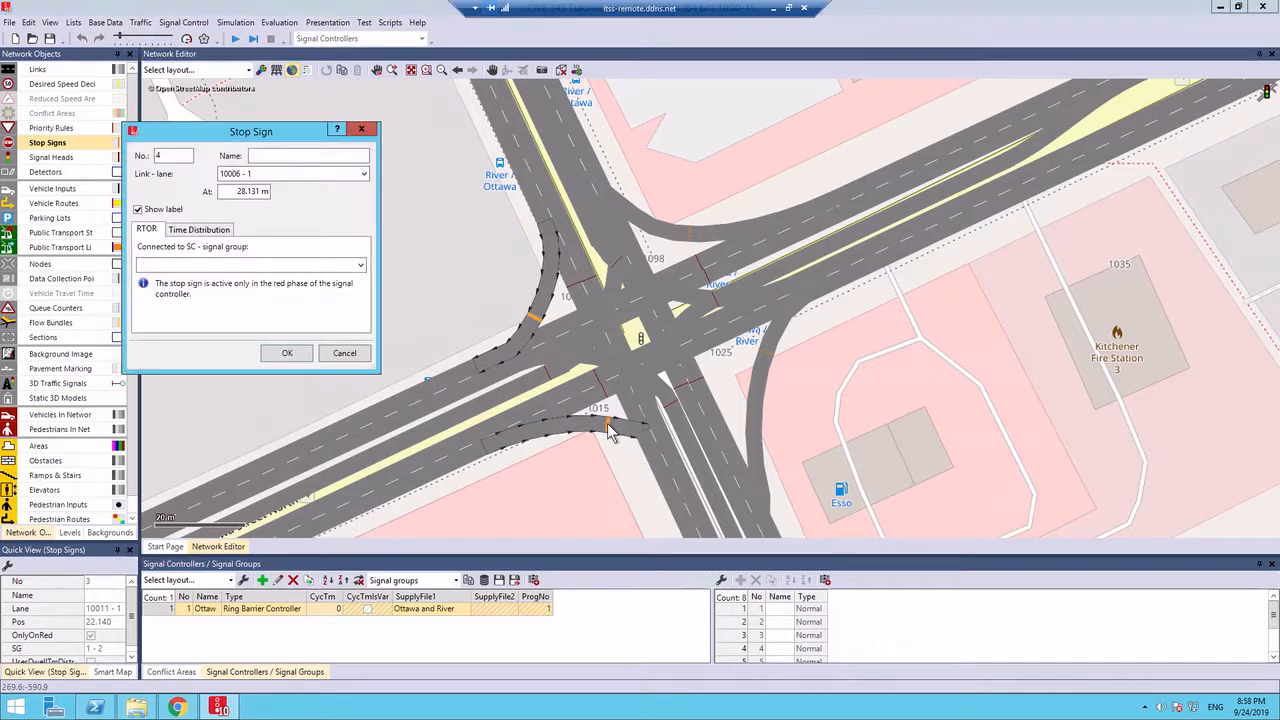
pyautogui.click(213, 265)
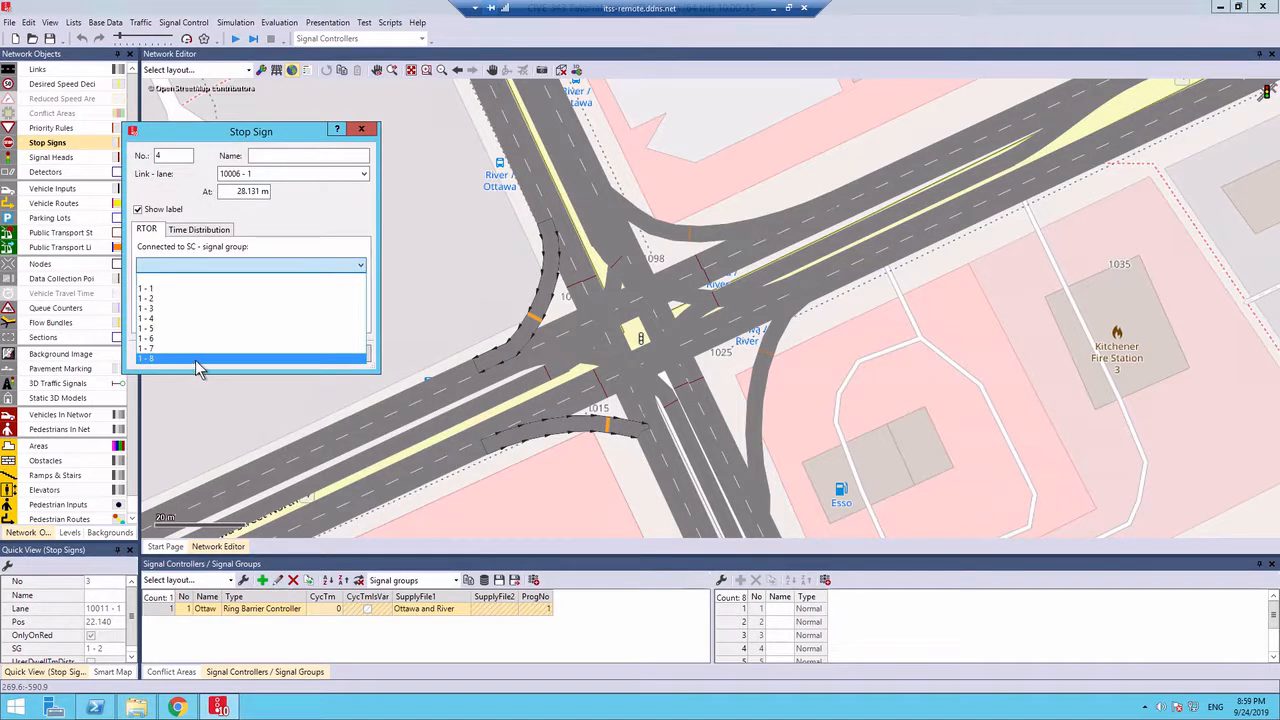
pyautogui.click(197, 360)
pyautogui.click(295, 356)
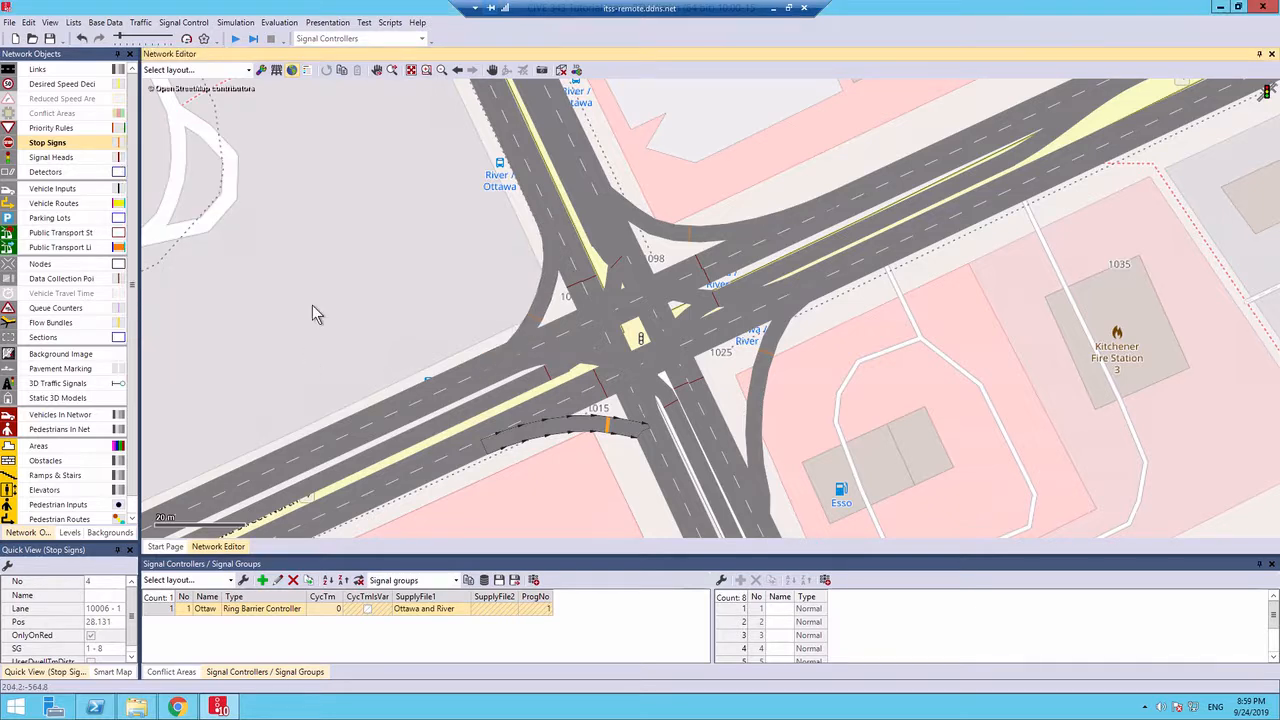
pyautogui.click(312, 314)
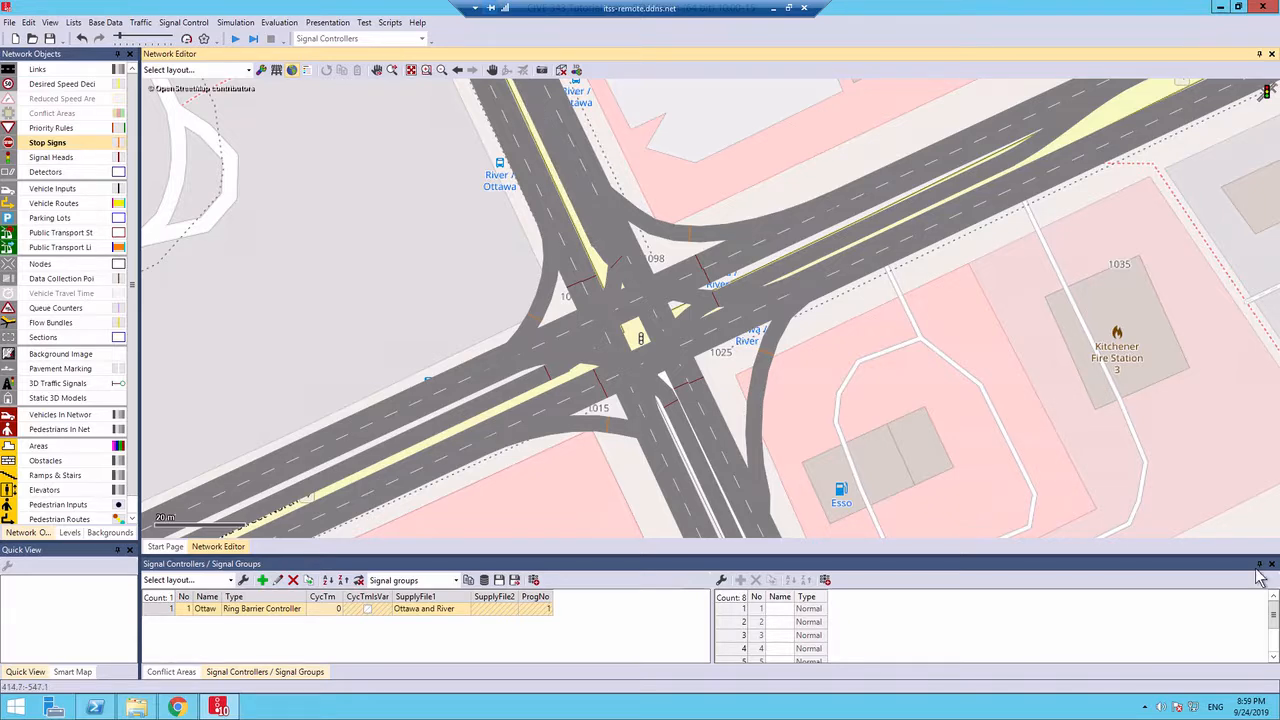
pyautogui.click(600, 385)
pyautogui.scroll(1, 600, 385)
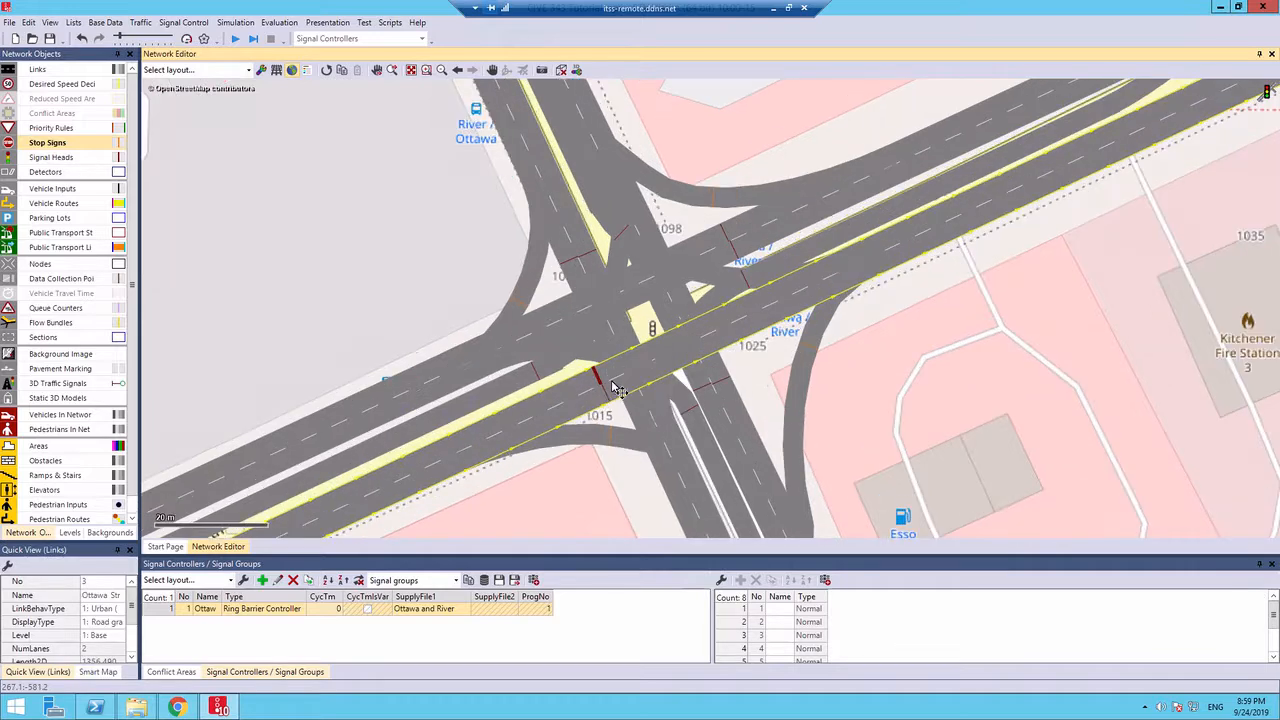
pyautogui.scroll(1, 608, 388)
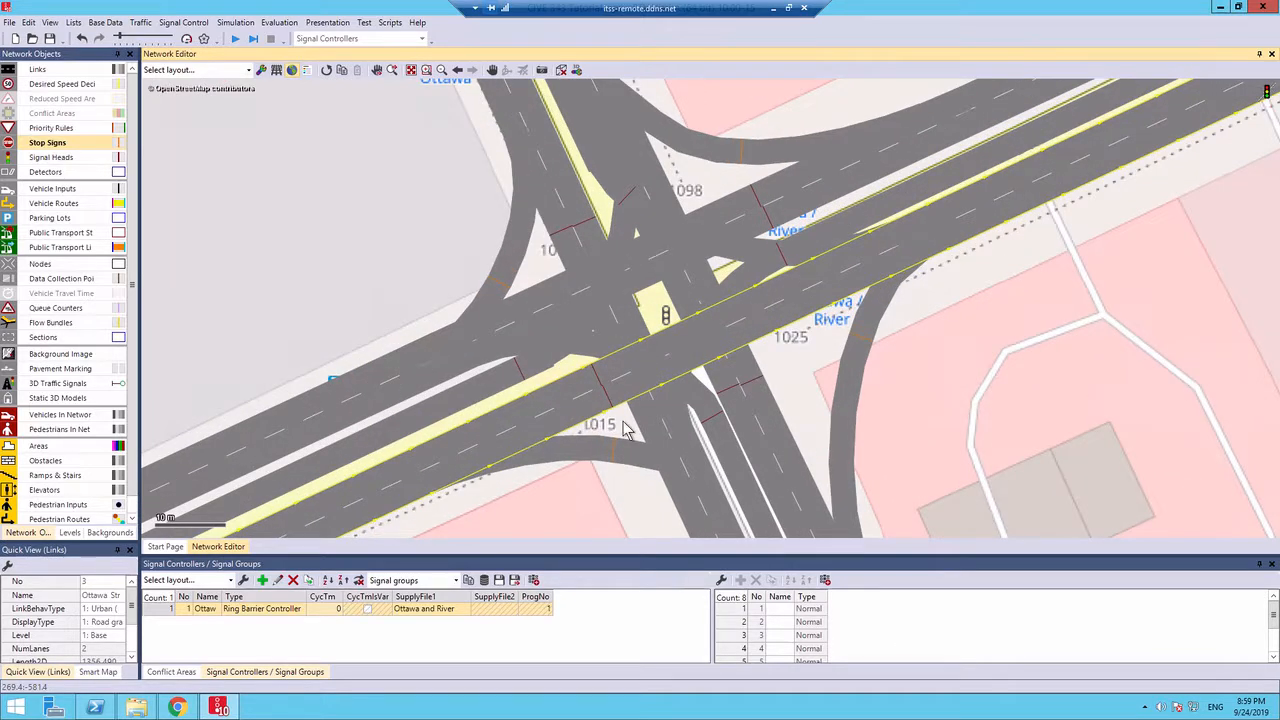
pyautogui.click(594, 498)
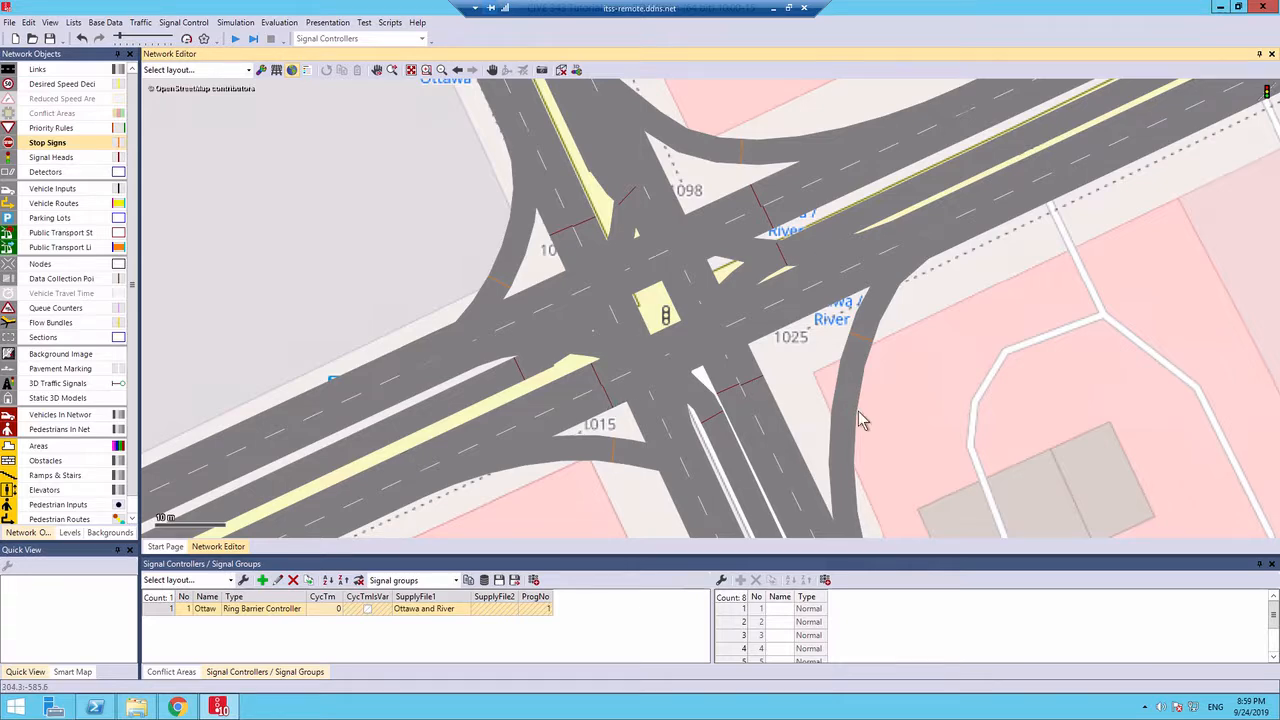
# Slide the signal head on lane 1 of link 3 upstream and return it to the stop line at about 577.4 m.
pyautogui.scroll(-2, 858, 411)
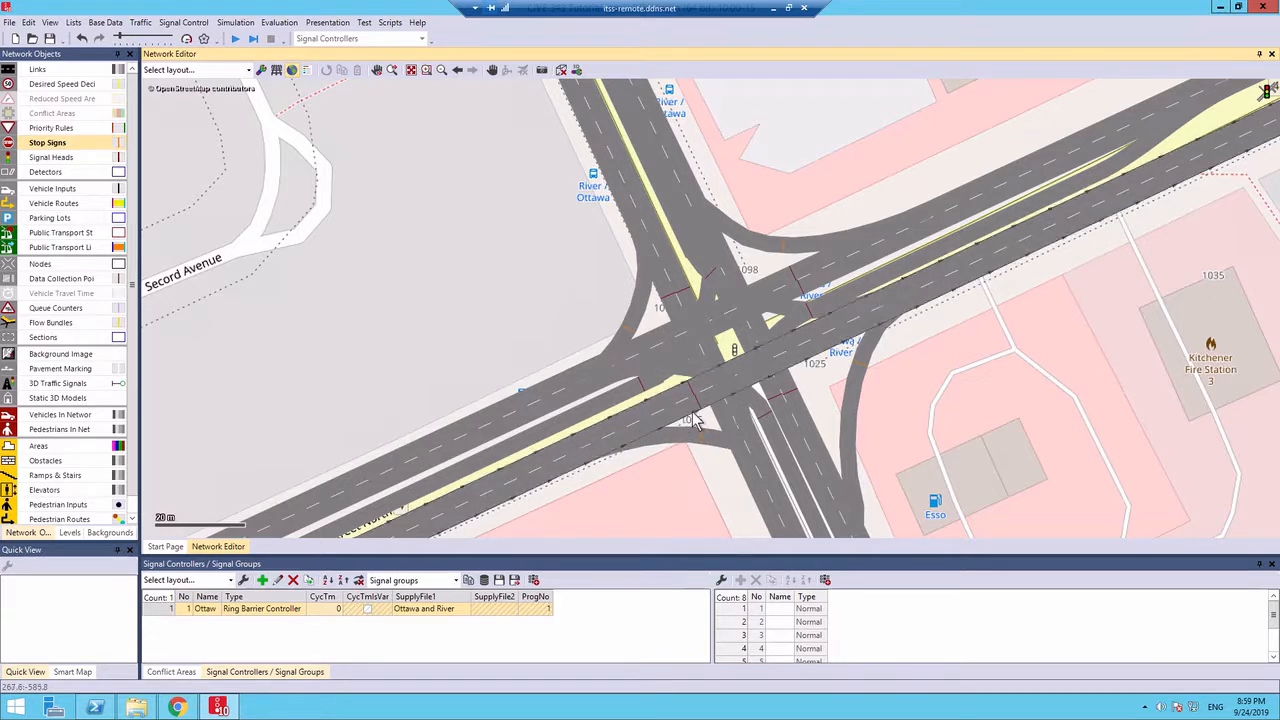
pyautogui.click(697, 406)
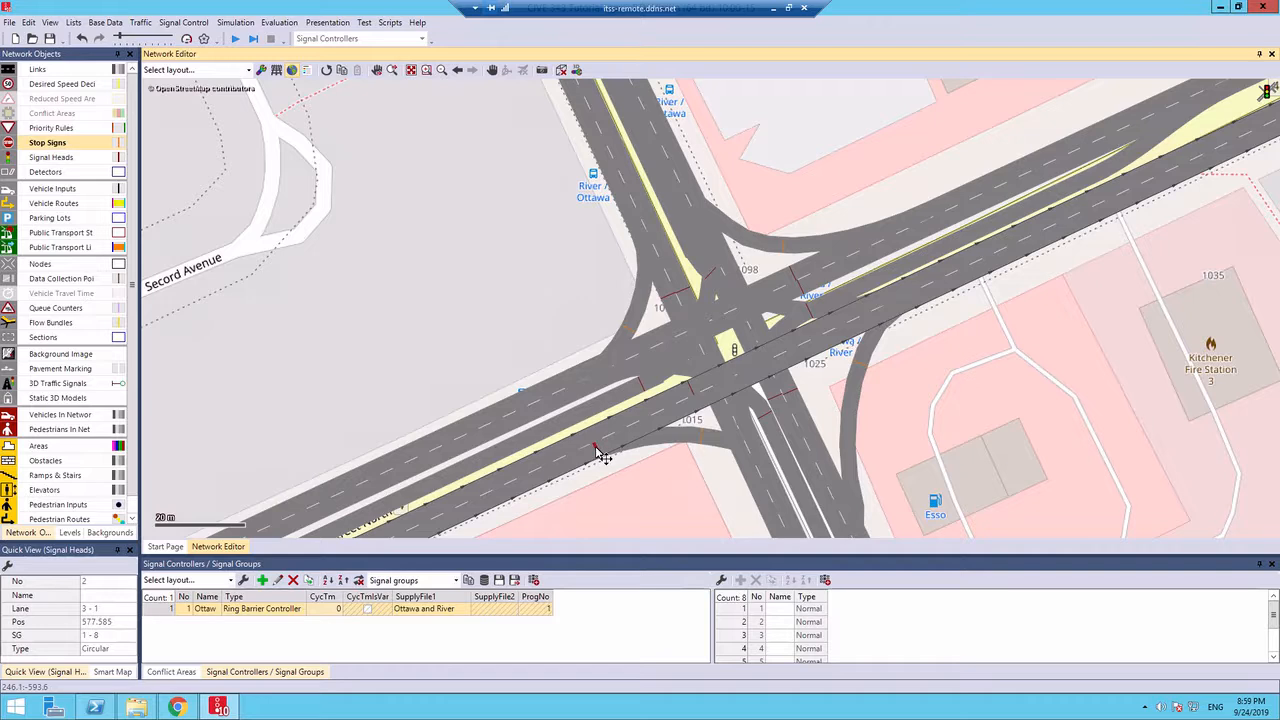
pyautogui.moveTo(603, 455); pyautogui.dragTo(673, 440)
pyautogui.moveTo(604, 460); pyautogui.dragTo(684, 404)
# Run the simulation and observe the traffic and signals on all approaches of the Ottawa and River intersection.
pyautogui.scroll(-2, 838, 390)
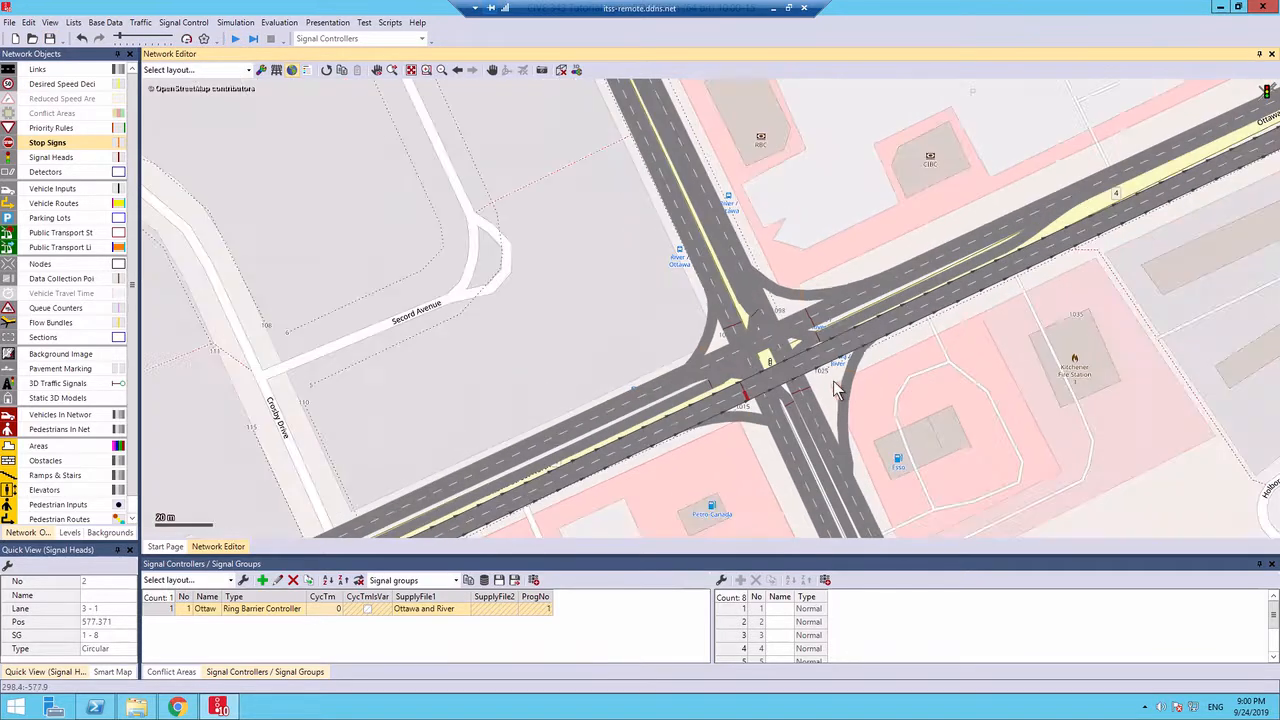
pyautogui.click(235, 40)
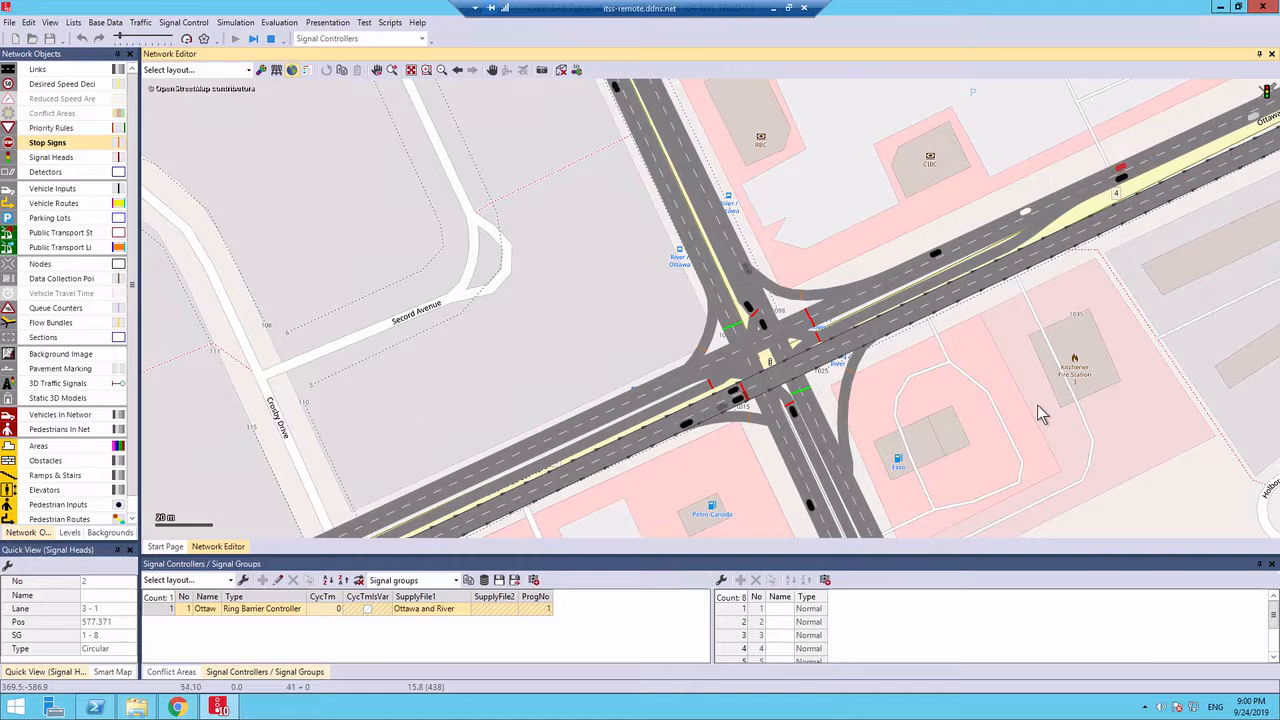
pyautogui.scroll(-1, 1040, 415)
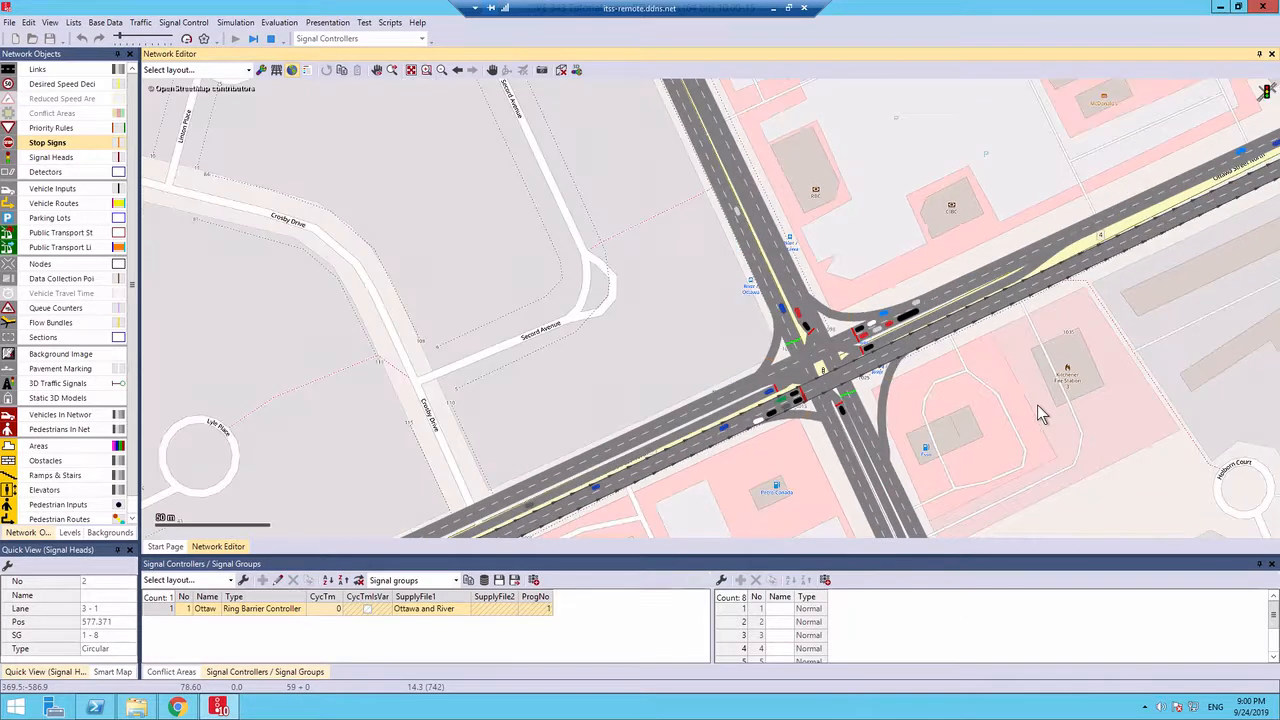
pyautogui.click(1037, 415)
pyautogui.moveTo(944, 391); pyautogui.dragTo(744, 313)
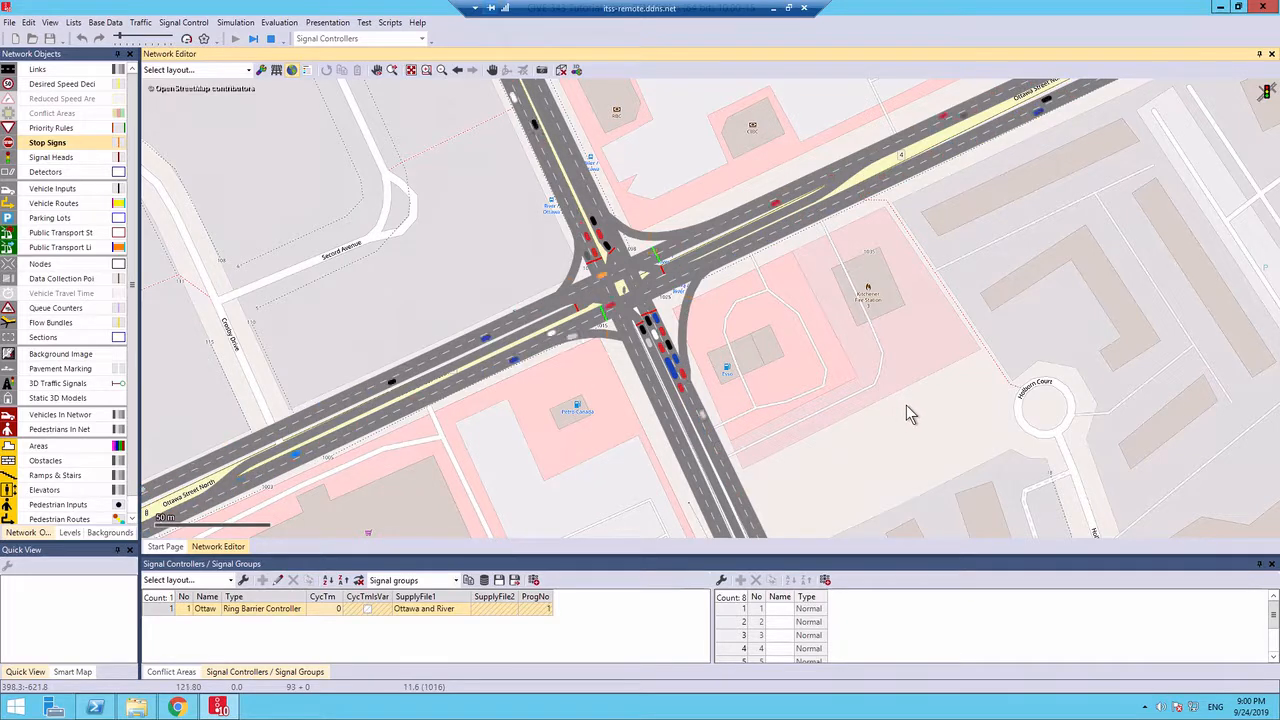